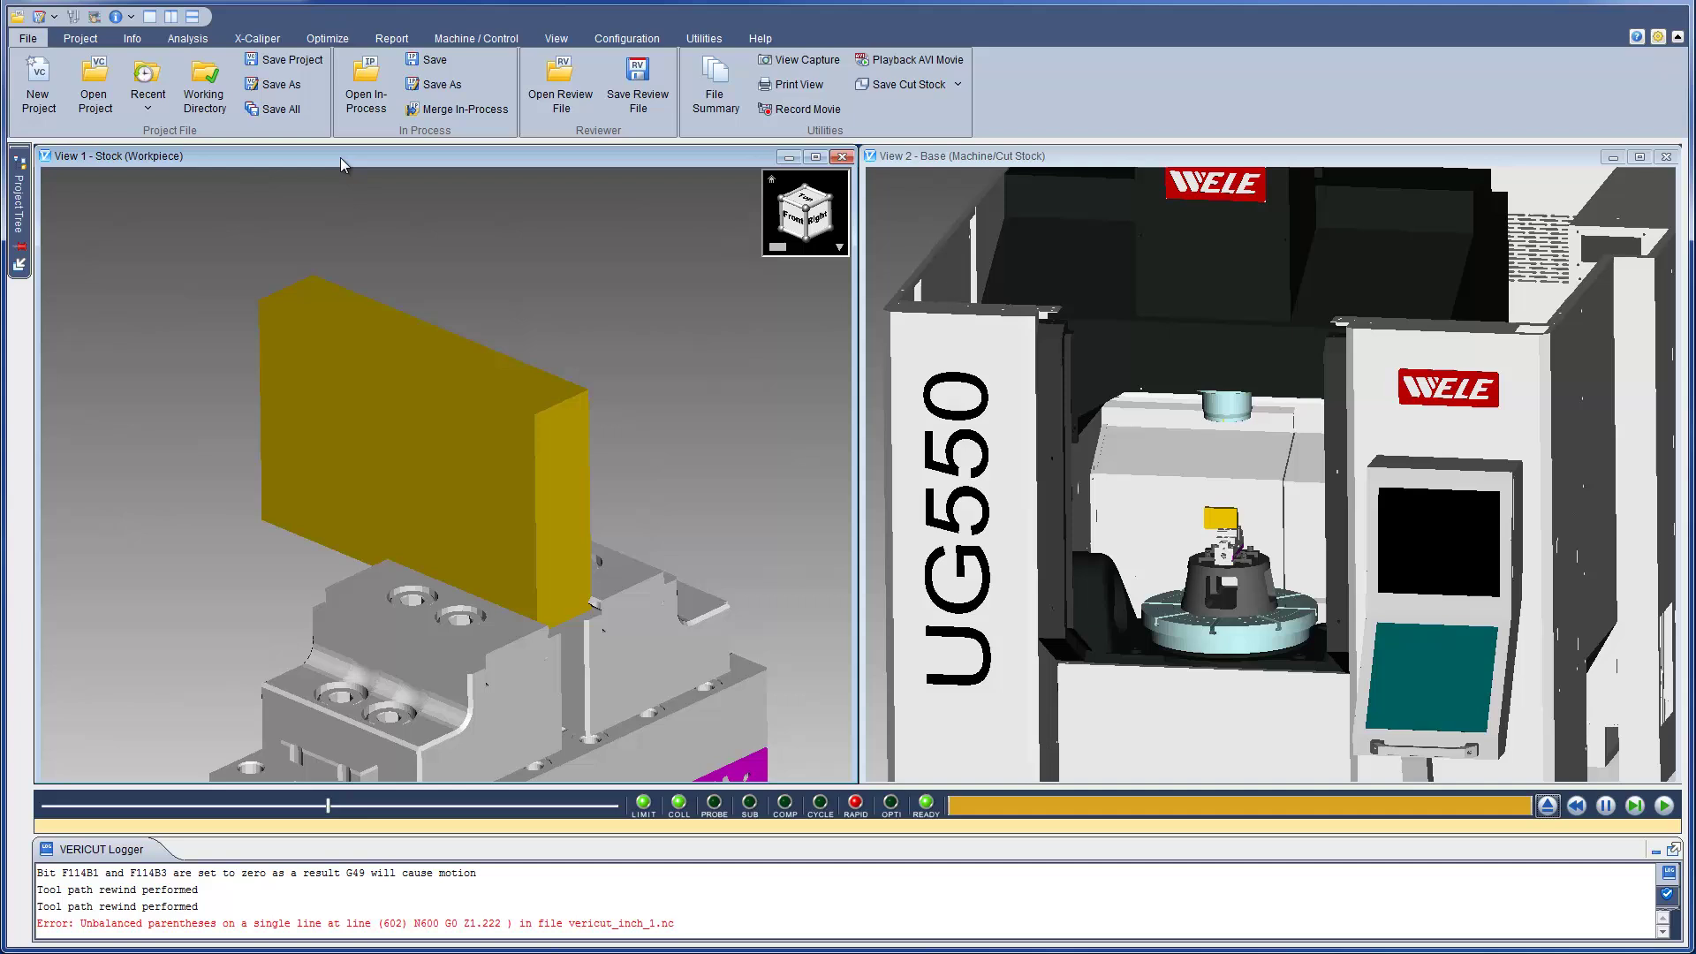
Show the NC Program listing beside the machine views, browse the File, Project and Info ribbons, and open Customize Ribbon
{"action": "left_click", "coordinate": [134, 40]}
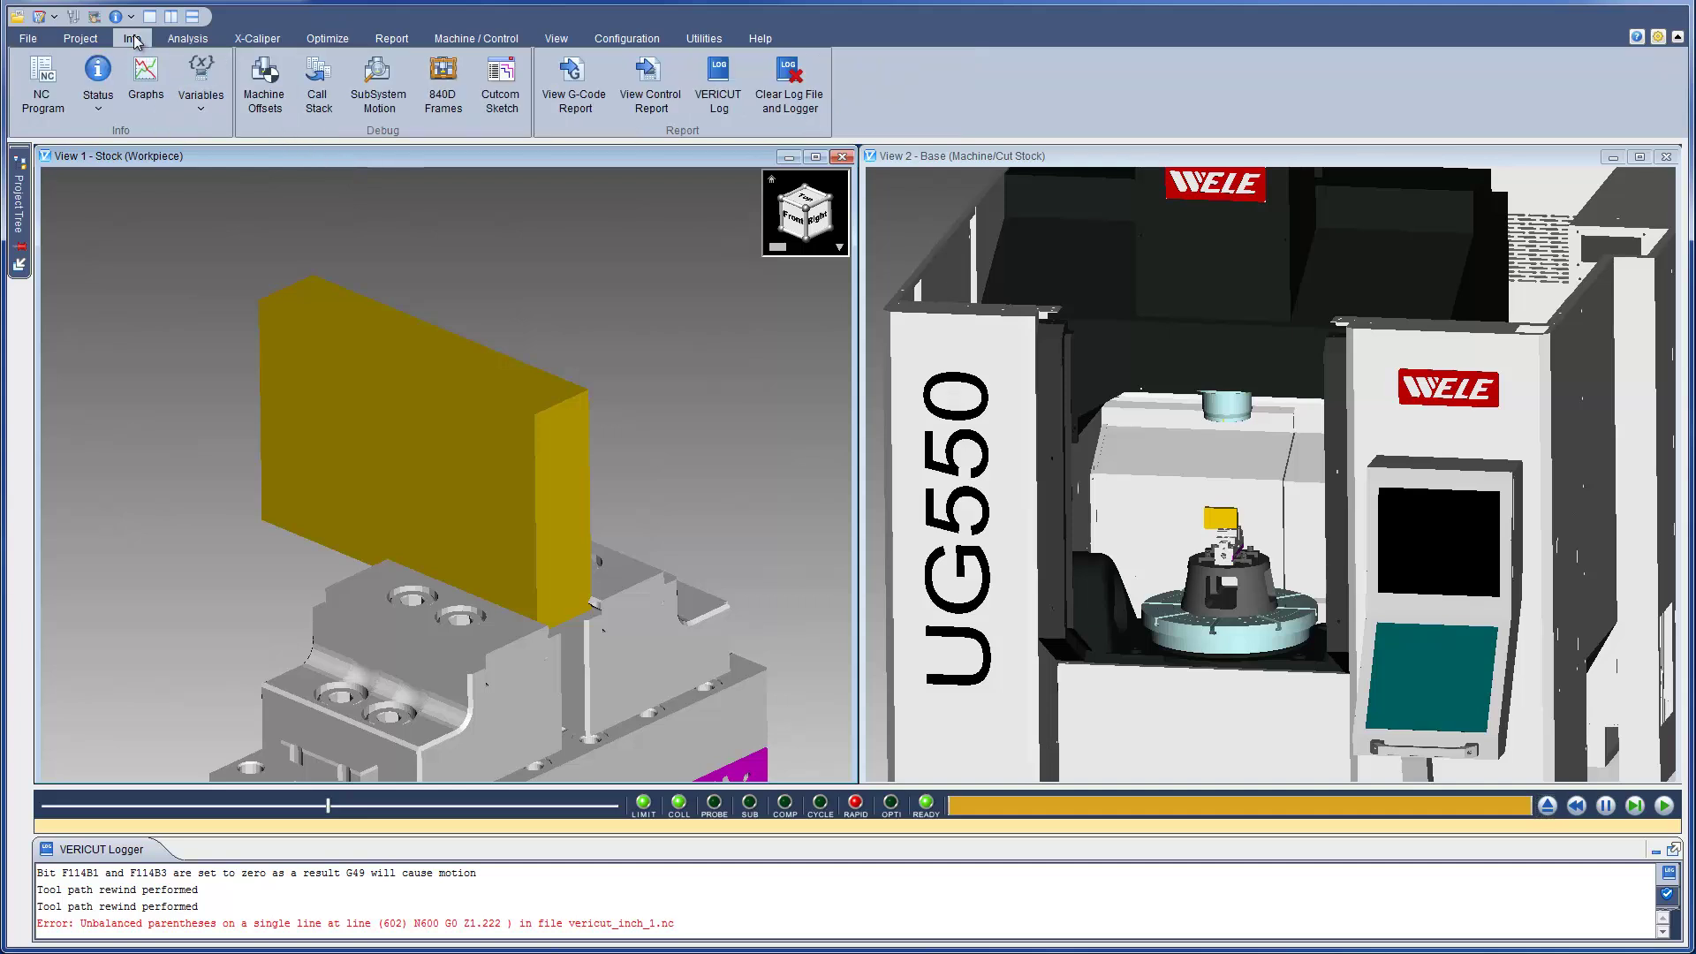
{"action": "left_click", "coordinate": [44, 81]}
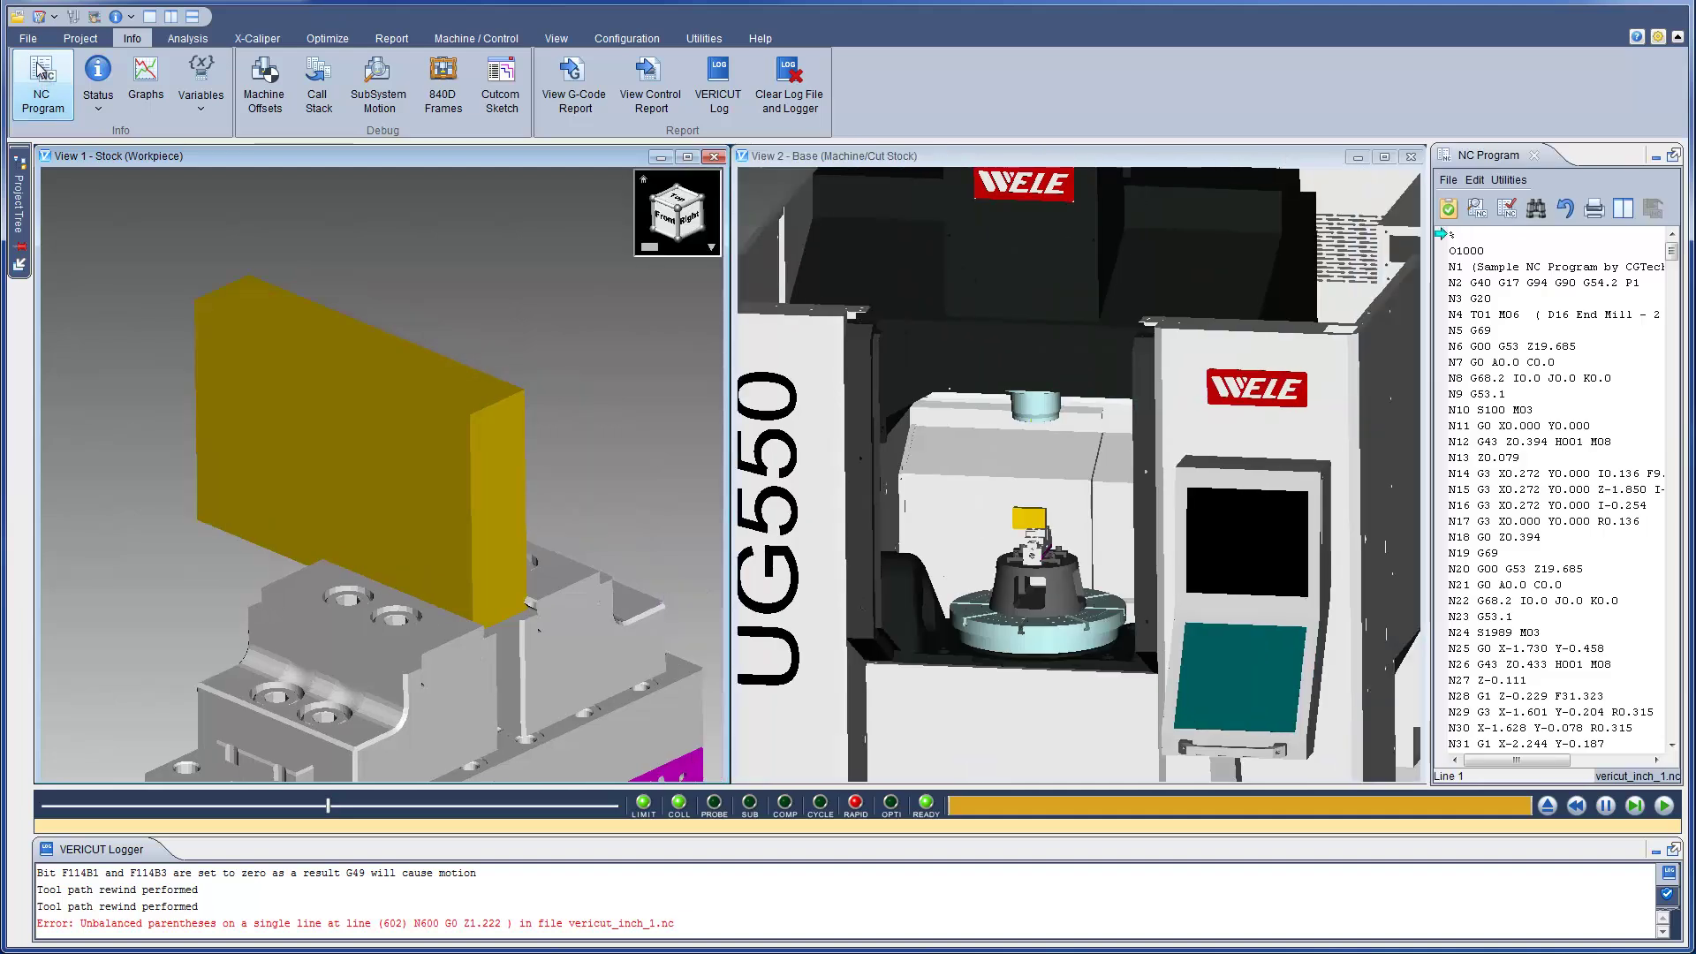
{"action": "left_click", "coordinate": [29, 40]}
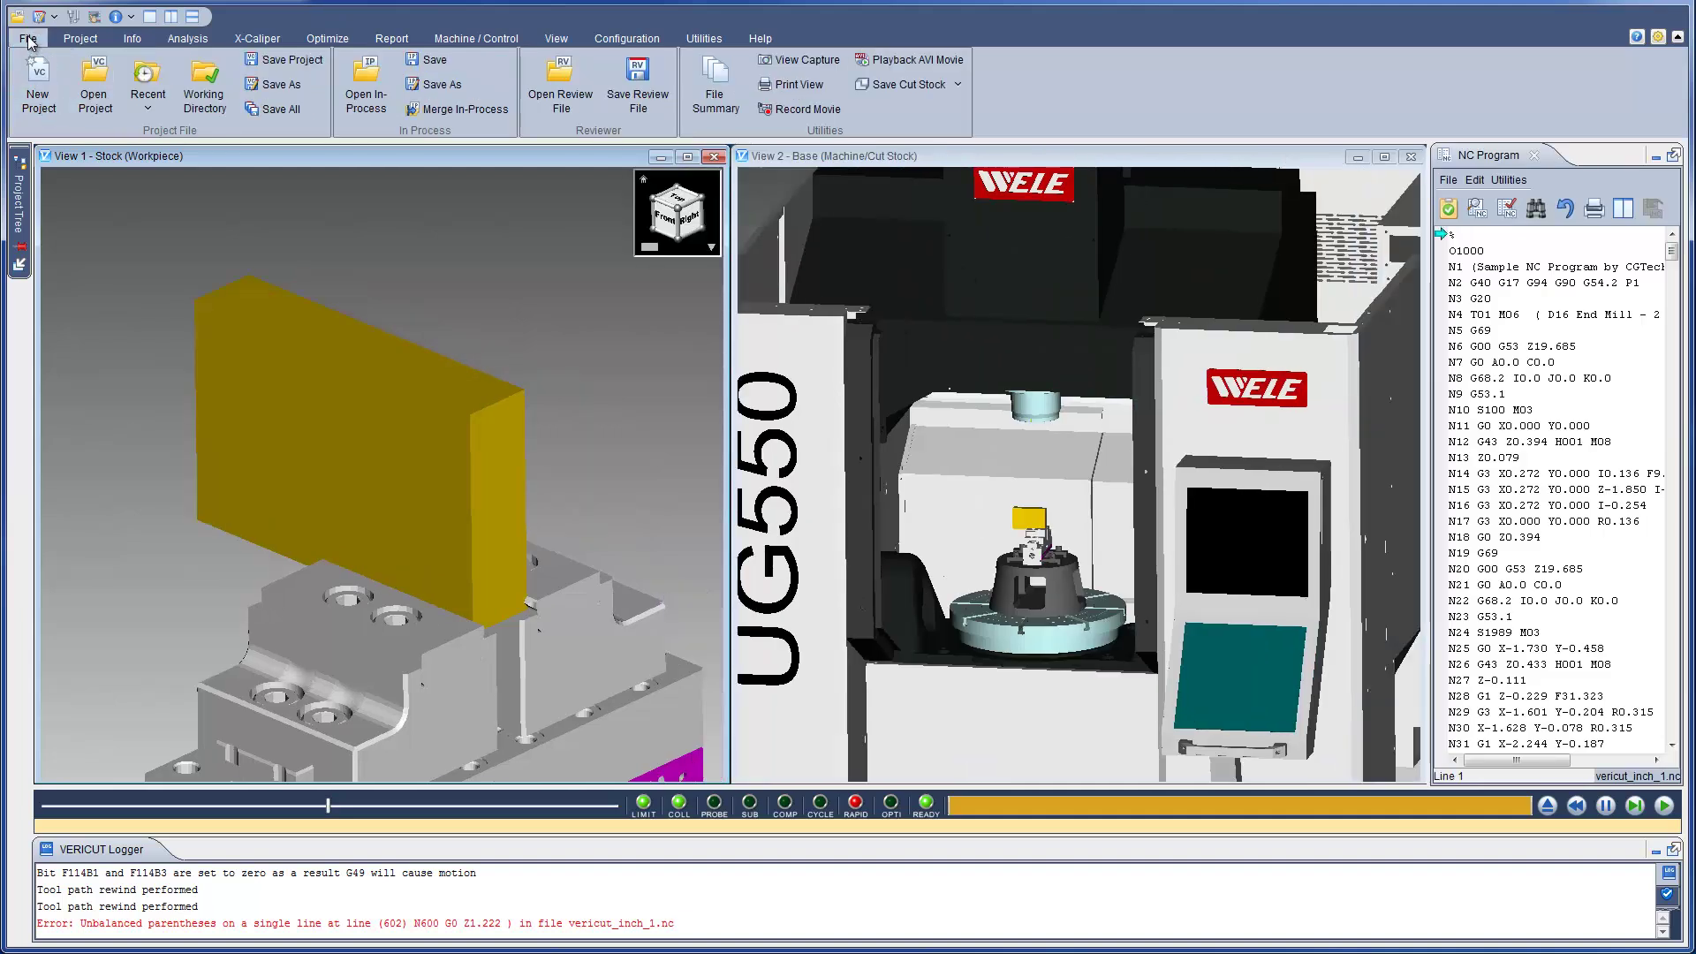
{"action": "left_click", "coordinate": [64, 41]}
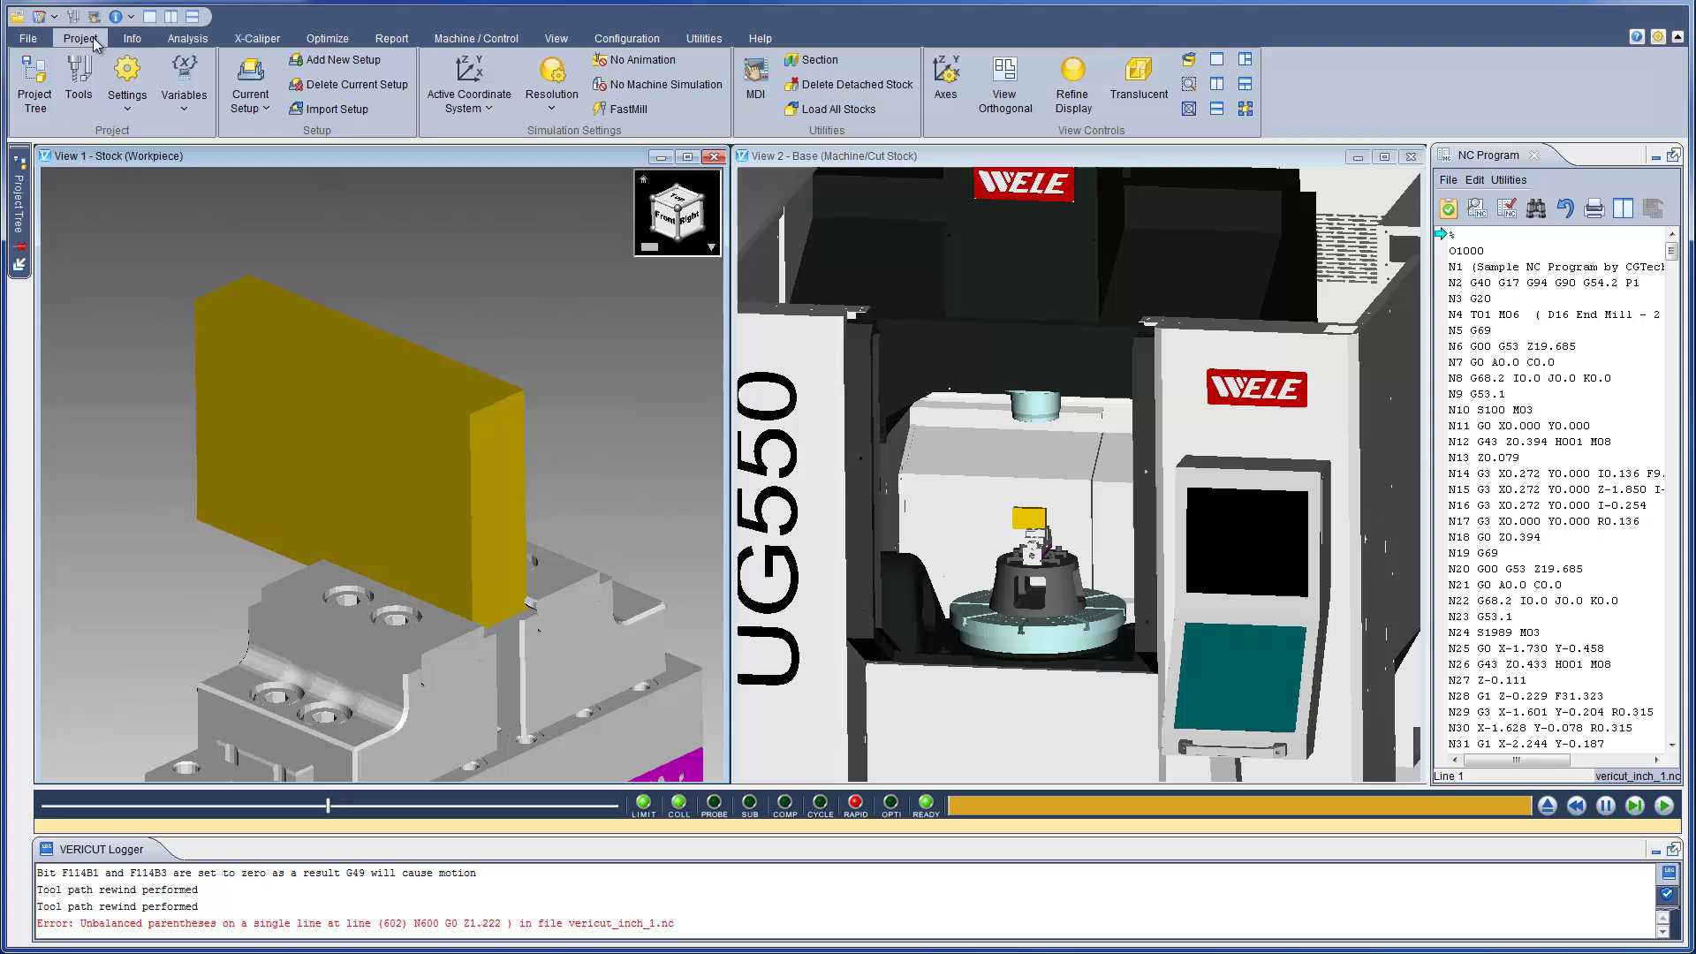
{"action": "left_click", "coordinate": [135, 41]}
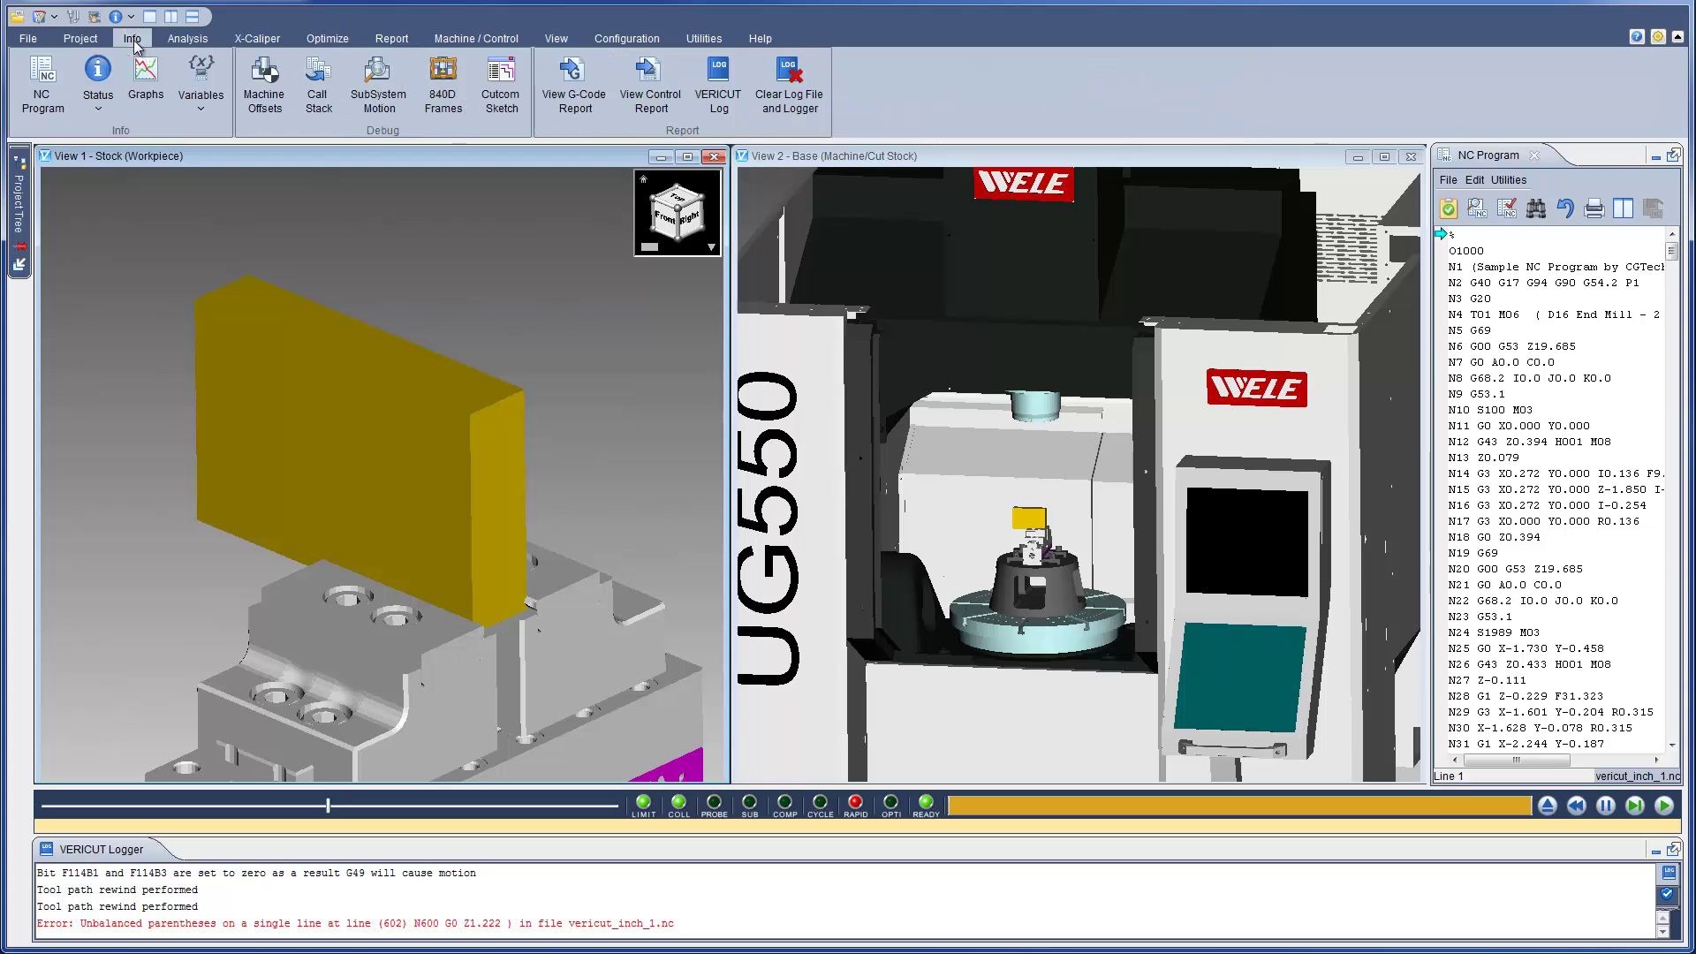
{"action": "left_click", "coordinate": [27, 39]}
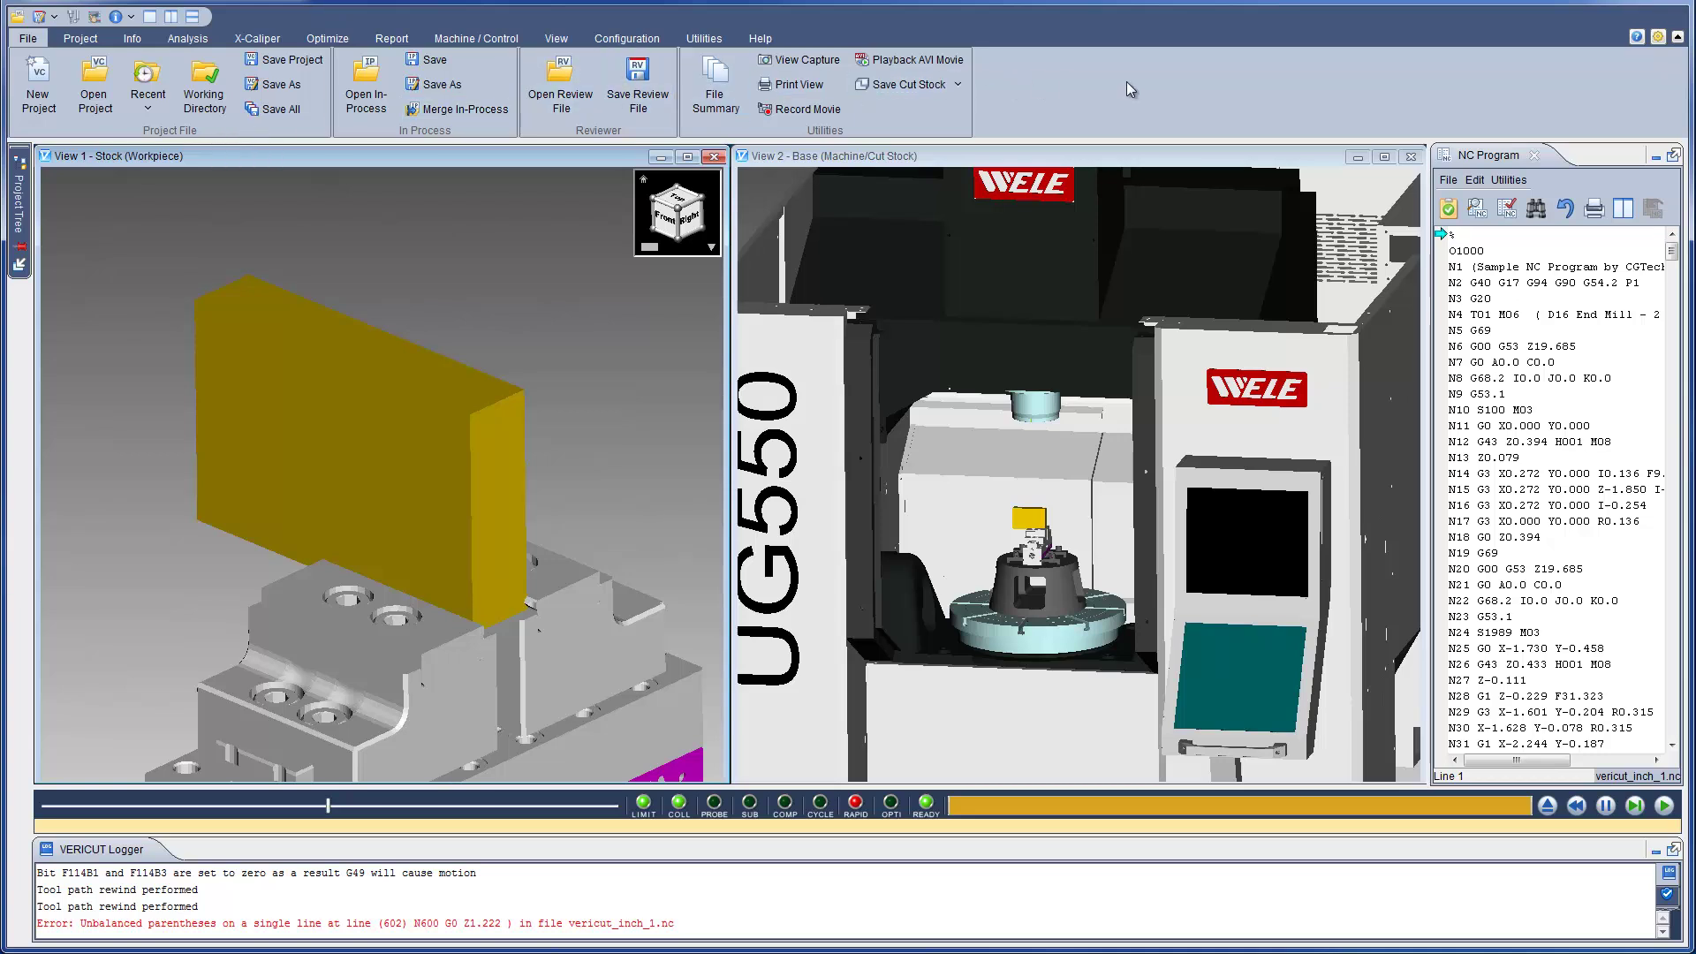
{"action": "left_click", "coordinate": [1657, 39]}
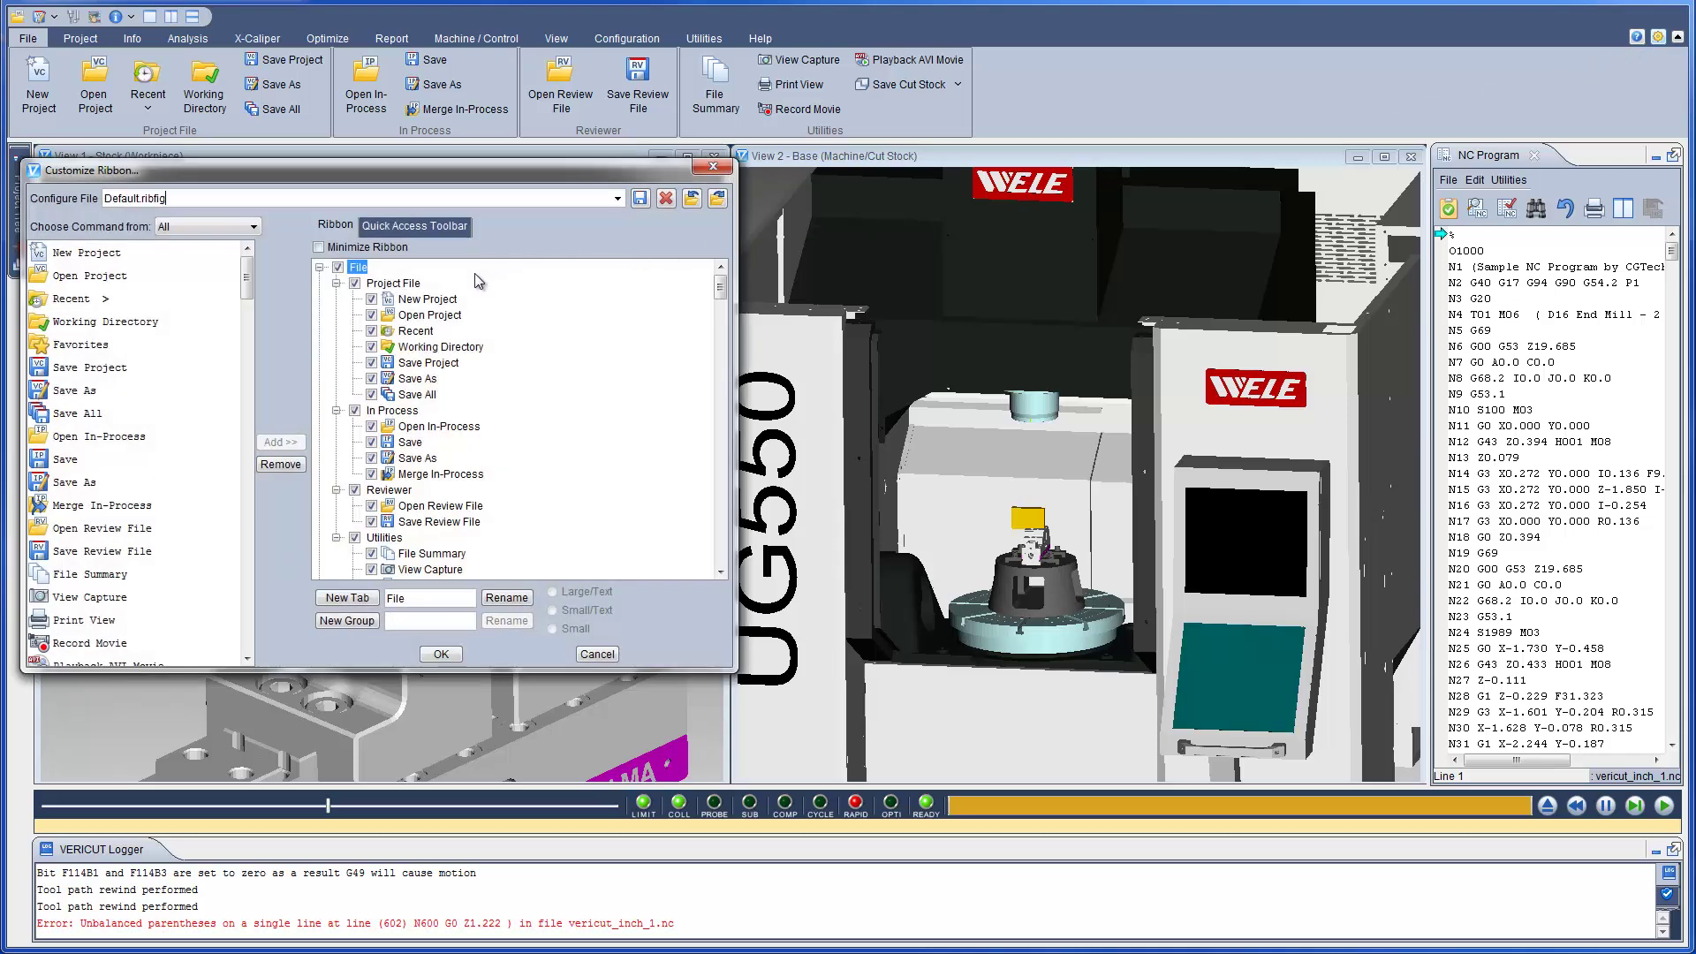
Add Favorites to the Project File group beside Working Directory and set Save Project to Large/Text
{"action": "left_click", "coordinate": [404, 284]}
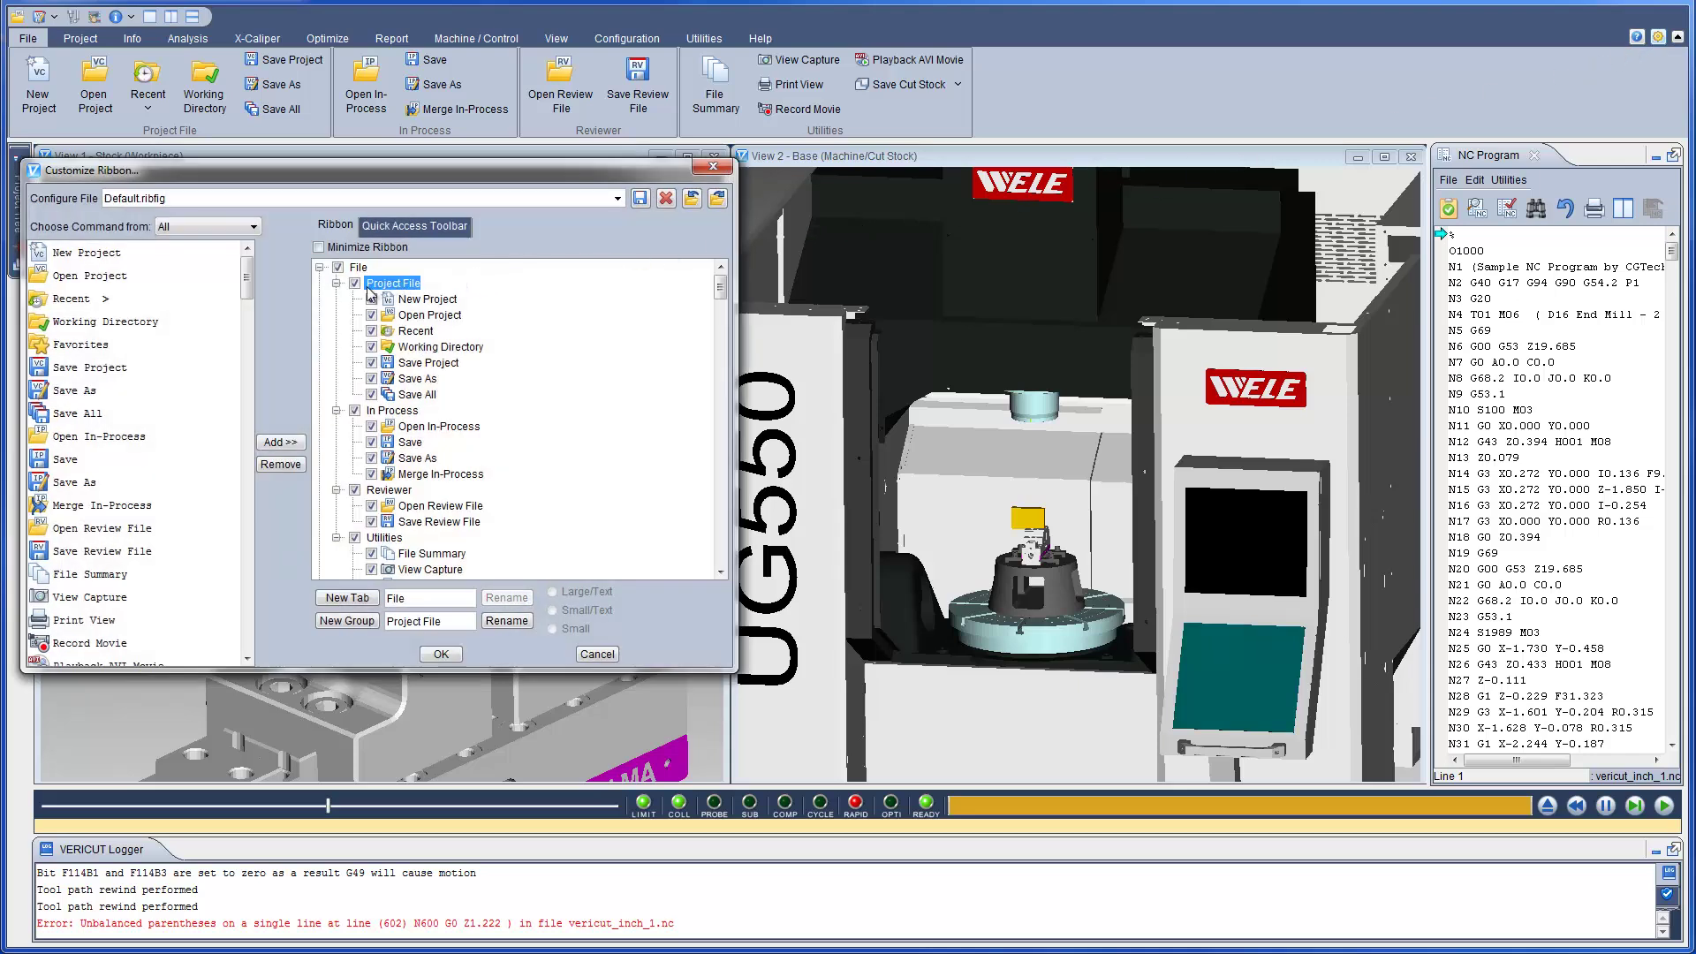
{"action": "left_click", "coordinate": [114, 345]}
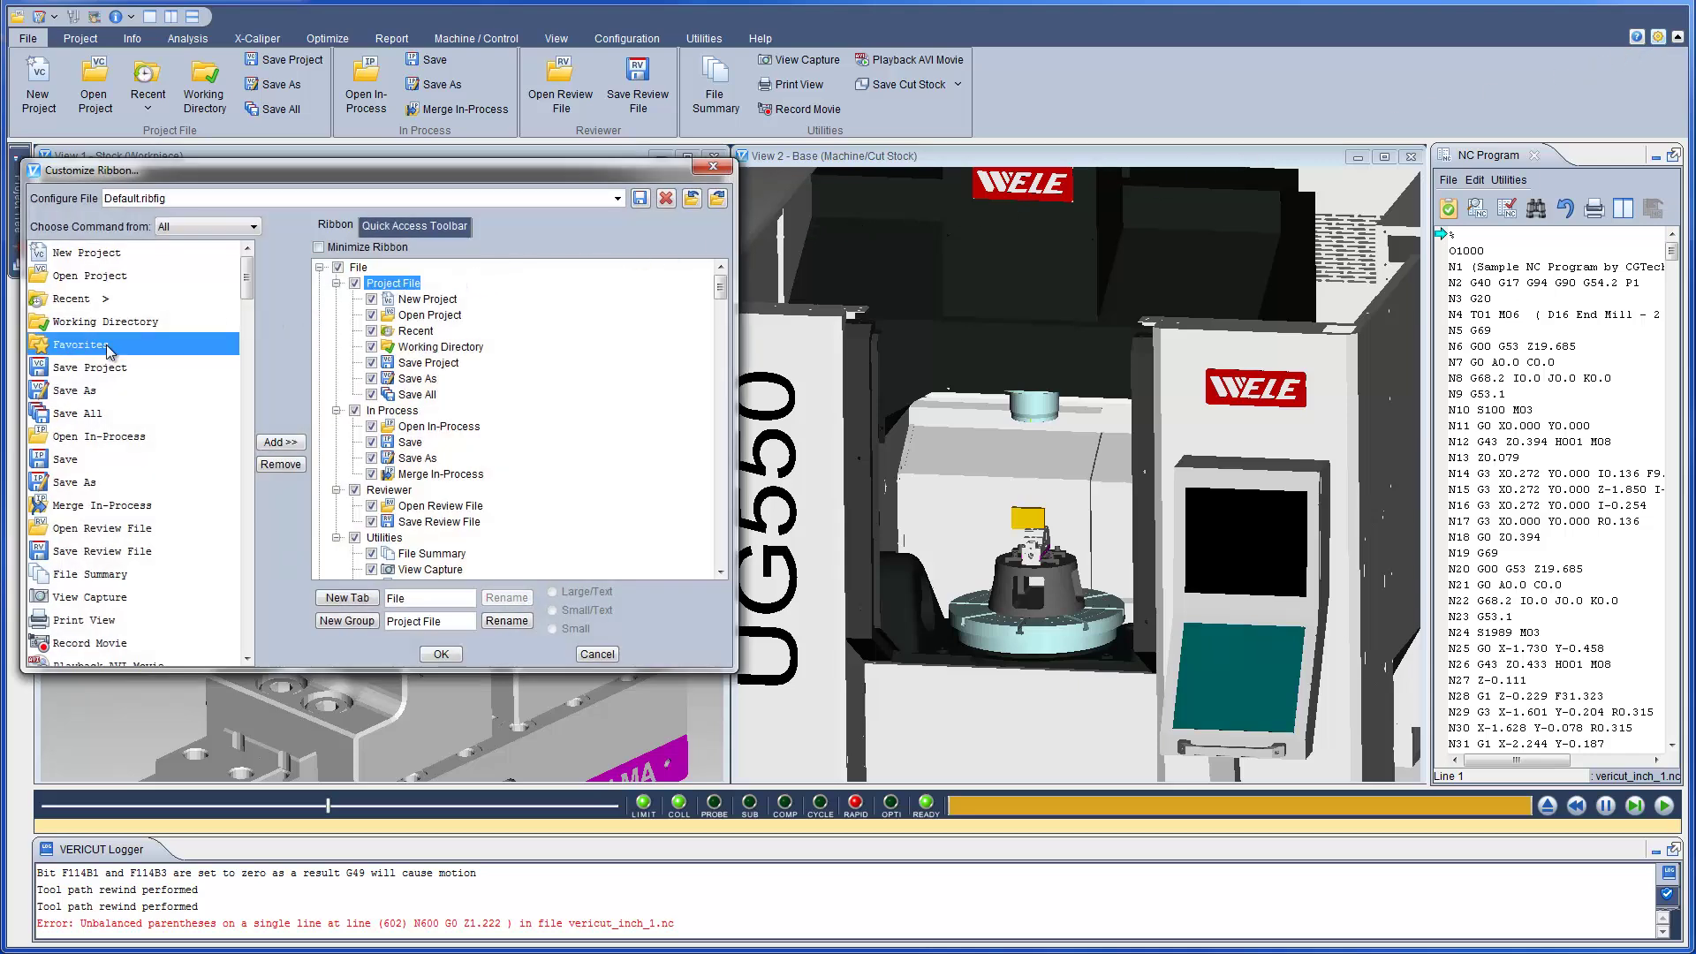
{"action": "left_click", "coordinate": [281, 443]}
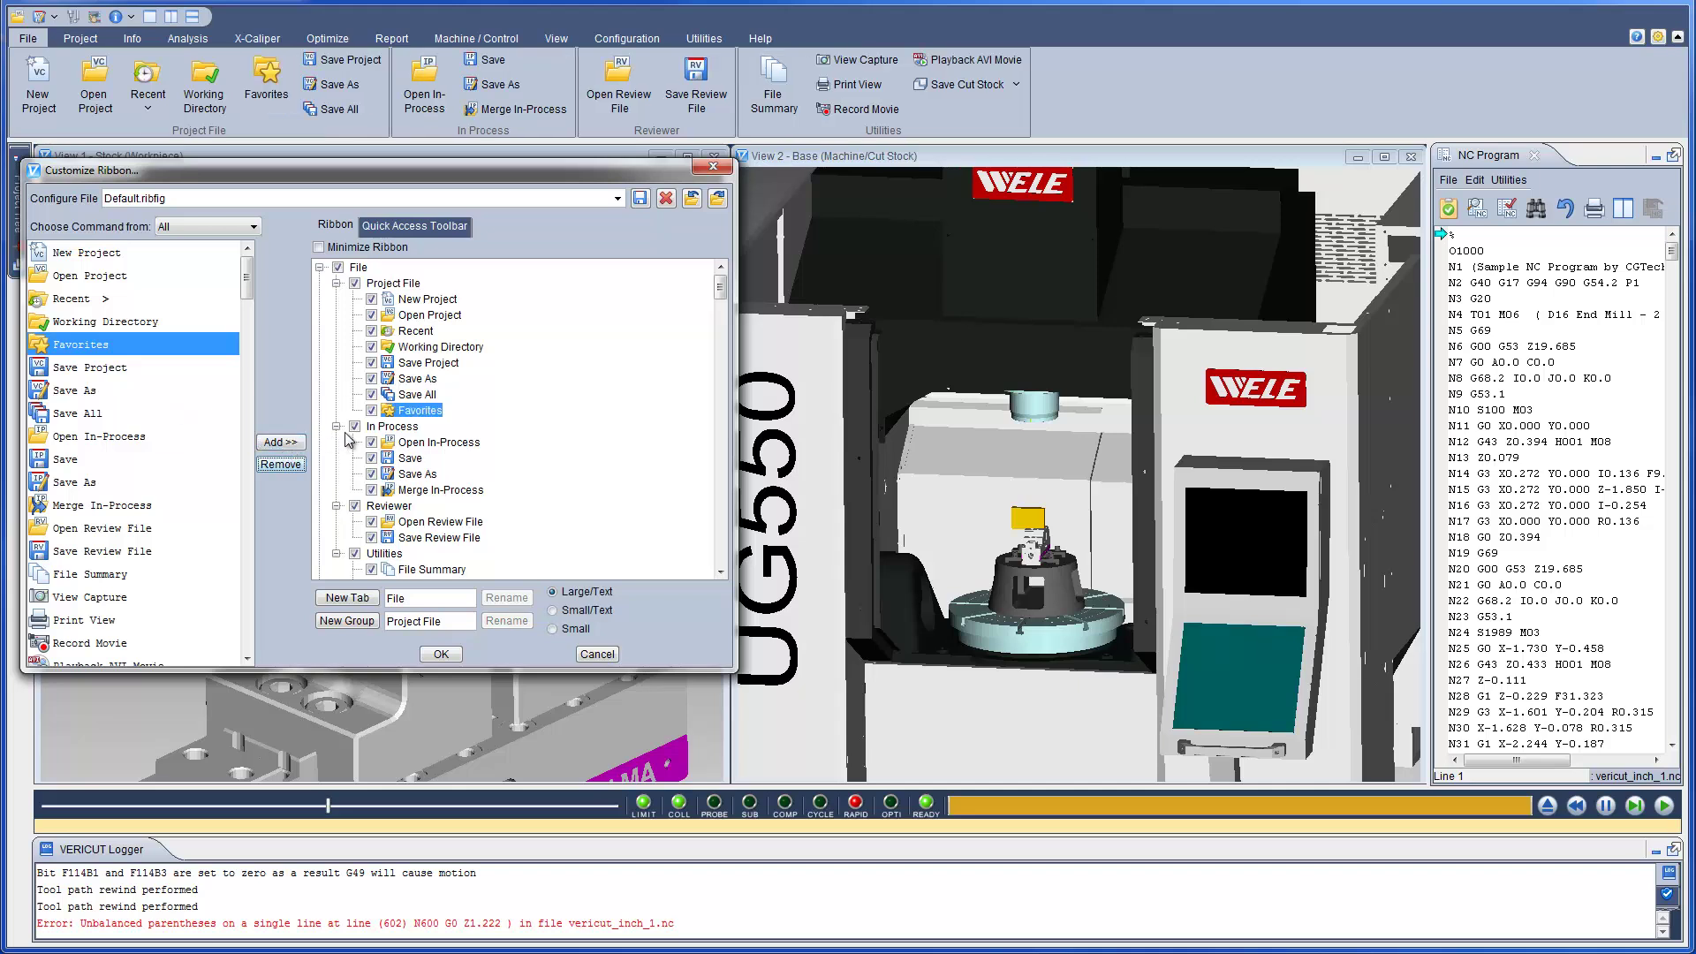
{"action": "mouse_move", "coordinate": [428, 412]}
{"action": "left_mouse_down"}
{"action": "mouse_move", "coordinate": [439, 322]}
{"action": "mouse_move", "coordinate": [422, 382]}
{"action": "left_mouse_up"}
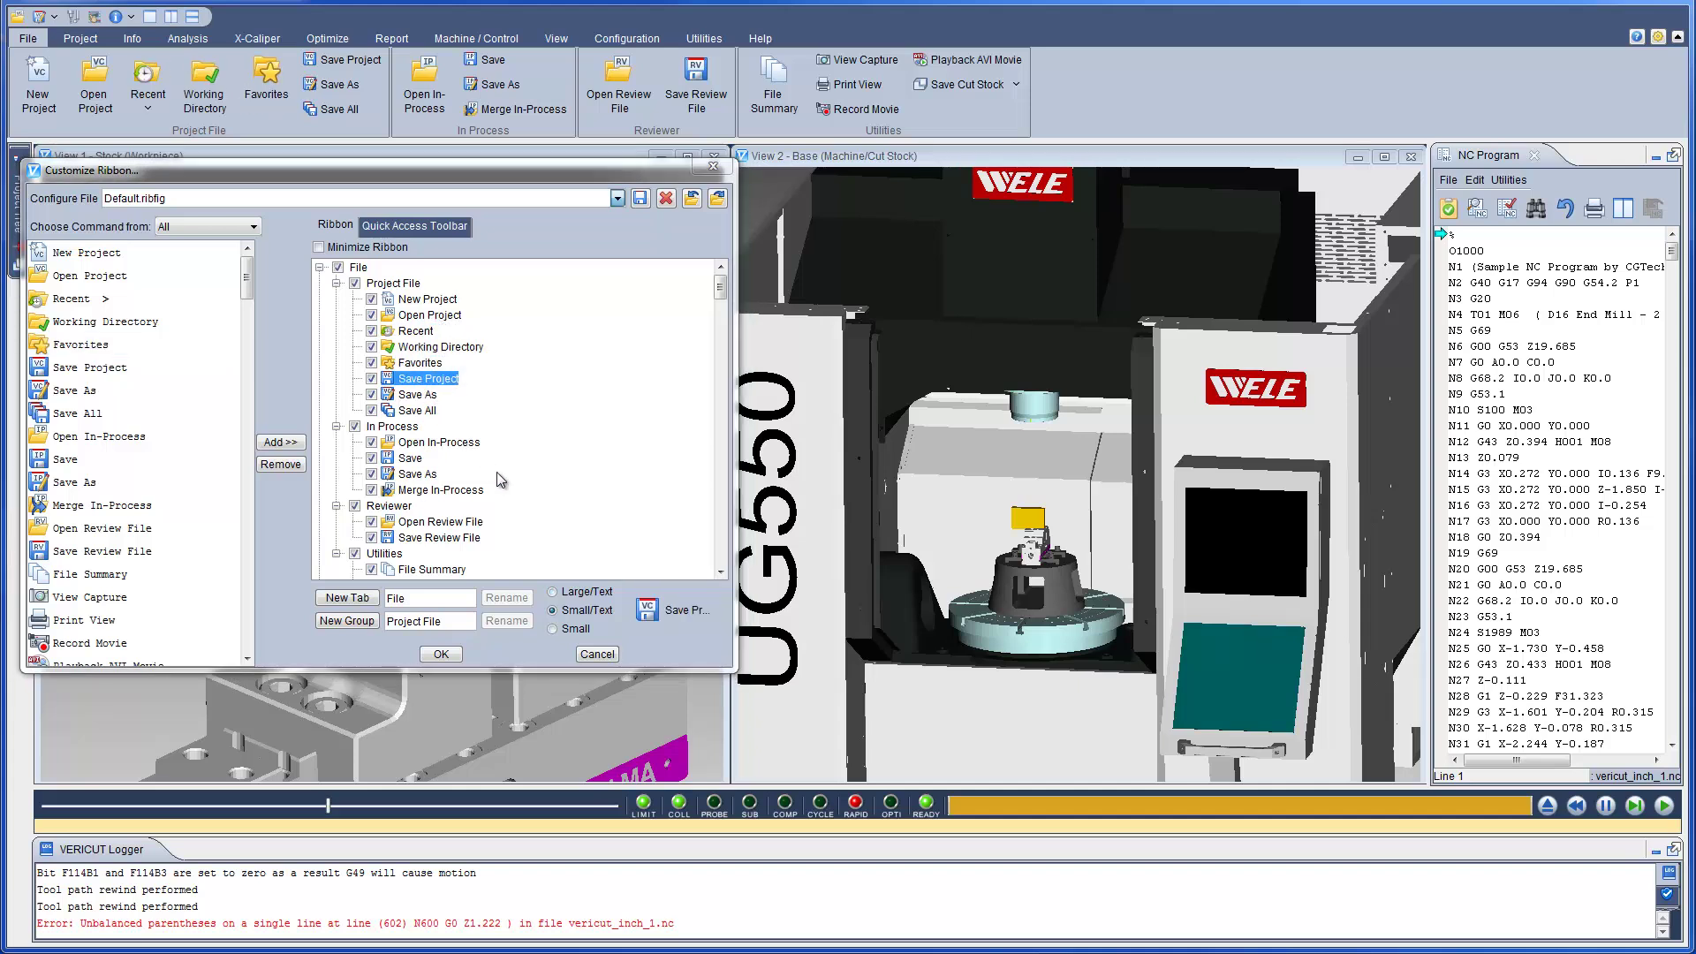
{"action": "left_click", "coordinate": [553, 592]}
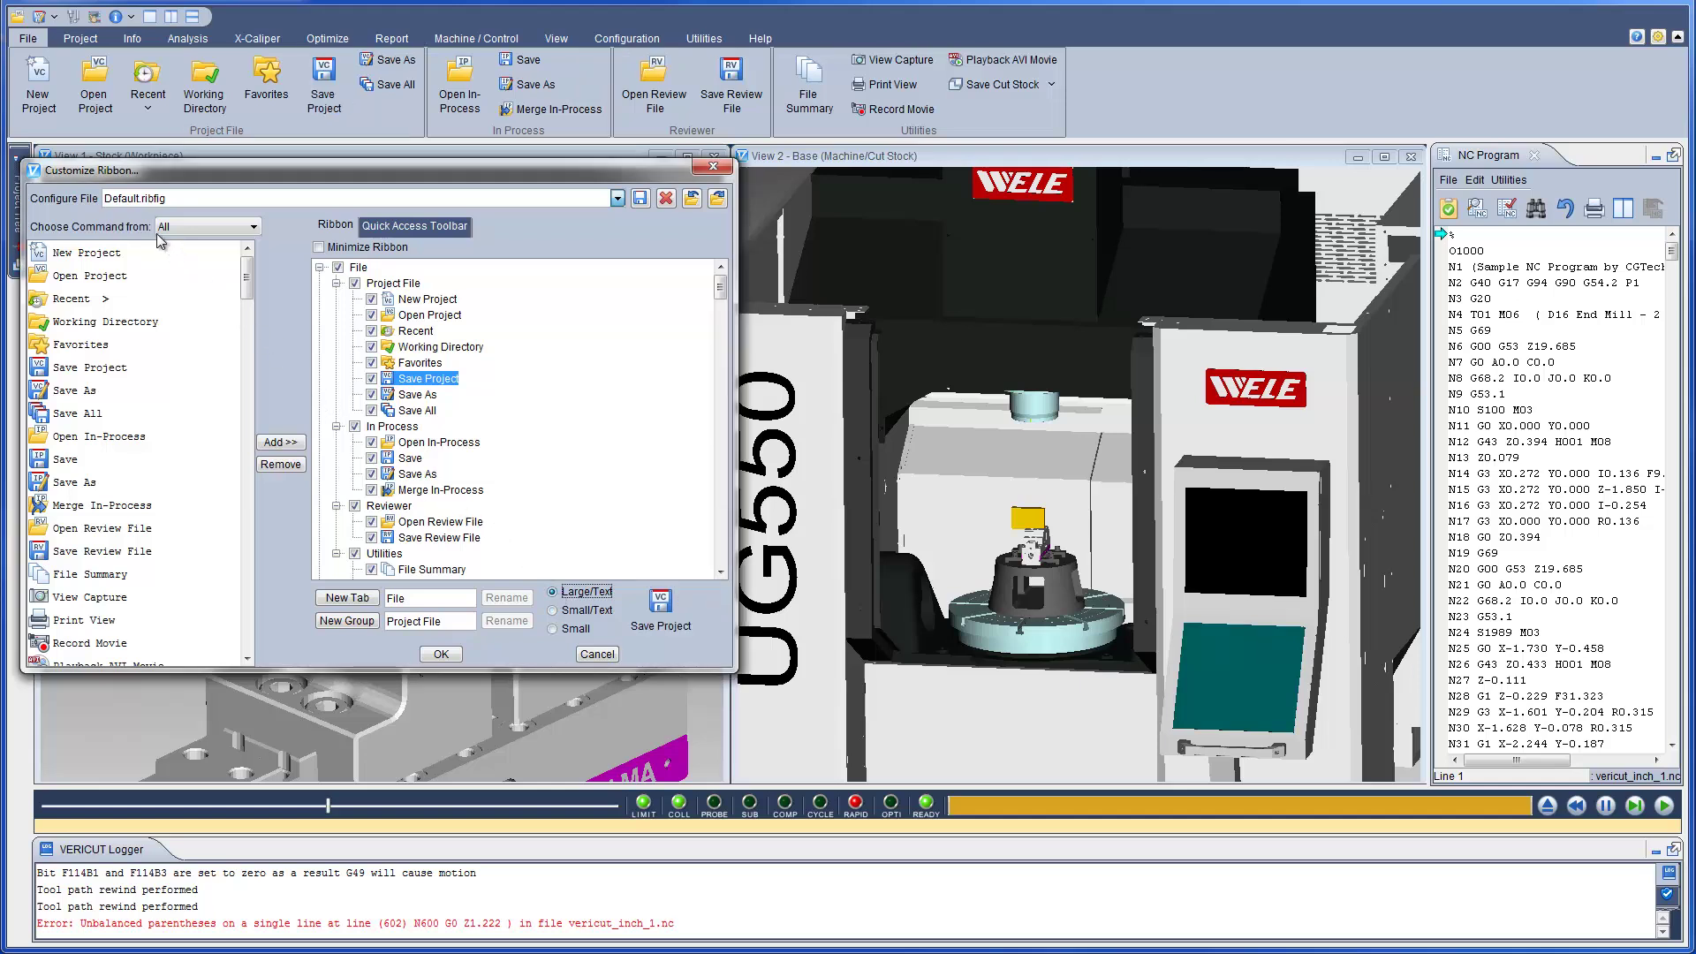
Rename the ribbon configuration file to My_ribbon
{"action": "left_click", "coordinate": [140, 198]}
{"action": "key", "text": "BackSpace"}
{"action": "key", "text": "BackSpace"}
{"action": "key", "text": "BackSpace"}
{"action": "key", "text": "BackSpace"}
{"action": "key", "text": "BackSpace"}
{"action": "key", "text": "BackSpace"}
{"action": "key", "text": "BackSpace"}
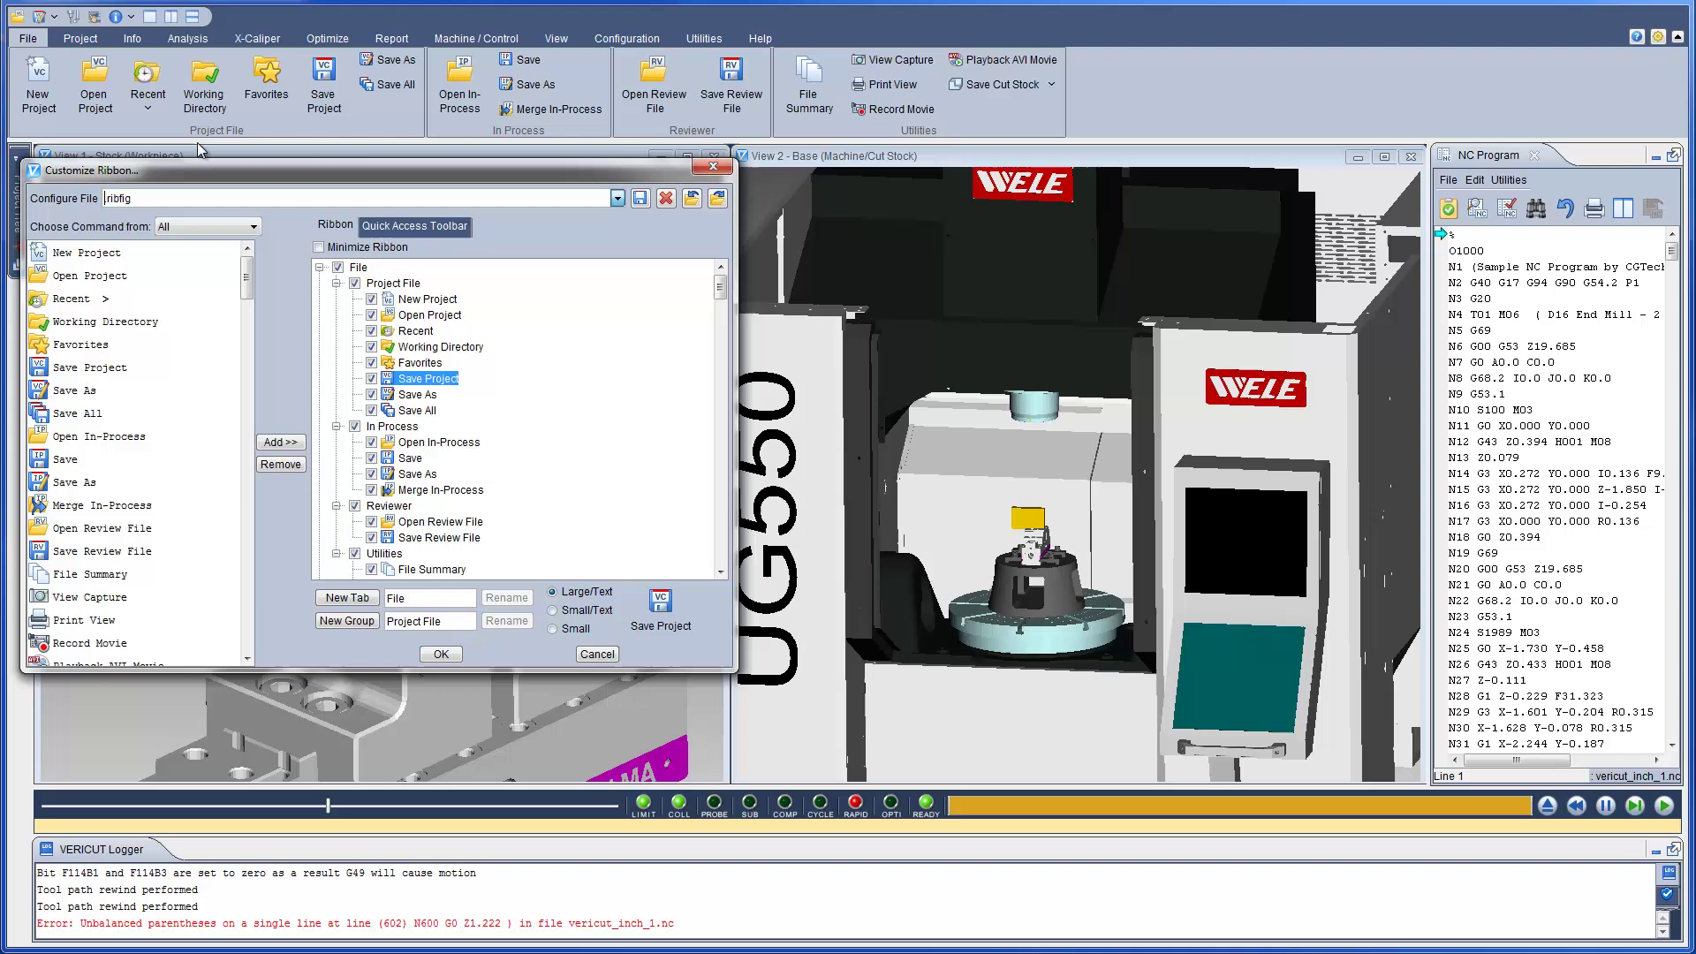
{"action": "type", "text": "My_ribbon"}
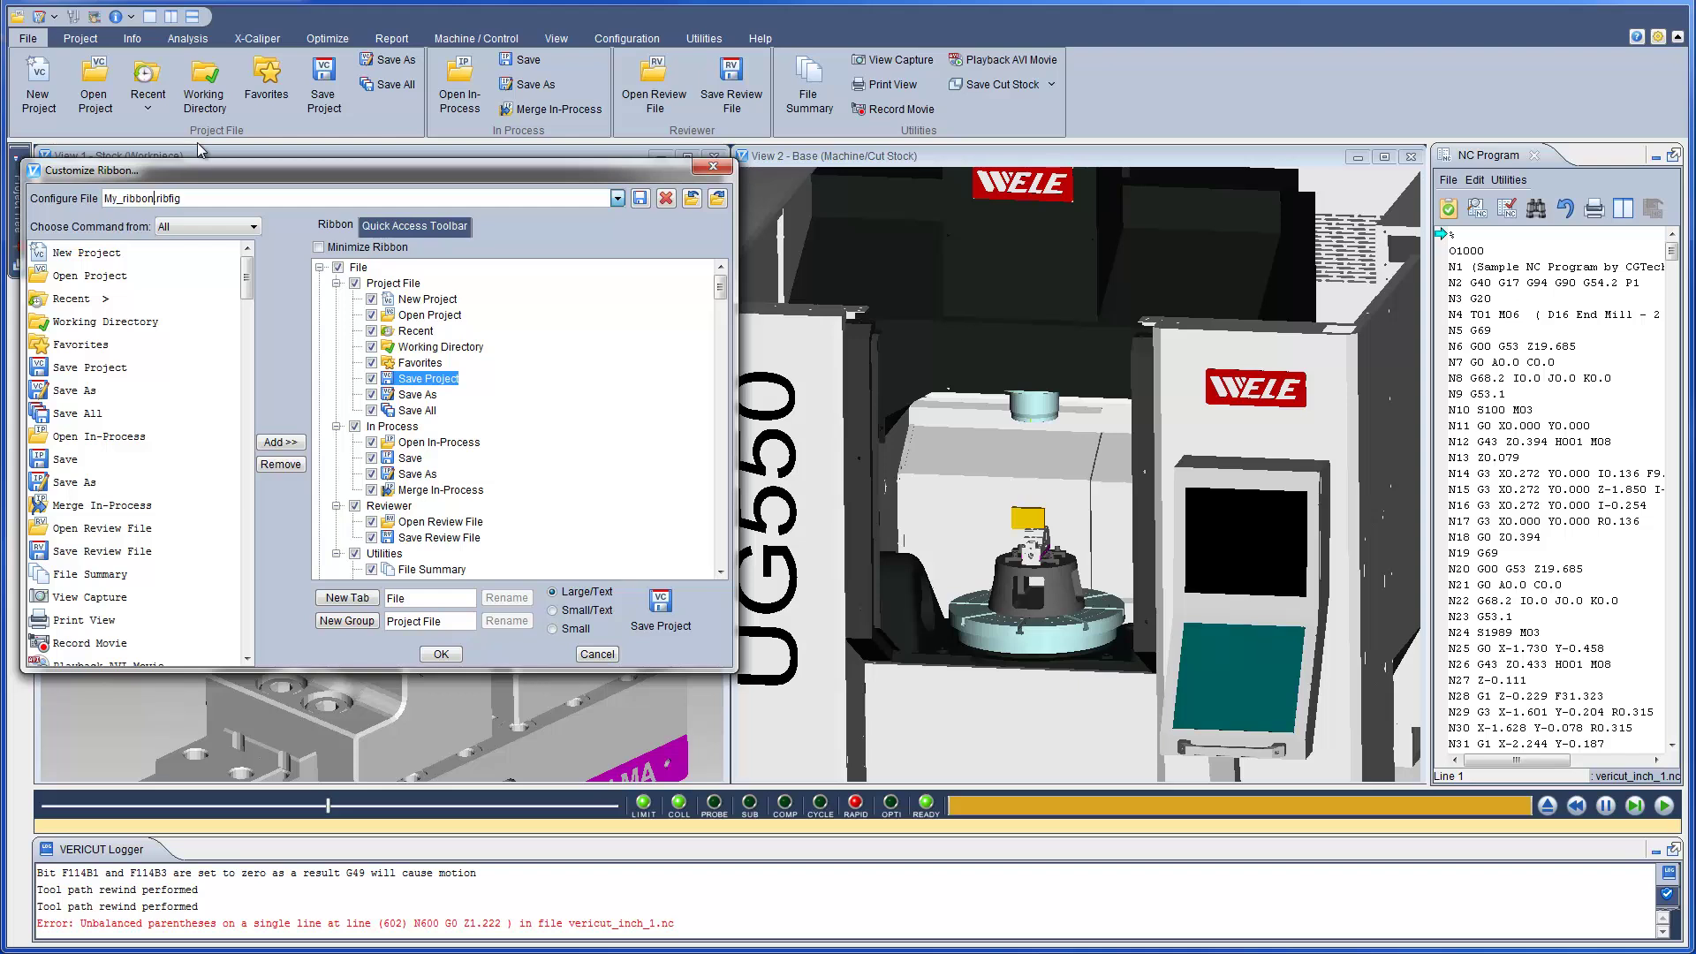
Load the VERICUT_CLASSIC.ribfig layout, switch back to My_ribbon.ribfig, and accept with OK
{"action": "left_click", "coordinate": [619, 199]}
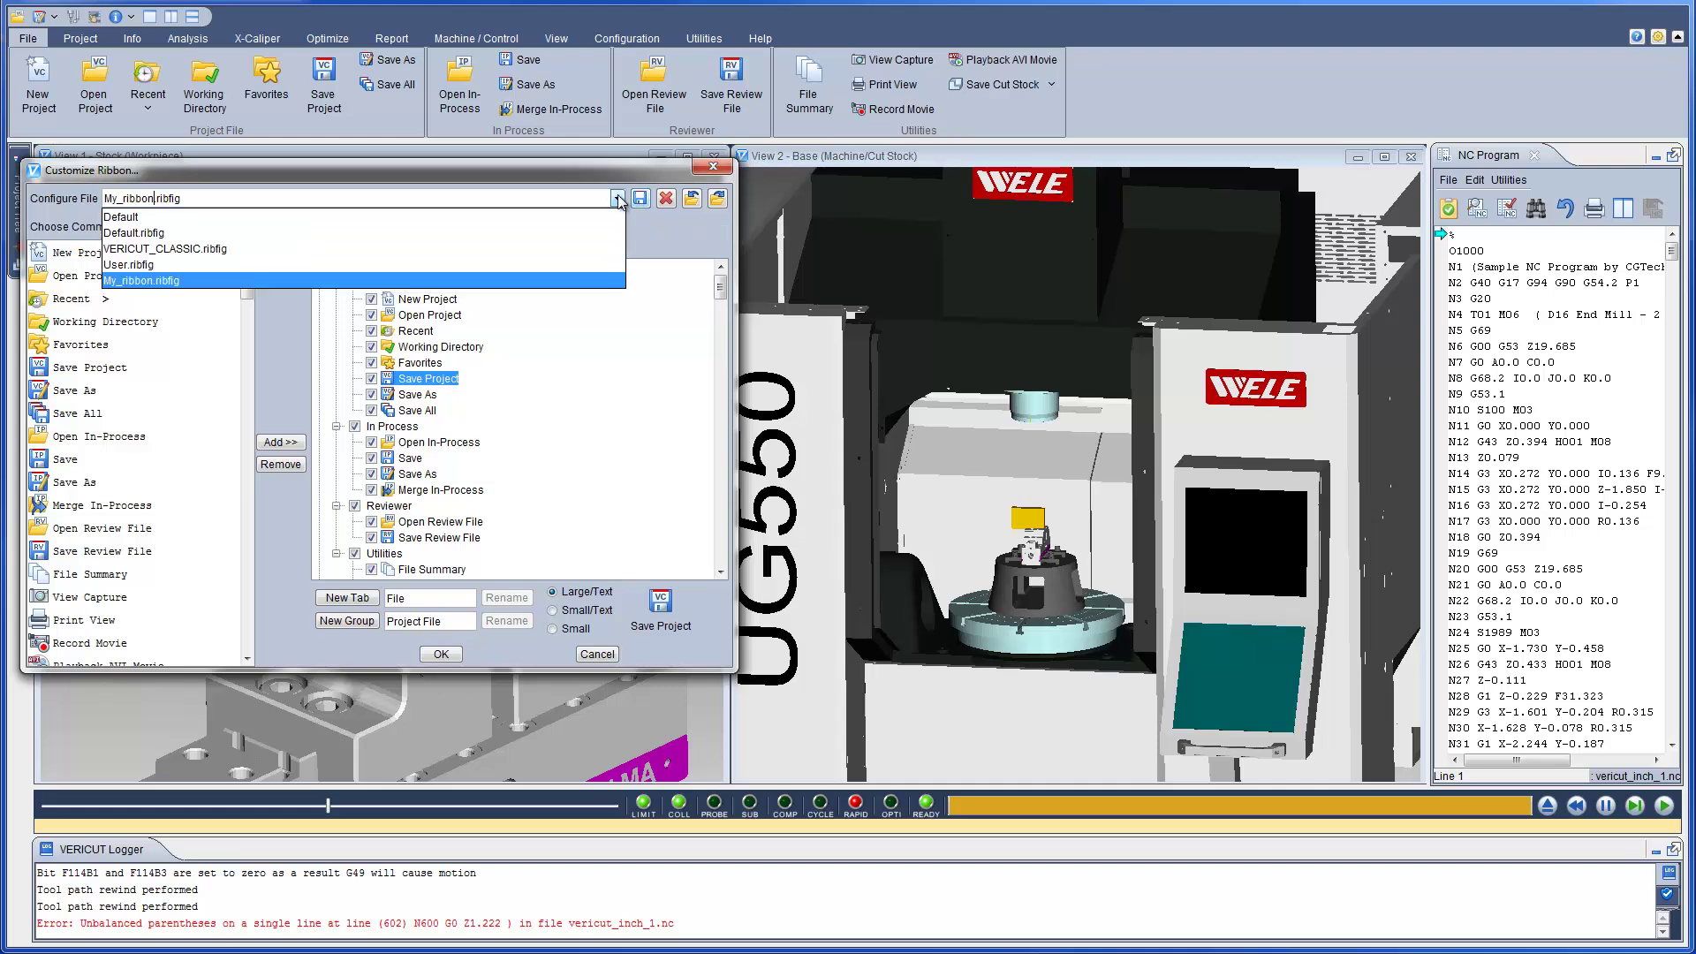
{"action": "left_click", "coordinate": [436, 250]}
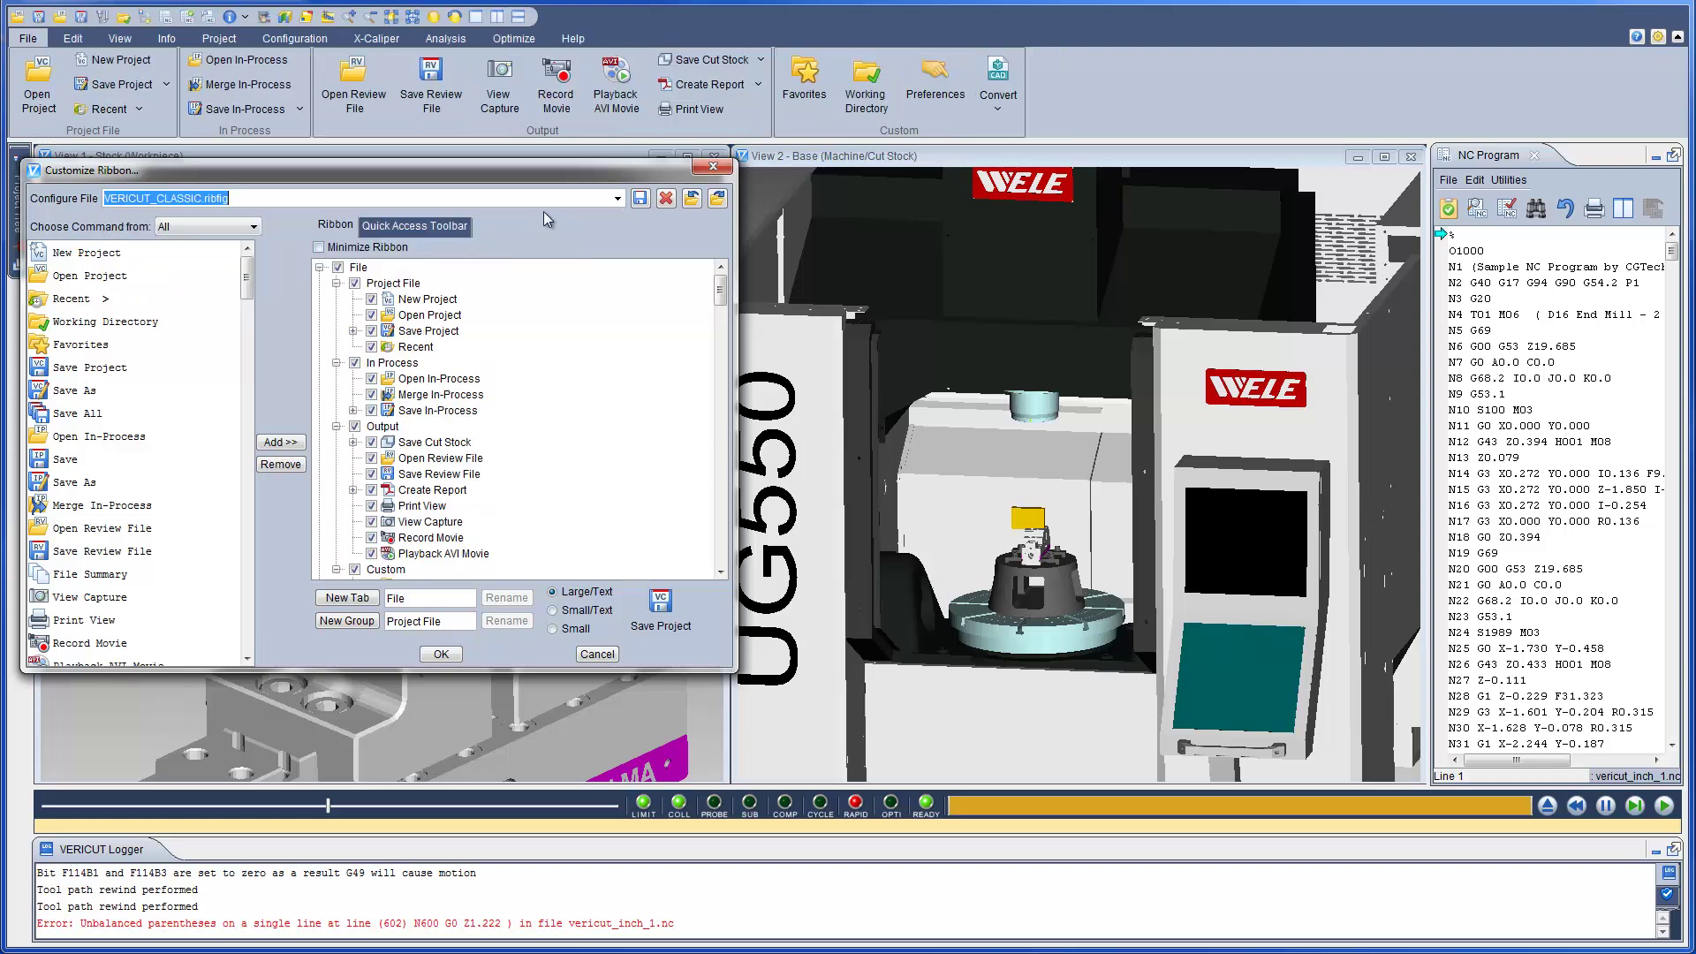
{"action": "left_click", "coordinate": [618, 199]}
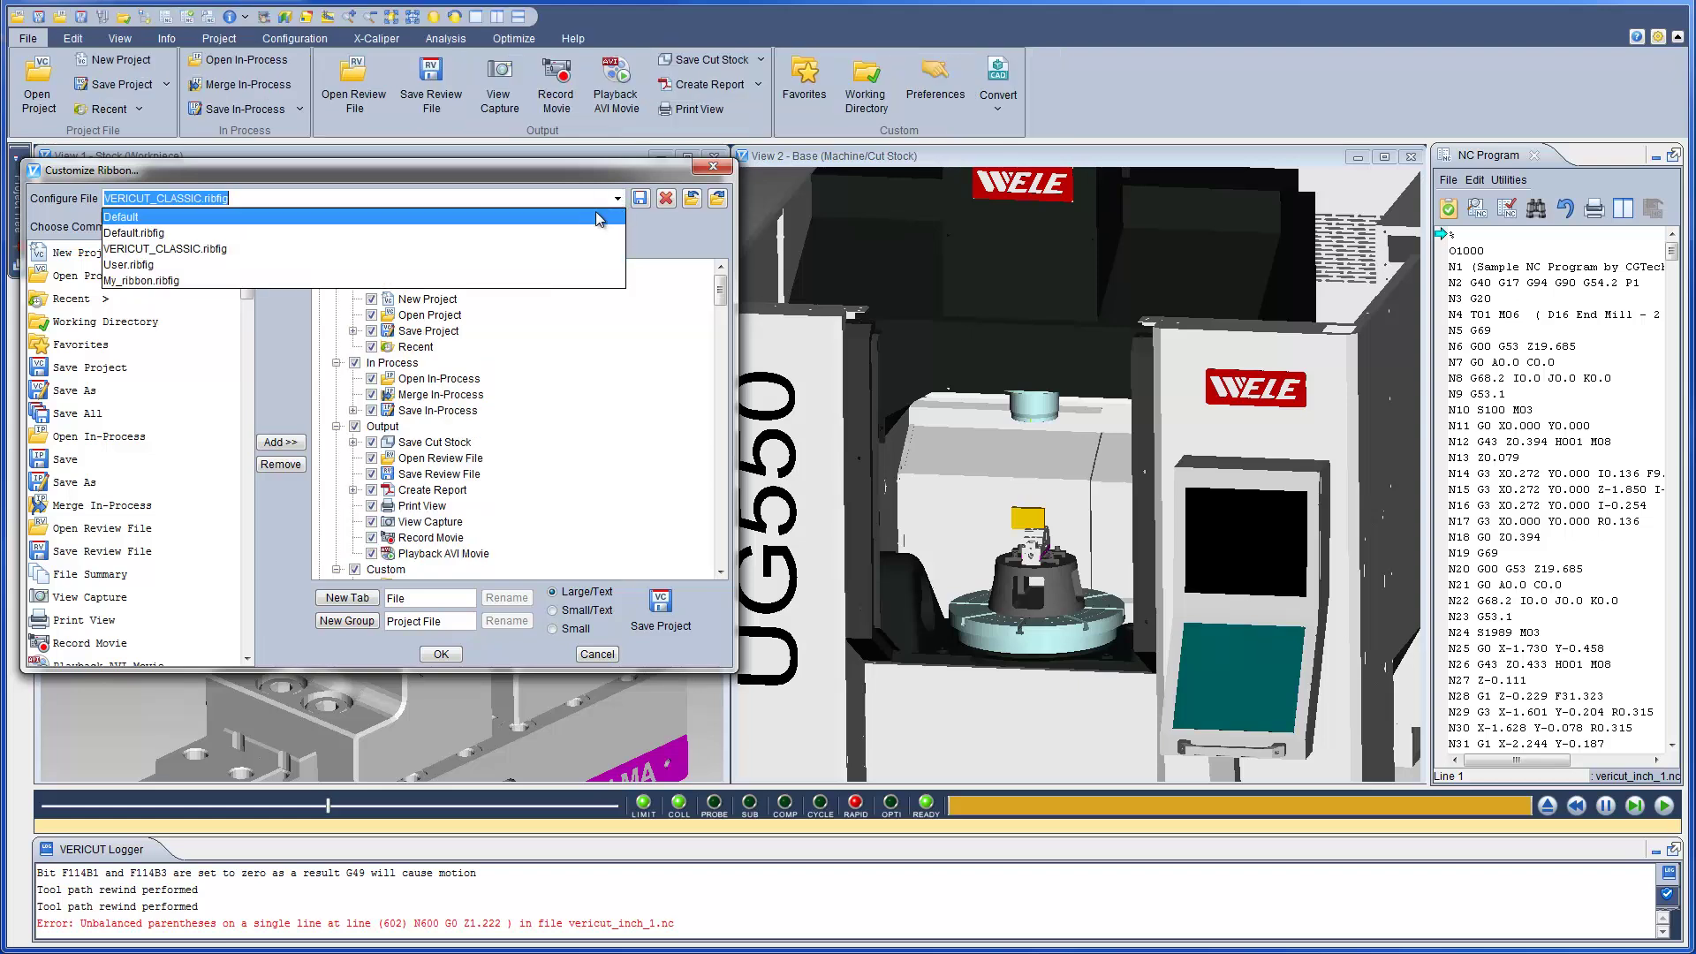
{"action": "left_click", "coordinate": [584, 281]}
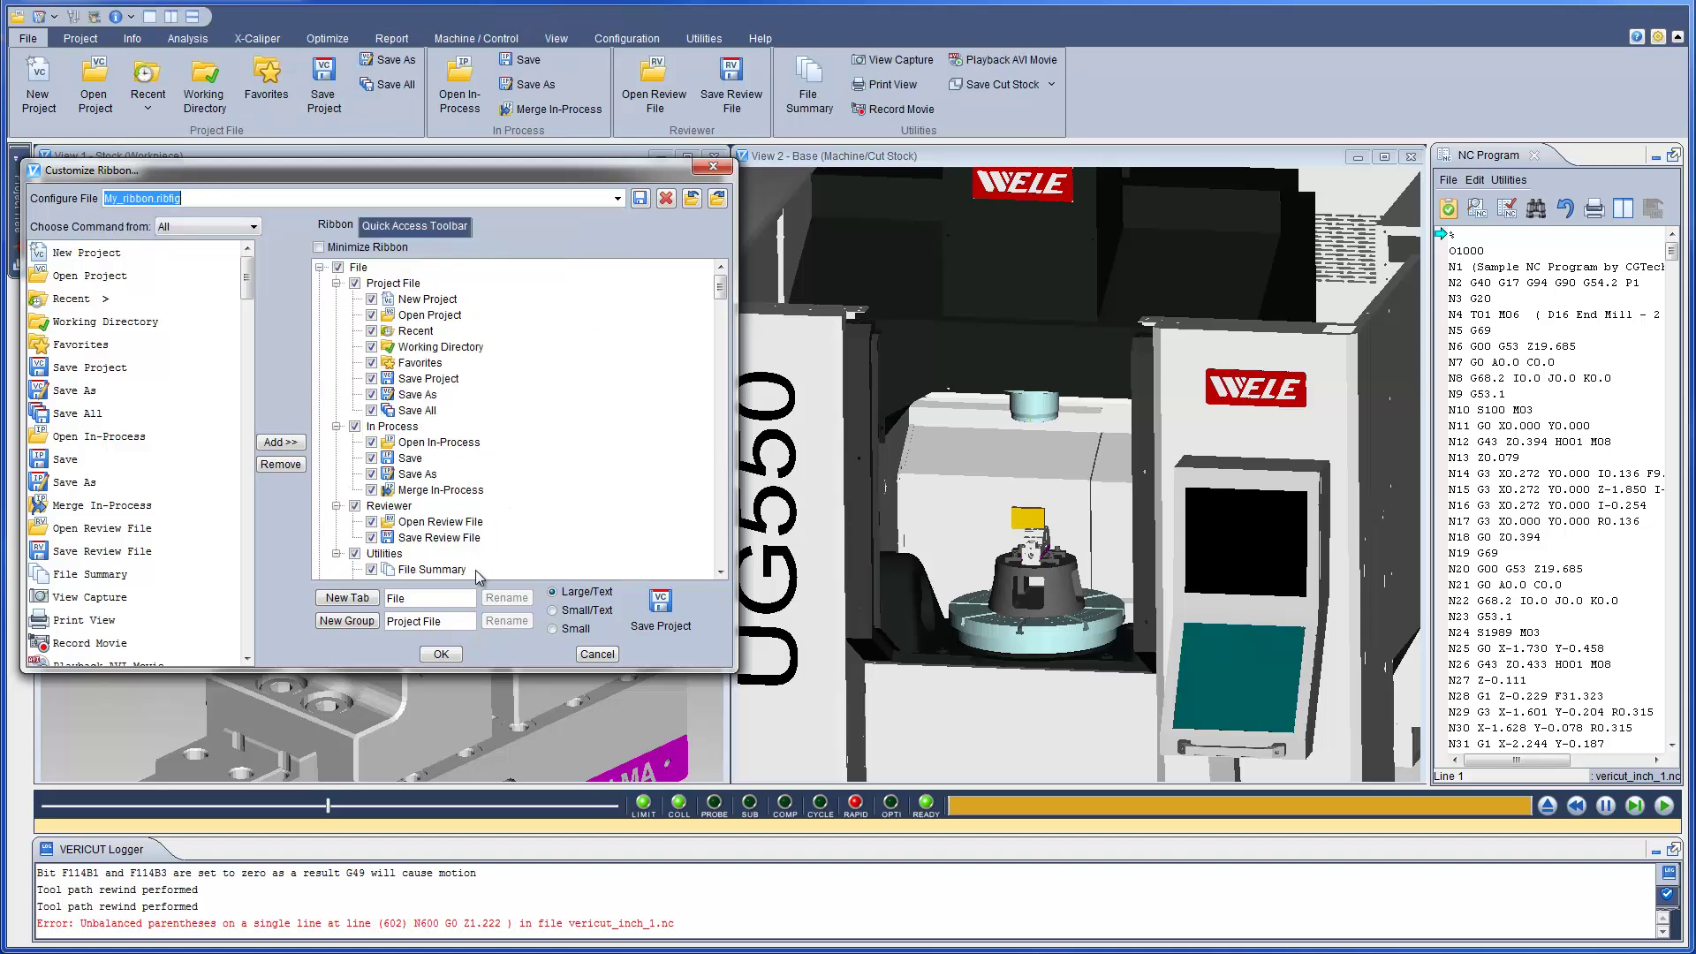
{"action": "left_click", "coordinate": [441, 655]}
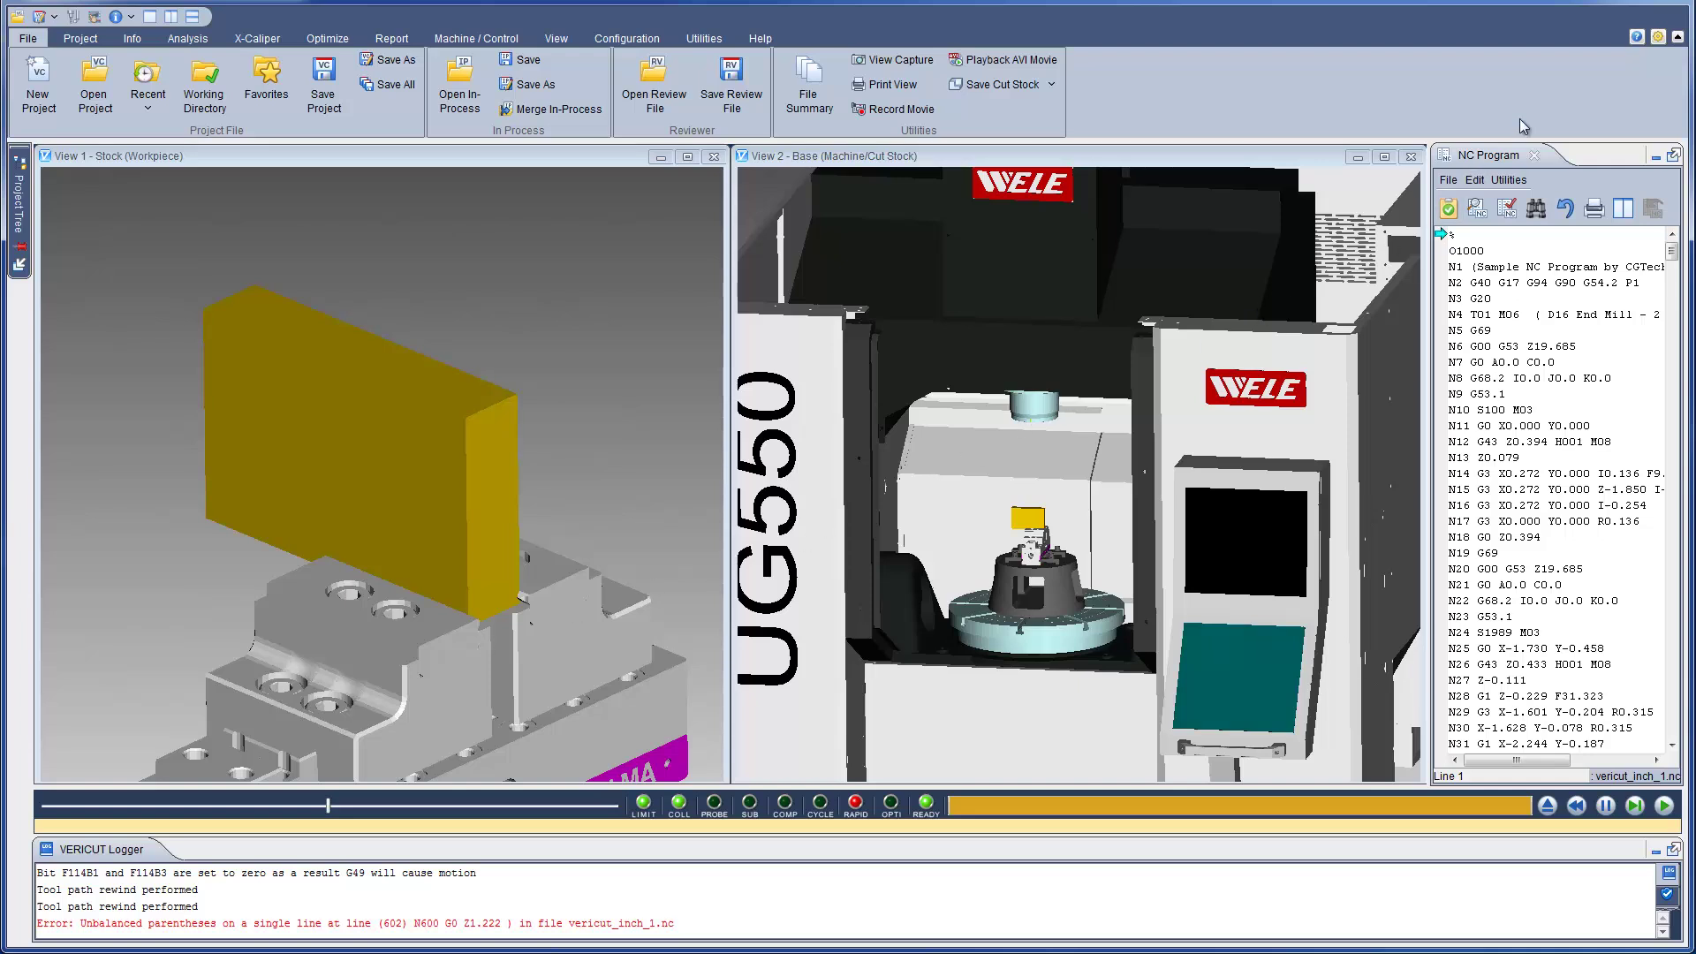
Minimize the ribbon to give the views more room
{"action": "left_click", "coordinate": [1678, 37]}
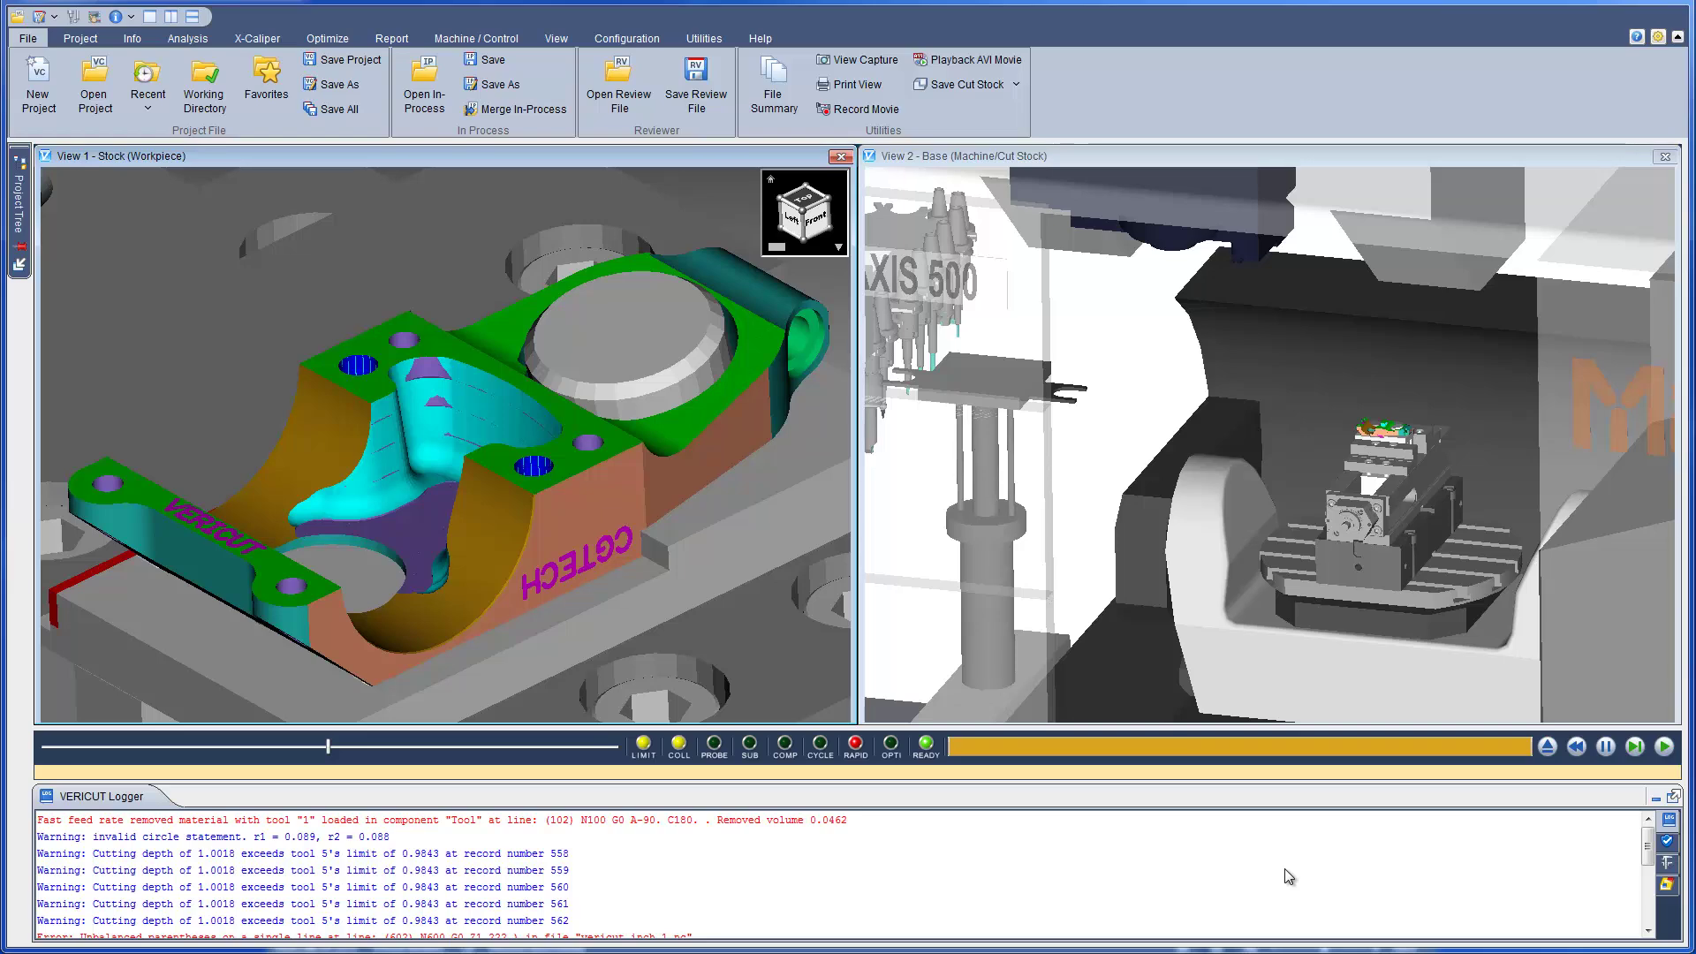
Float the VERICUT Logger panel into its own window
{"action": "left_click", "coordinate": [1673, 800]}
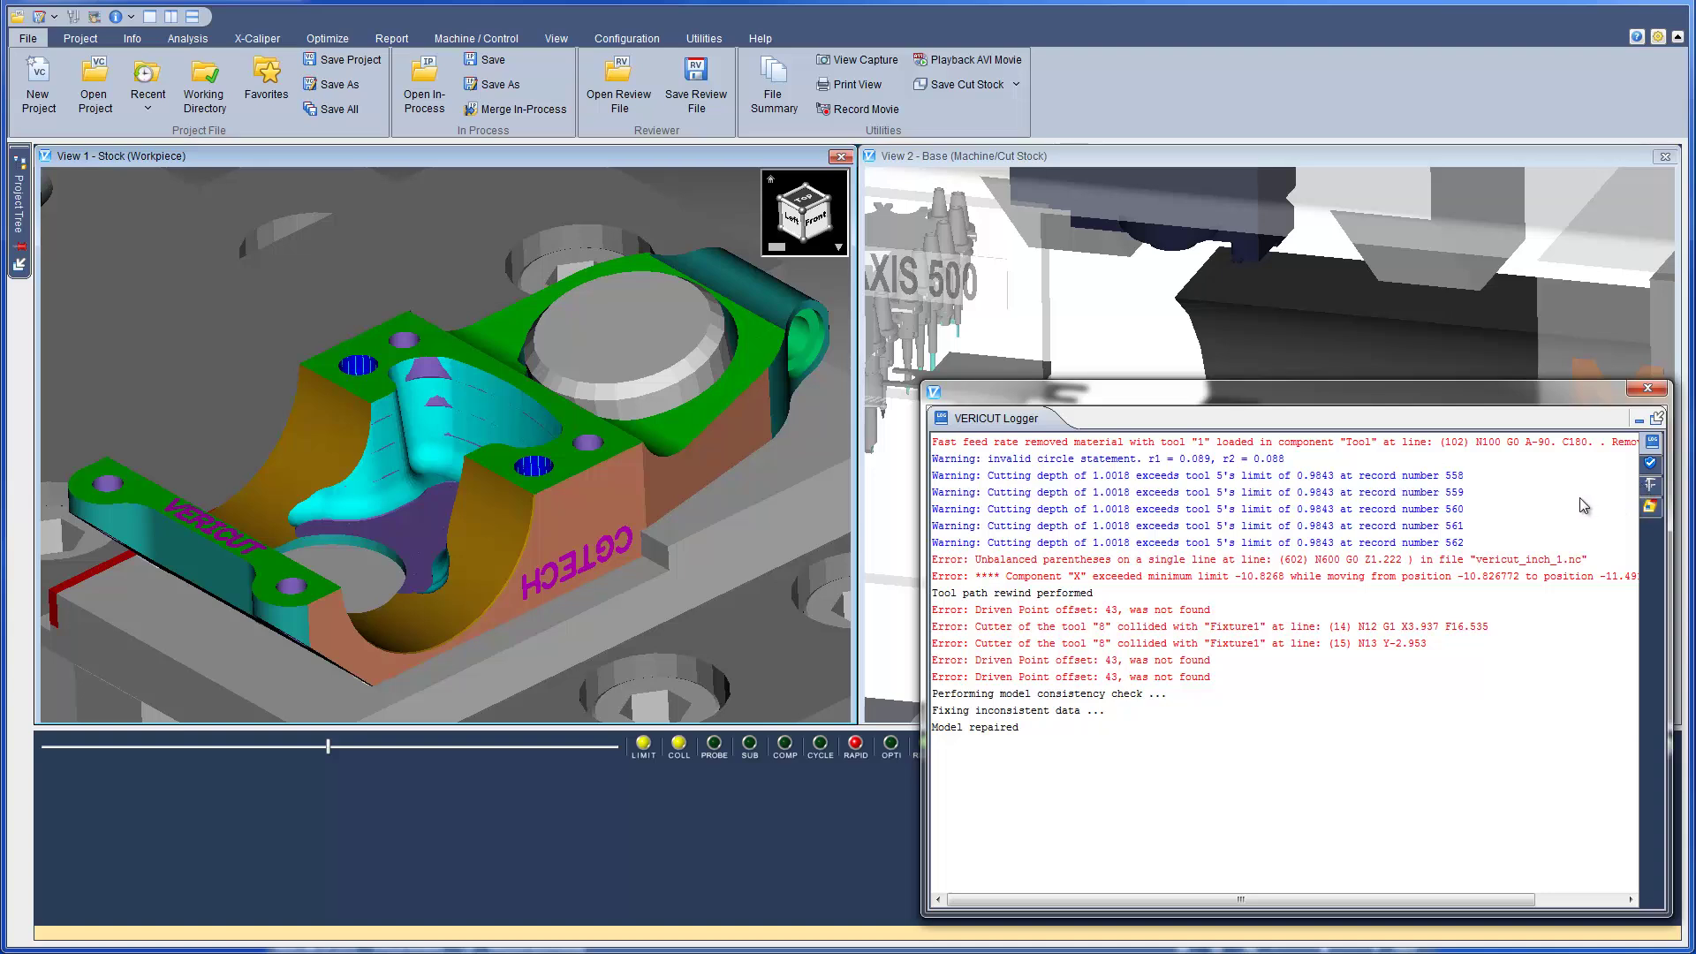
Review the Logger filter menu, then switch to the categorized tree under Setup 1 and Setup 2
{"action": "right_click", "coordinate": [1532, 500]}
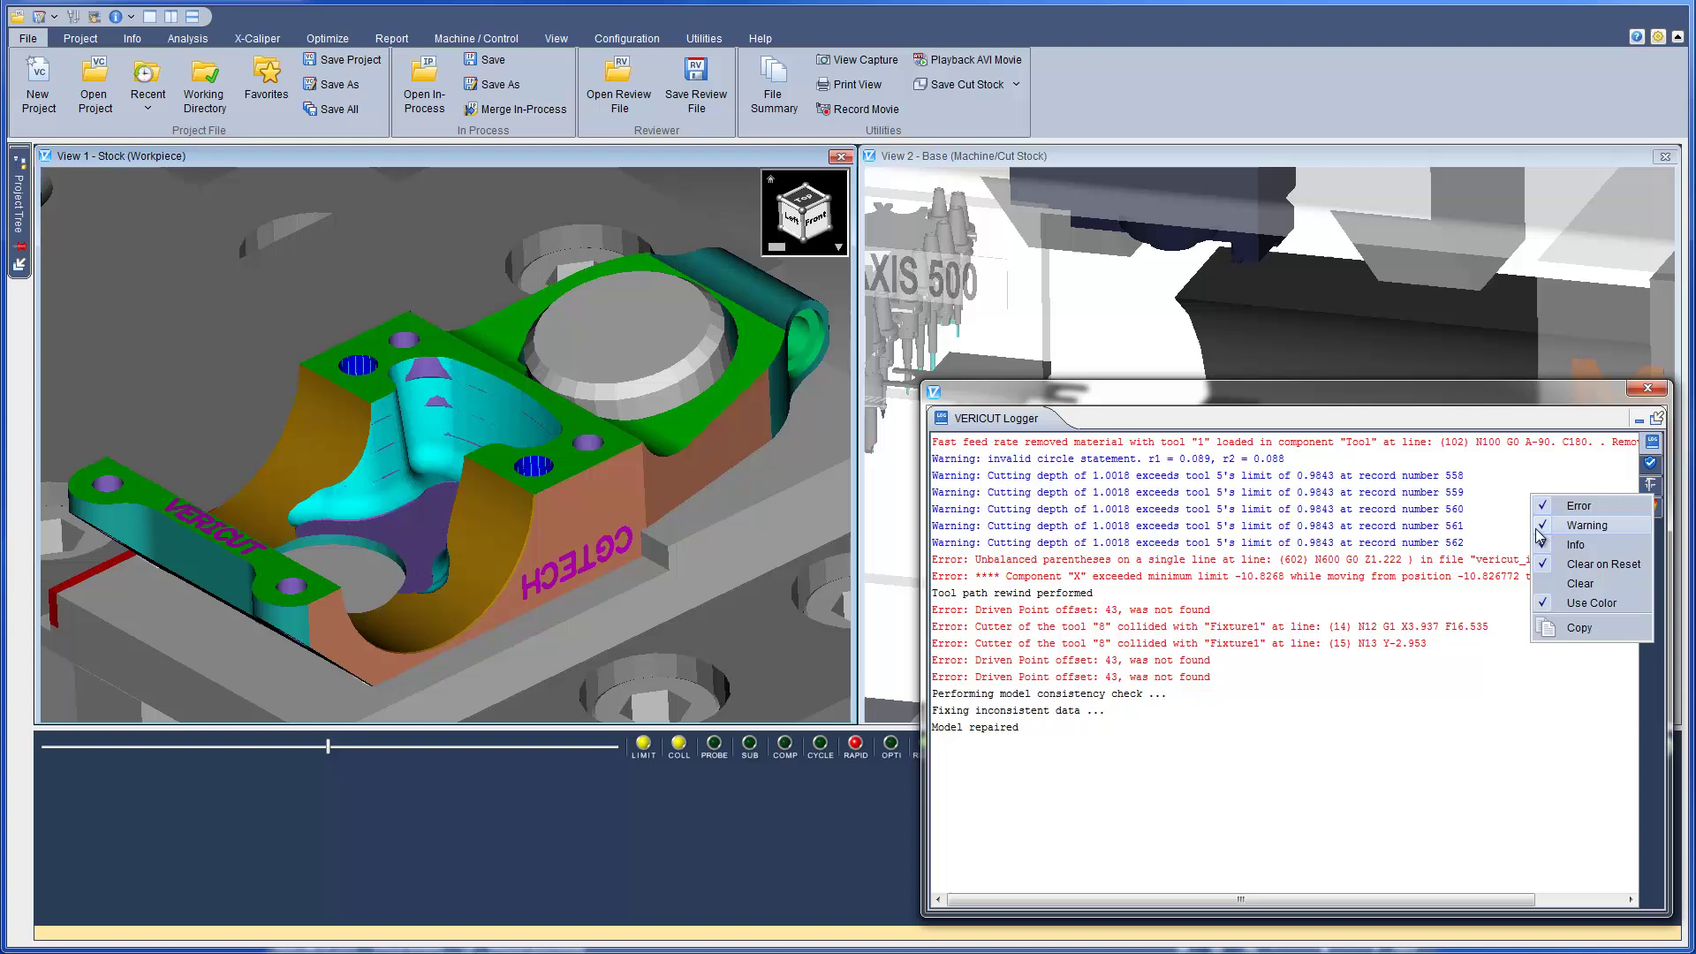
{"action": "left_click", "coordinate": [1516, 615]}
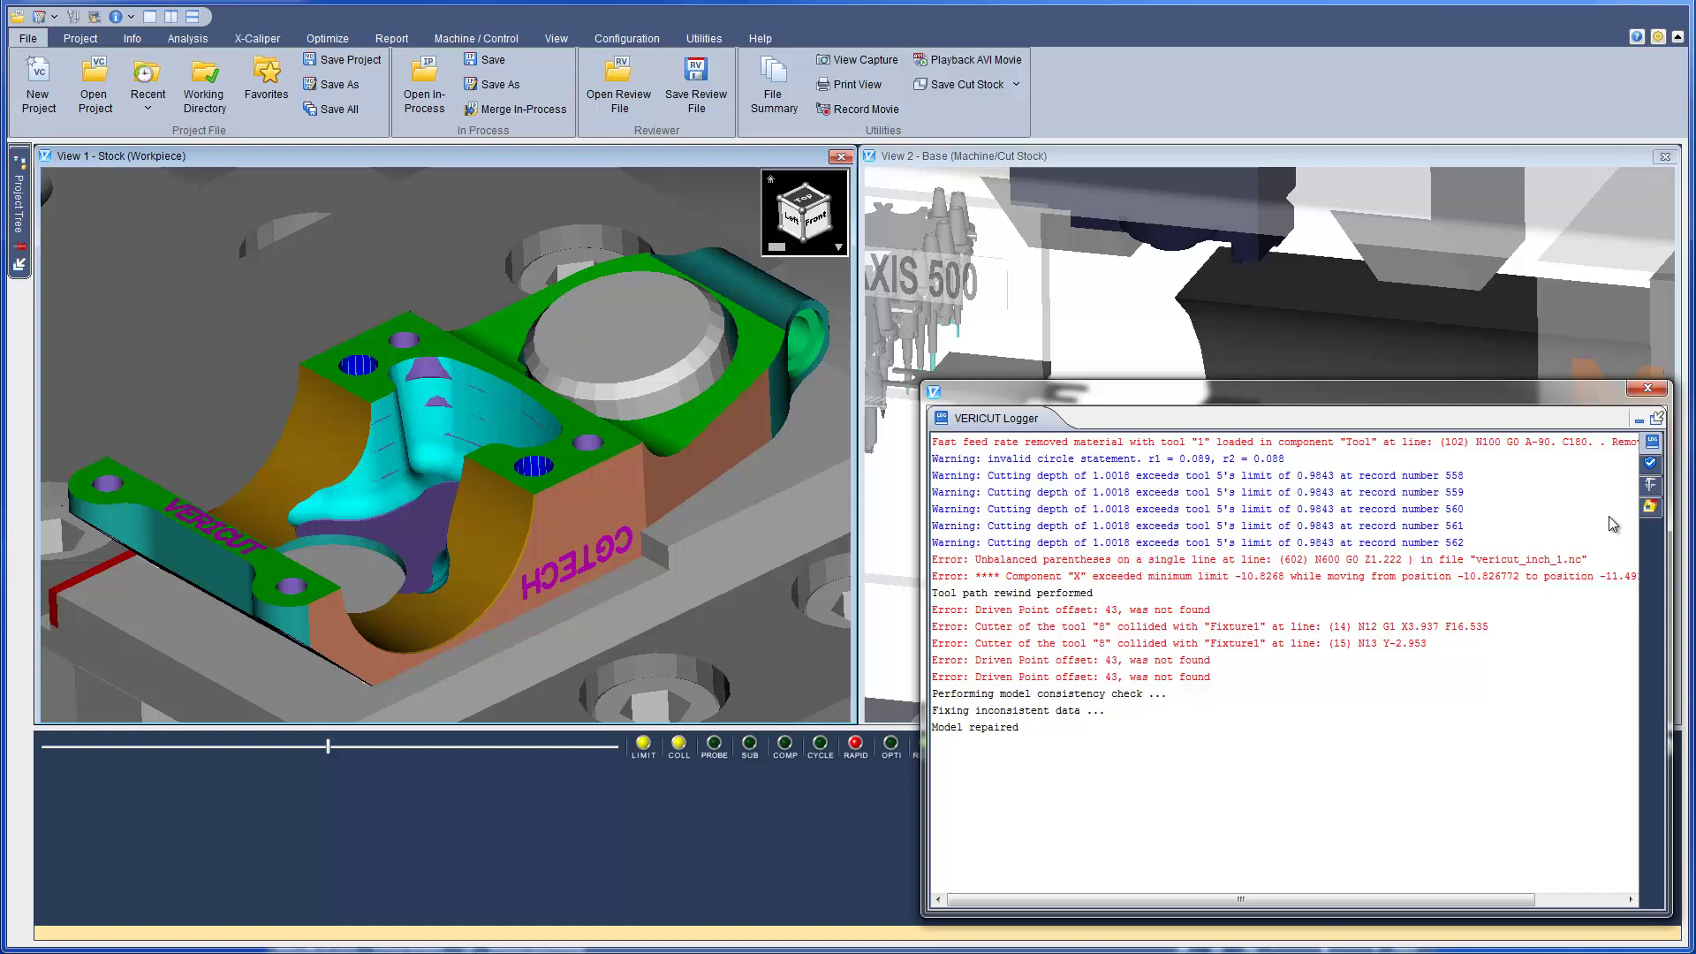
{"action": "left_click", "coordinate": [1652, 465]}
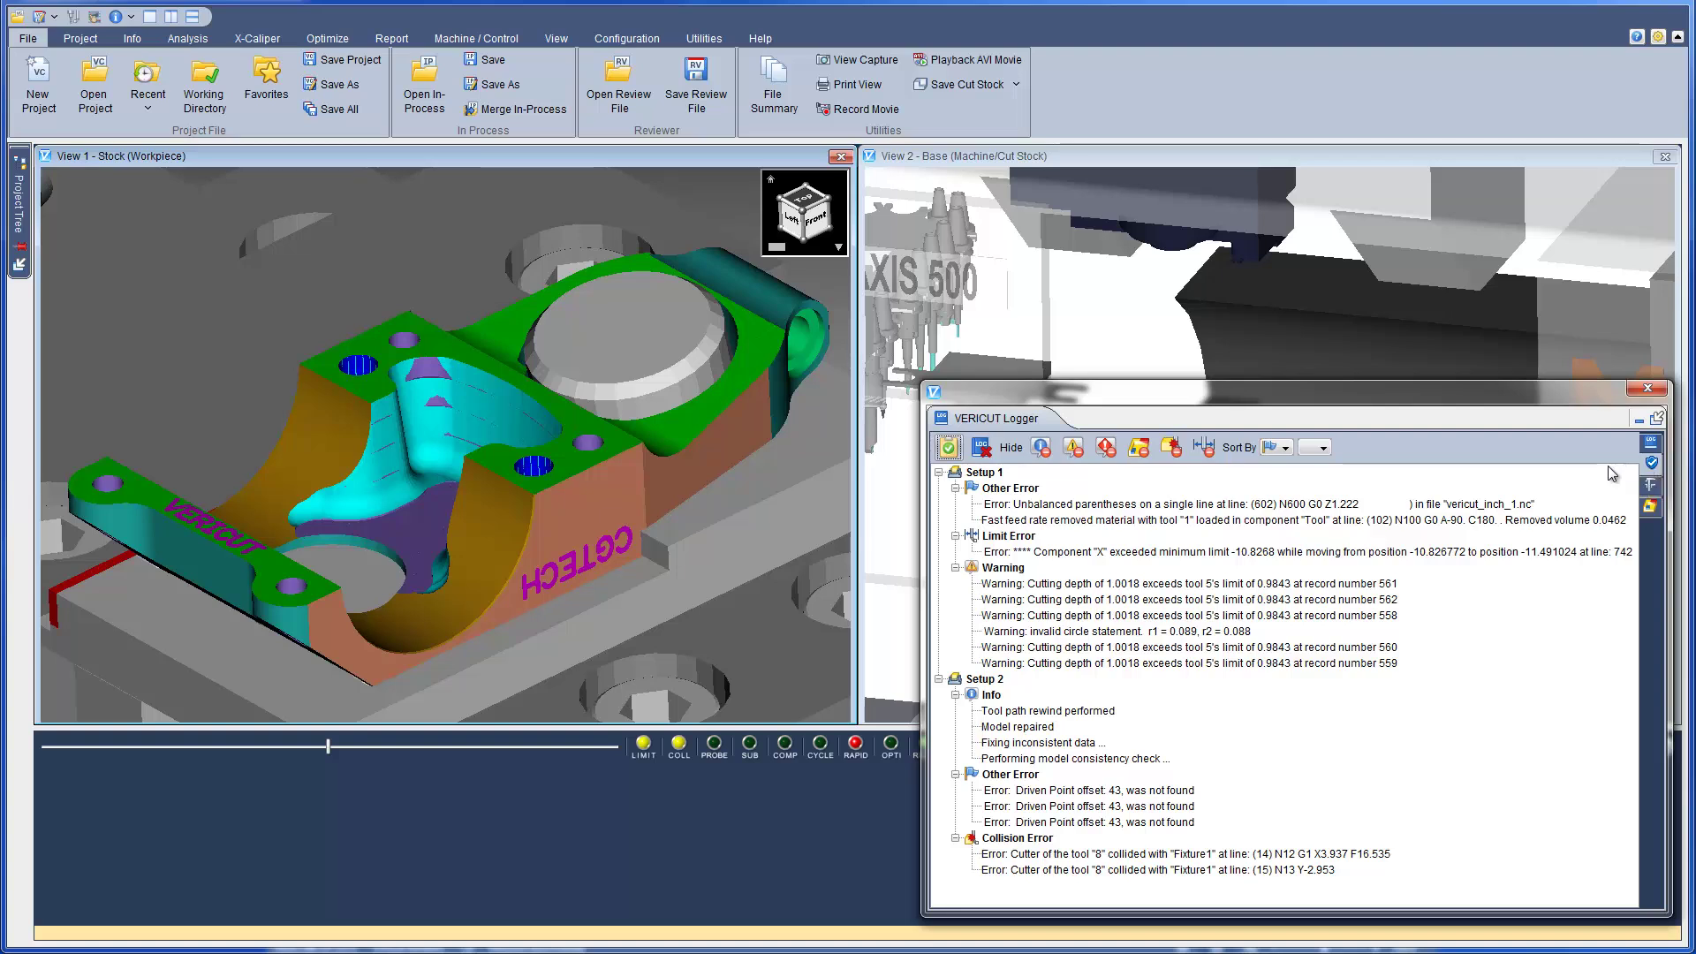
Hide the Limit Error and Info messages, then show them again
{"action": "left_click", "coordinate": [1204, 448]}
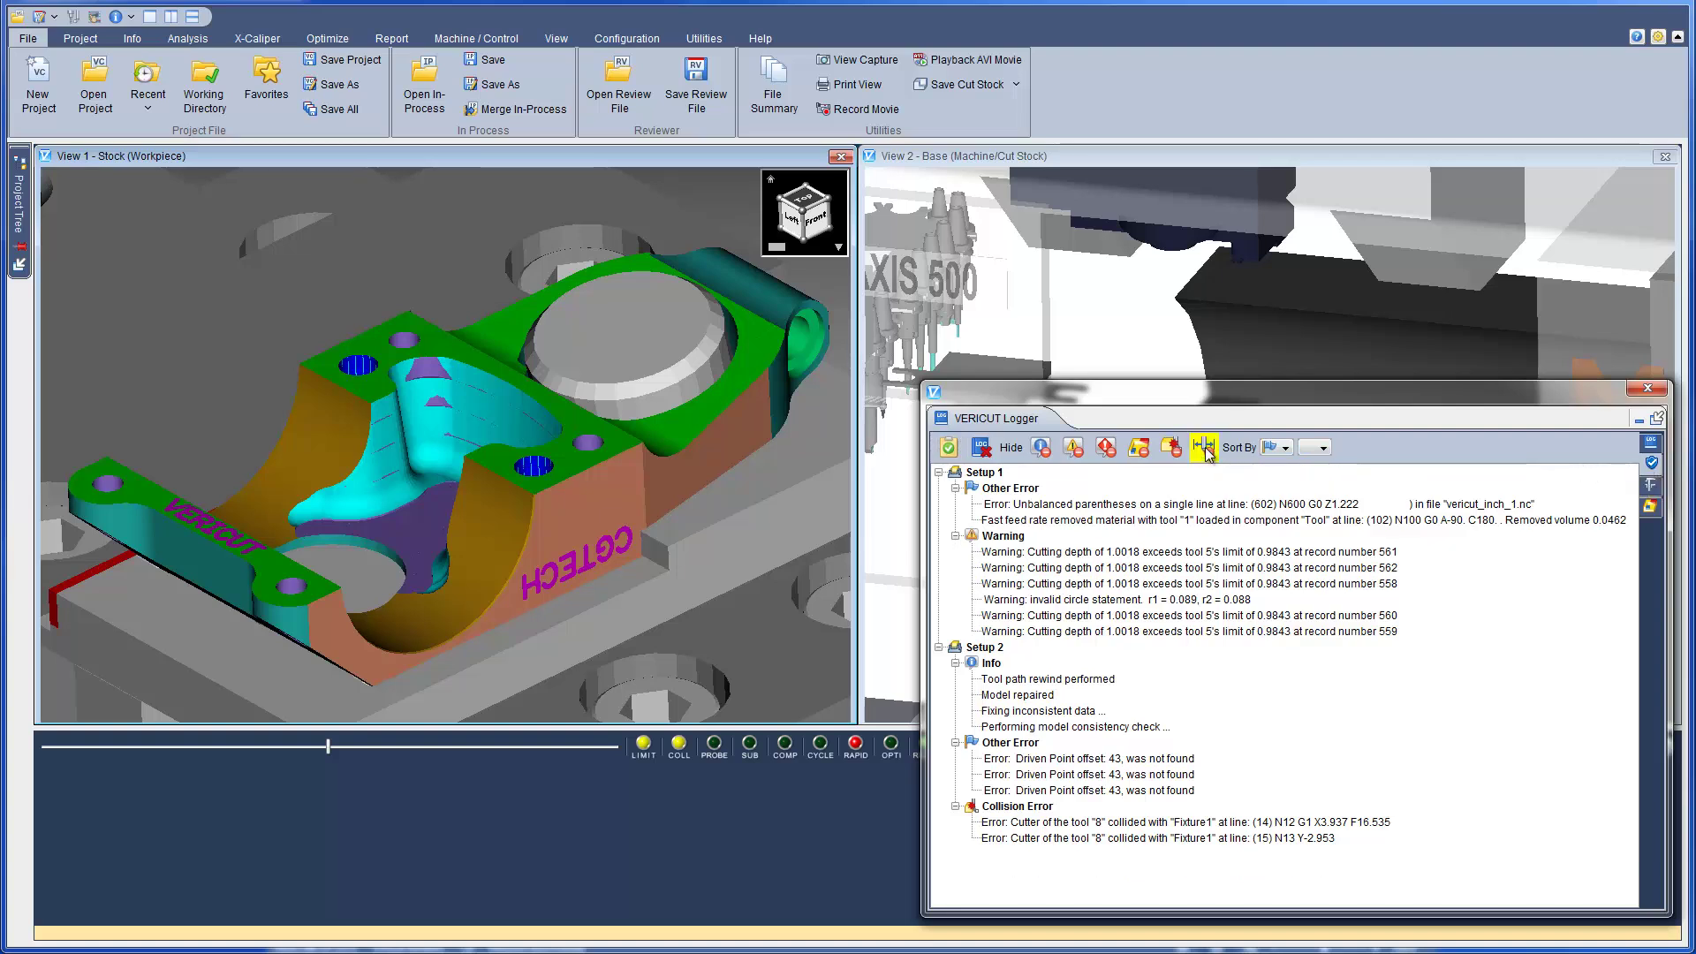
{"action": "left_click", "coordinate": [1040, 448]}
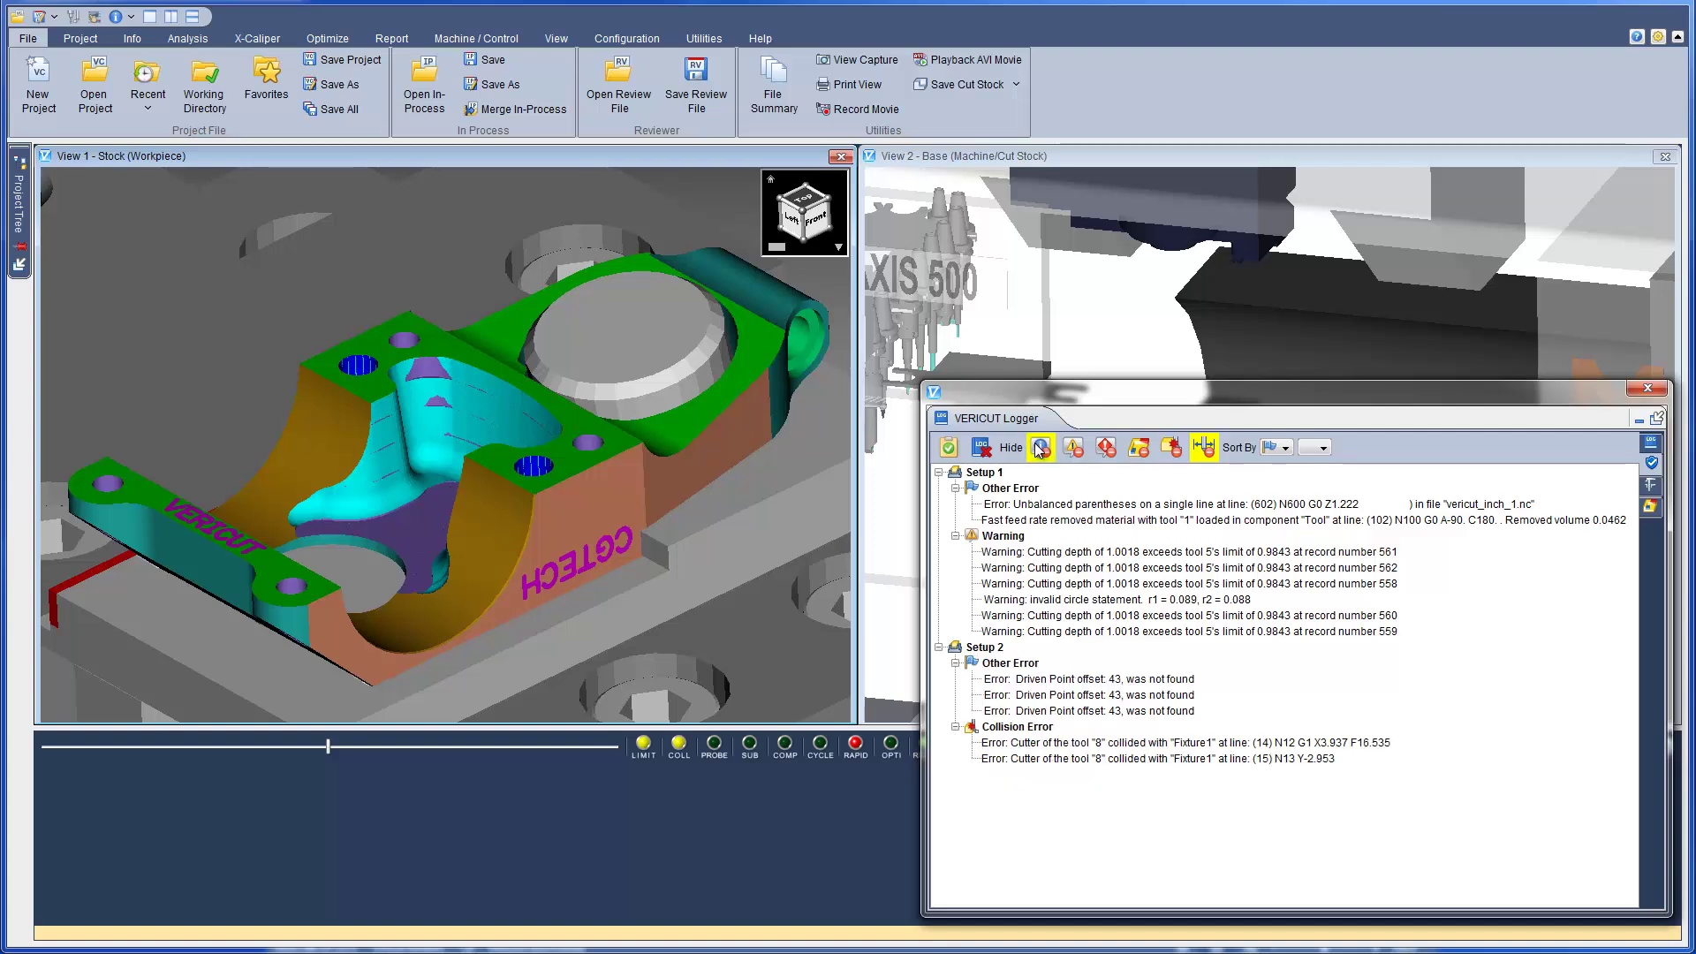
{"action": "left_click", "coordinate": [1039, 448]}
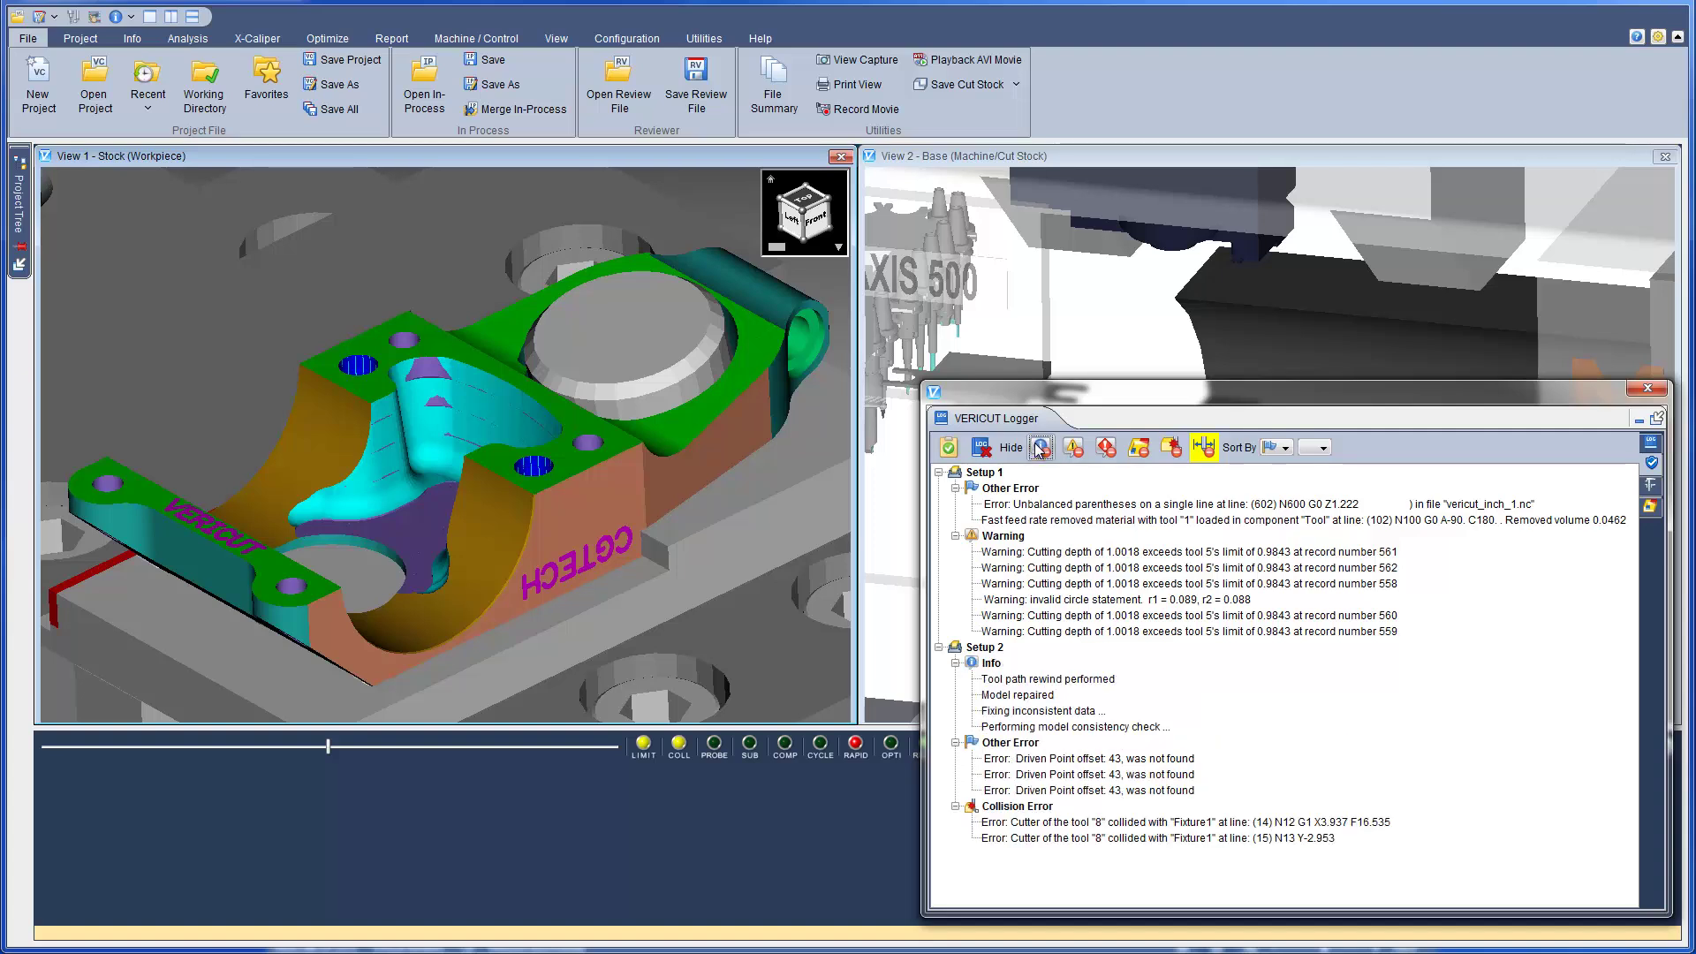
{"action": "left_click", "coordinate": [1207, 449]}
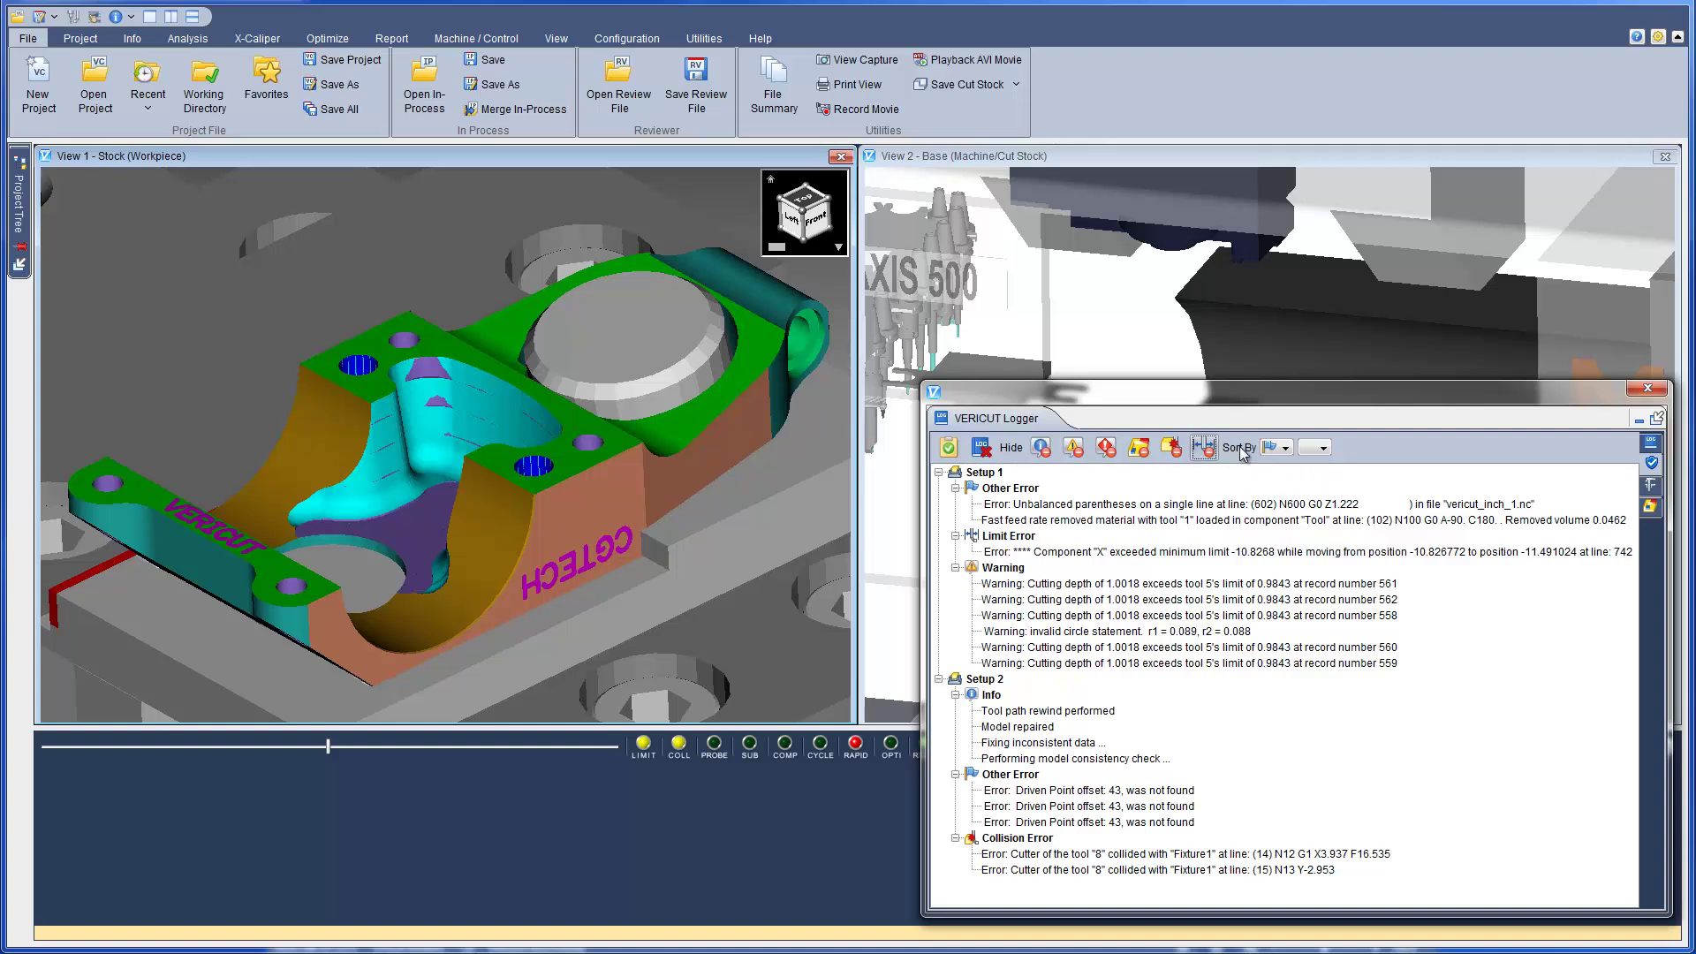
Set the first Sort By to tool and the second Sort By to flag
{"action": "left_click", "coordinate": [1281, 448]}
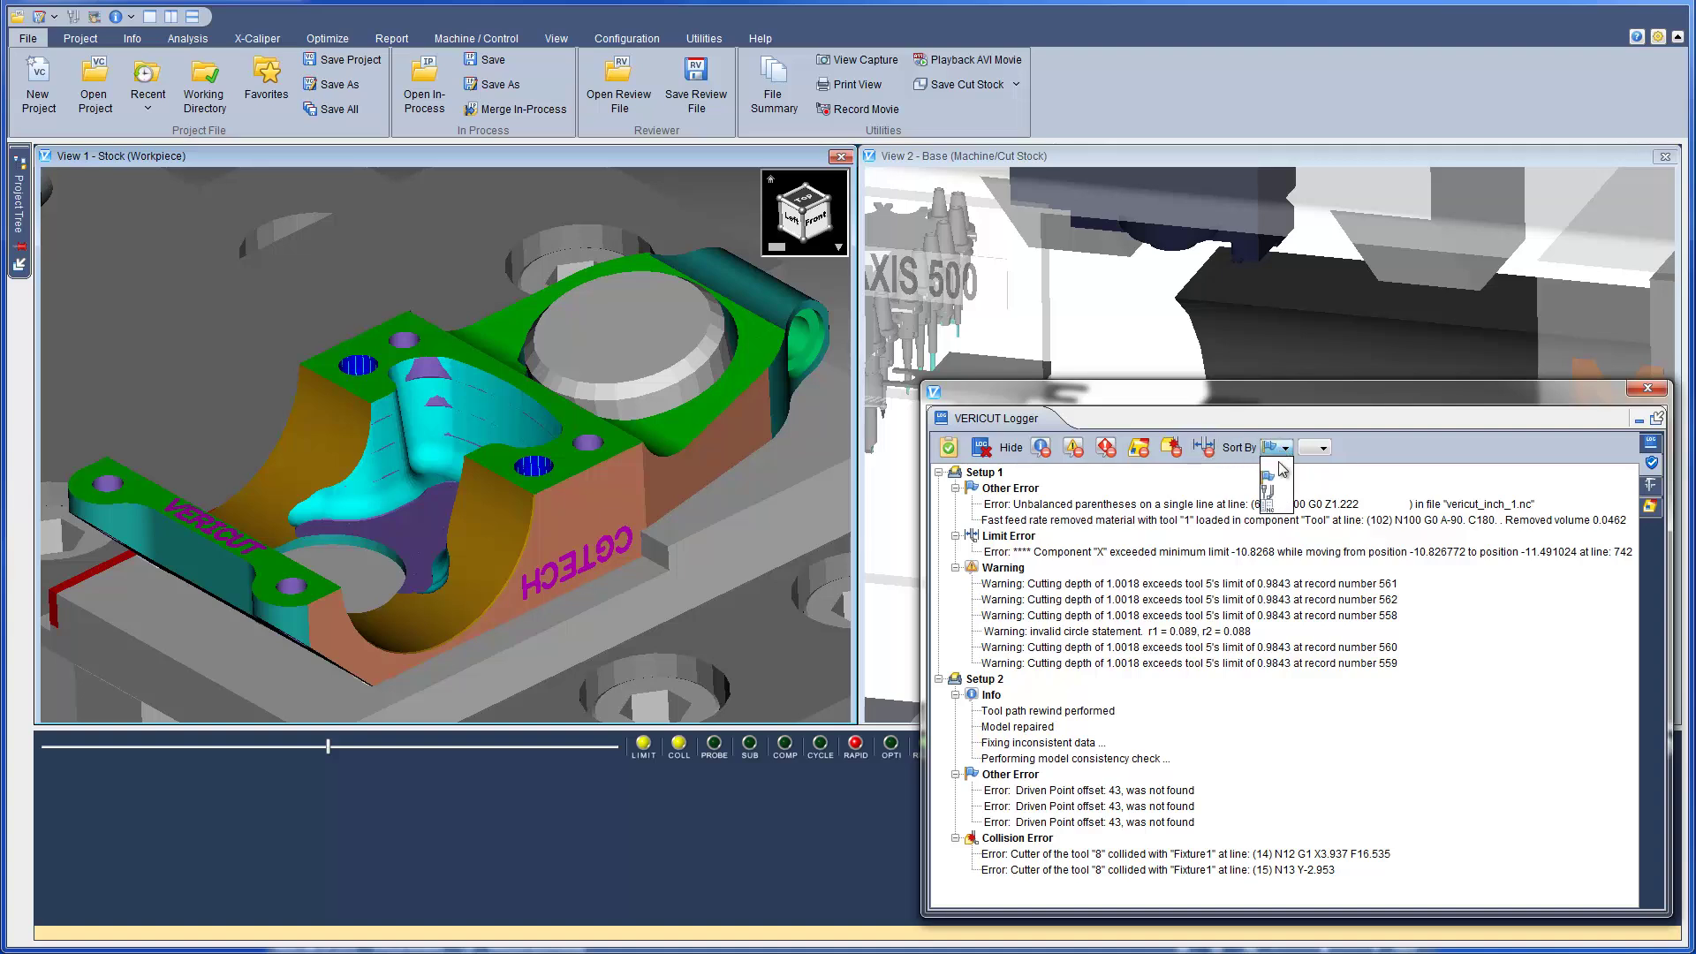
{"action": "left_click", "coordinate": [1280, 492]}
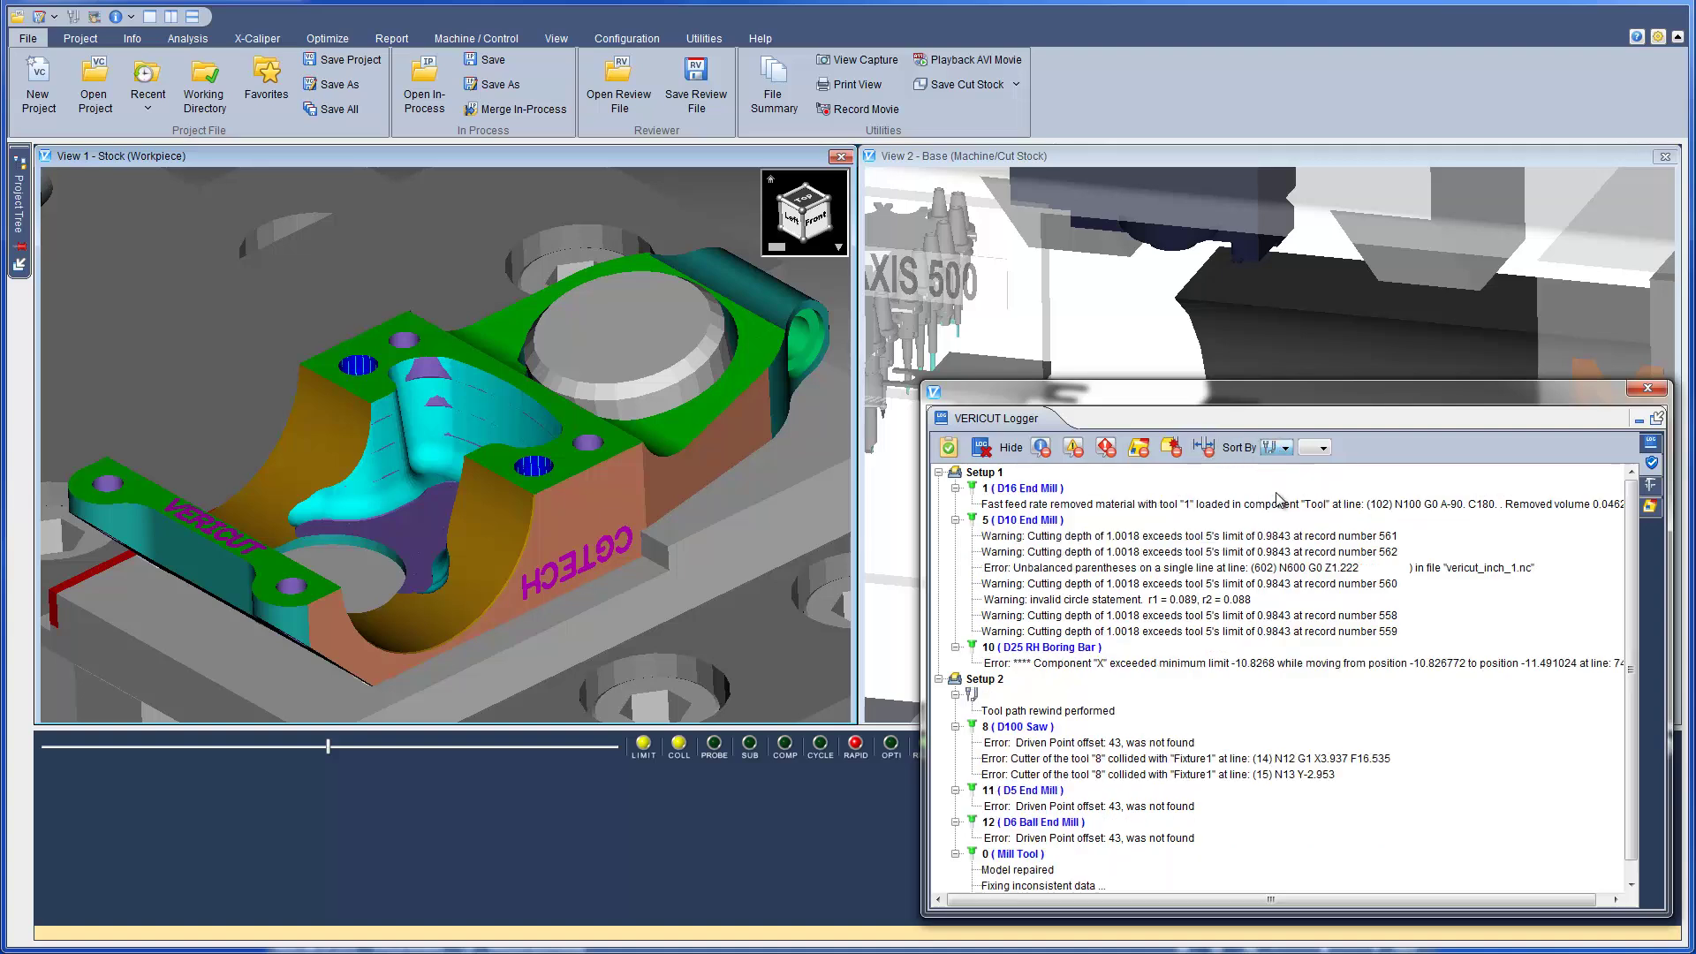
{"action": "left_click", "coordinate": [1323, 448]}
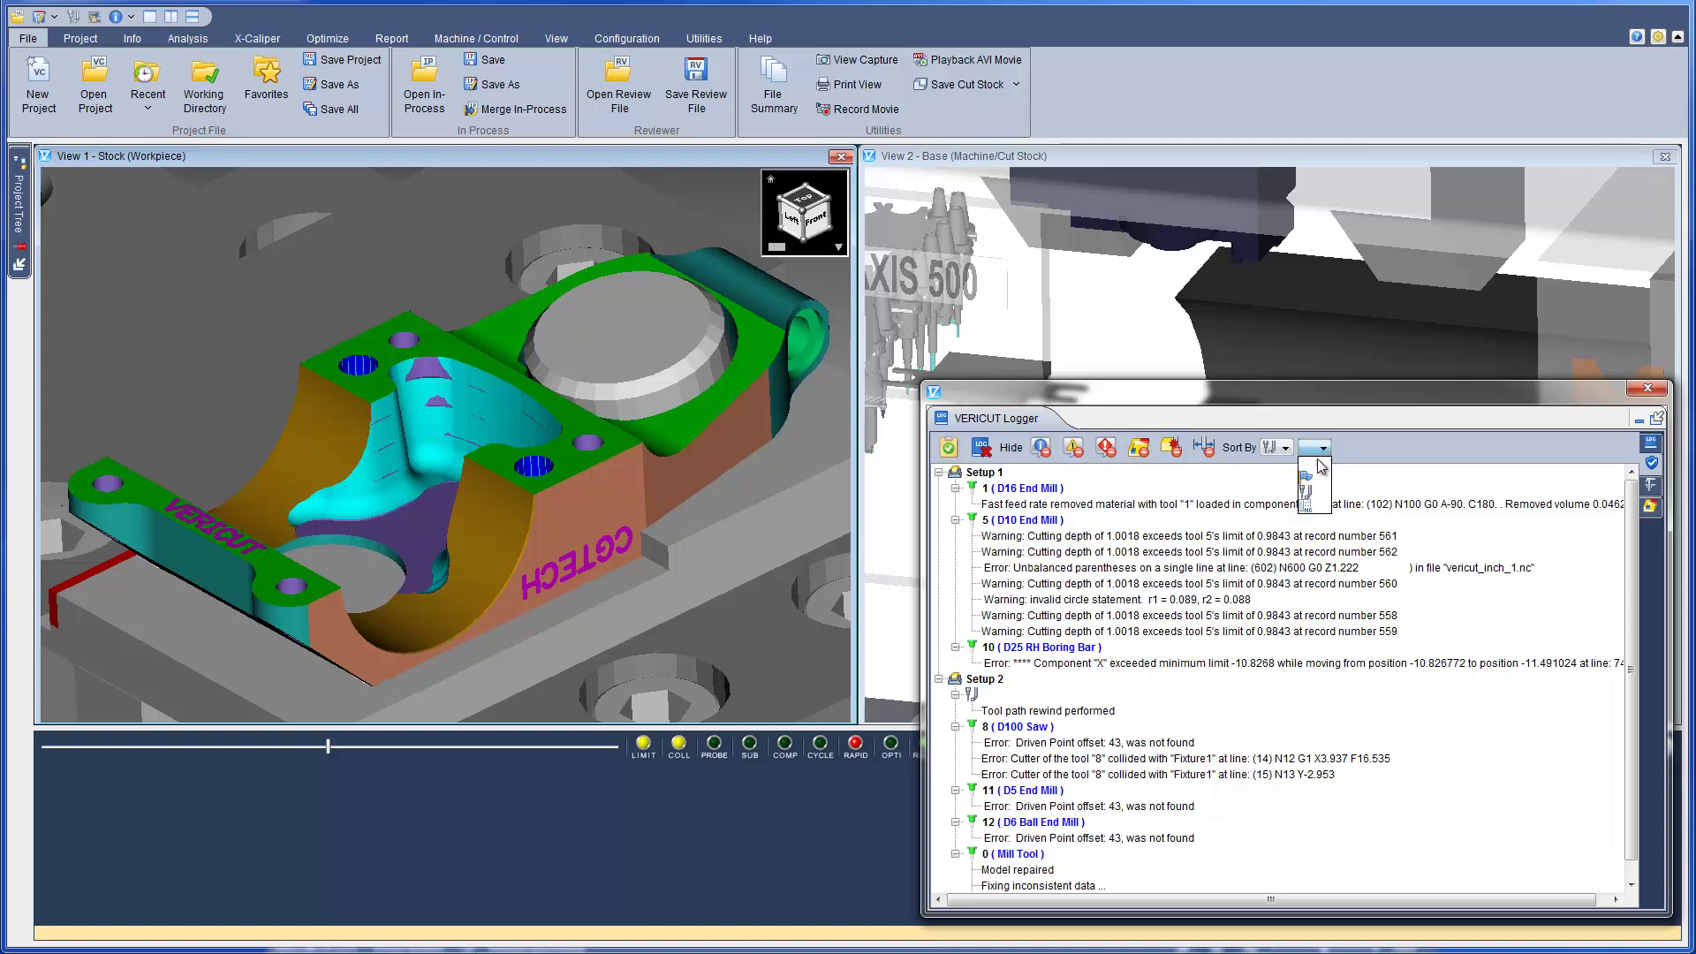
{"action": "left_click", "coordinate": [1313, 478]}
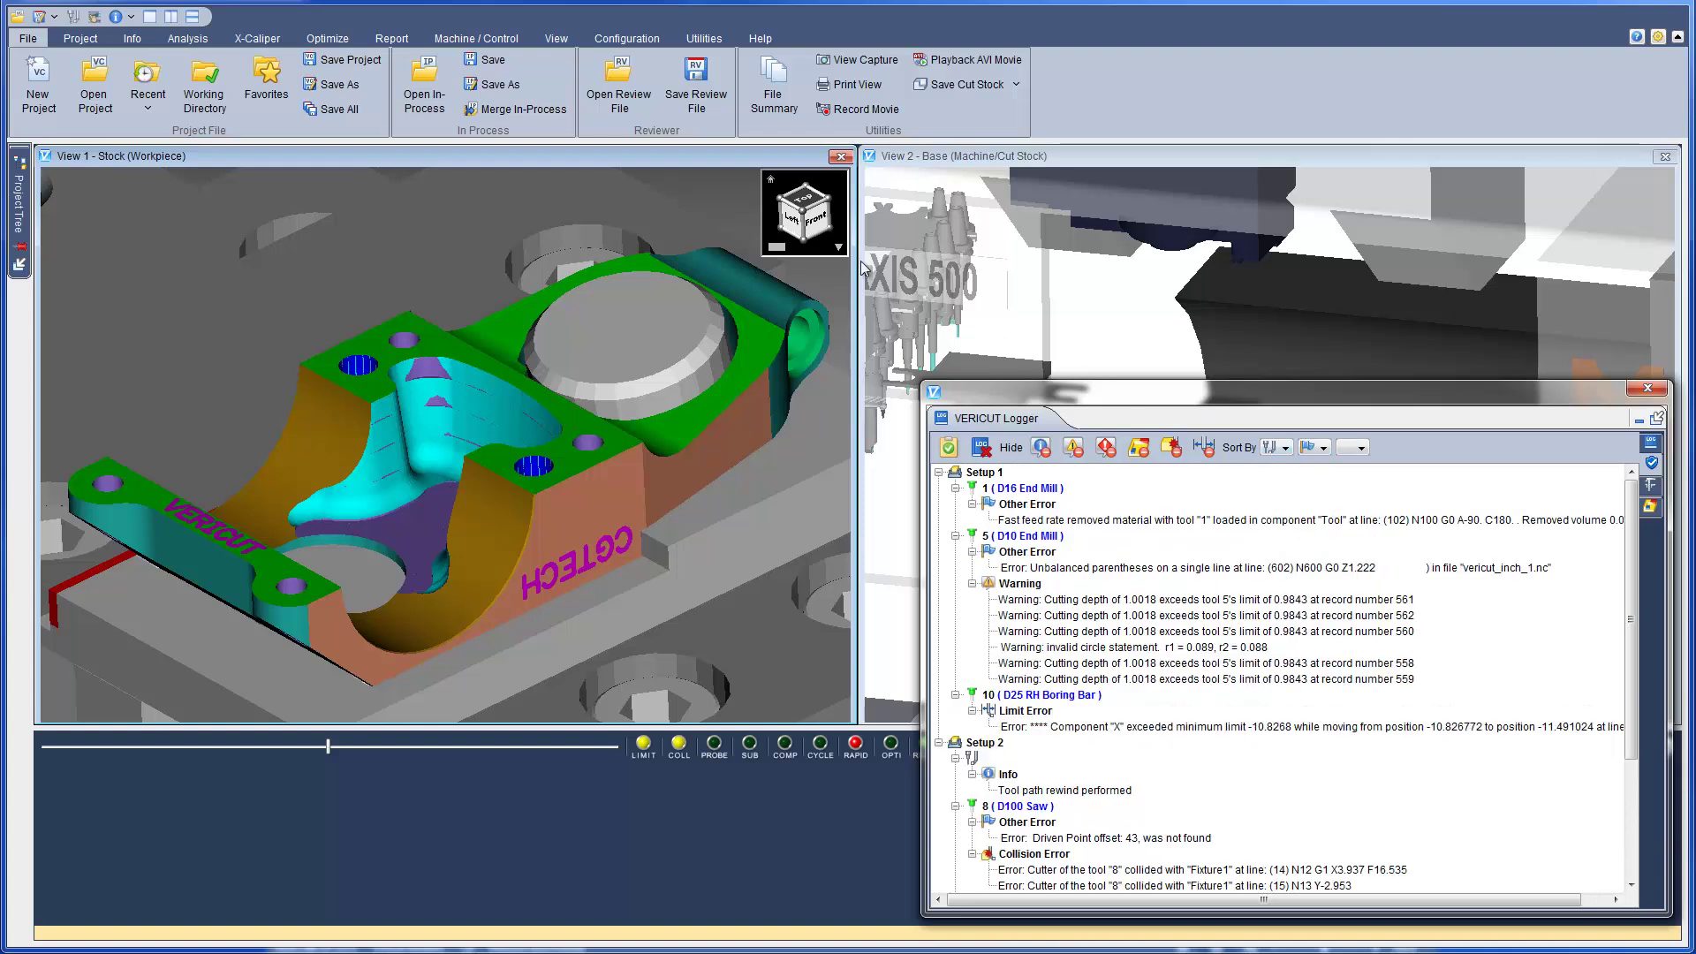
Pick a hole with X-Caliper Feature / History to report its 0.1575-diameter cylinder
{"action": "left_click", "coordinate": [276, 38]}
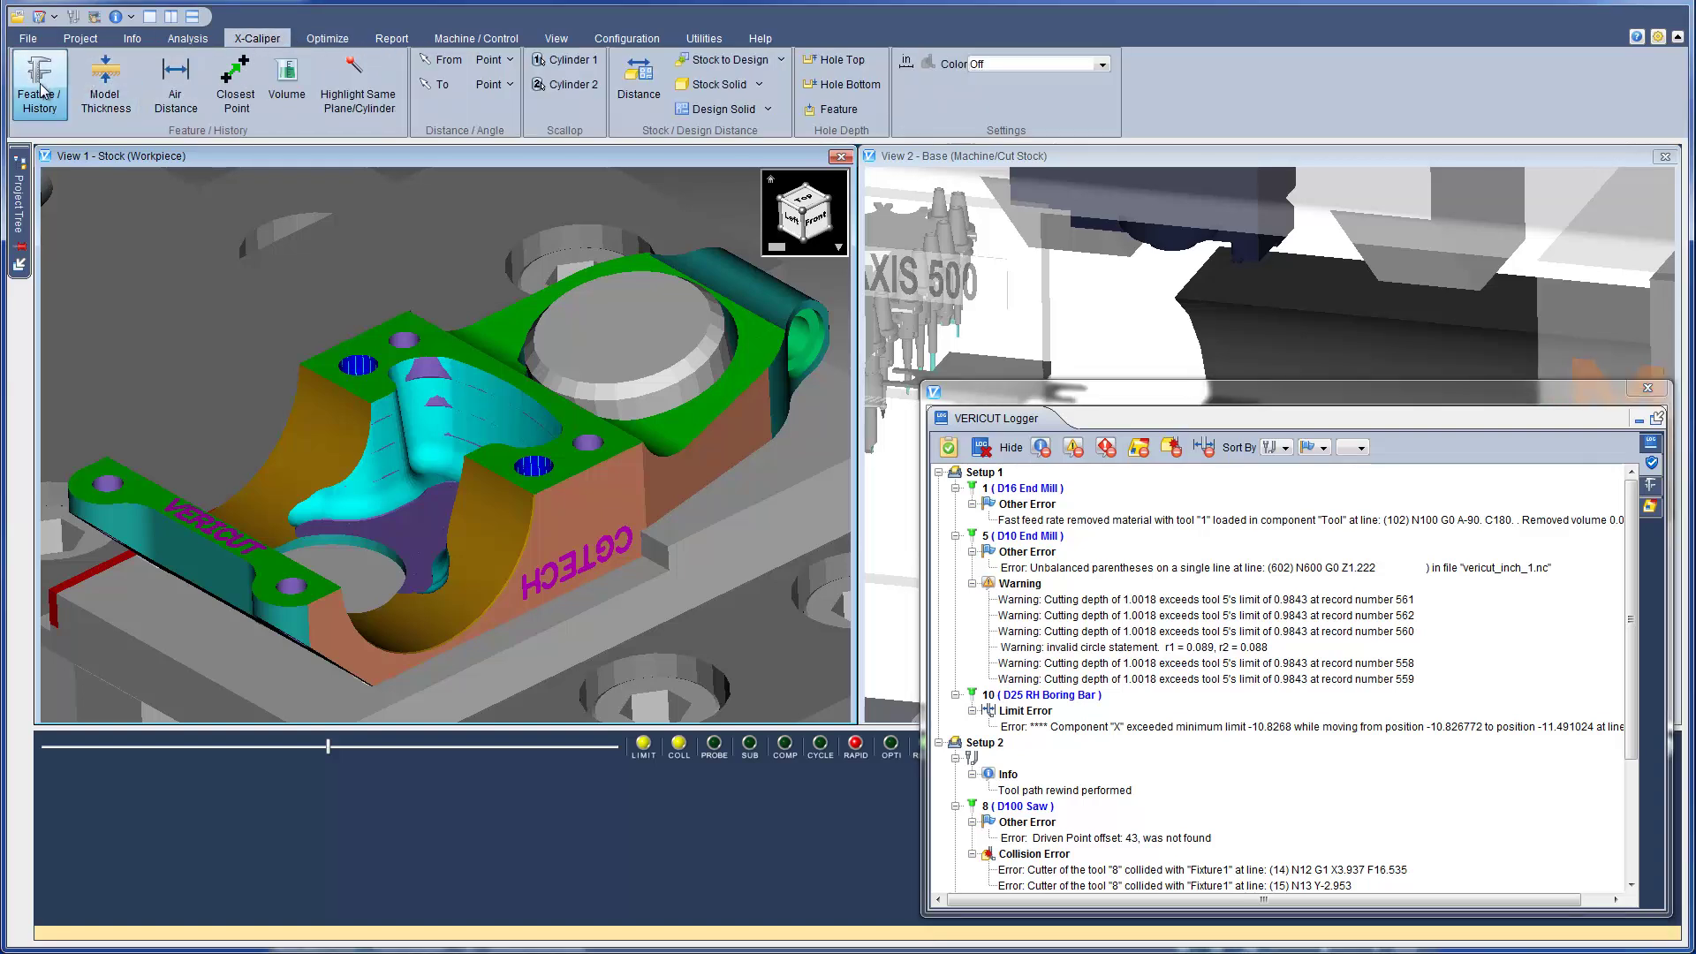
{"action": "left_click", "coordinate": [40, 89]}
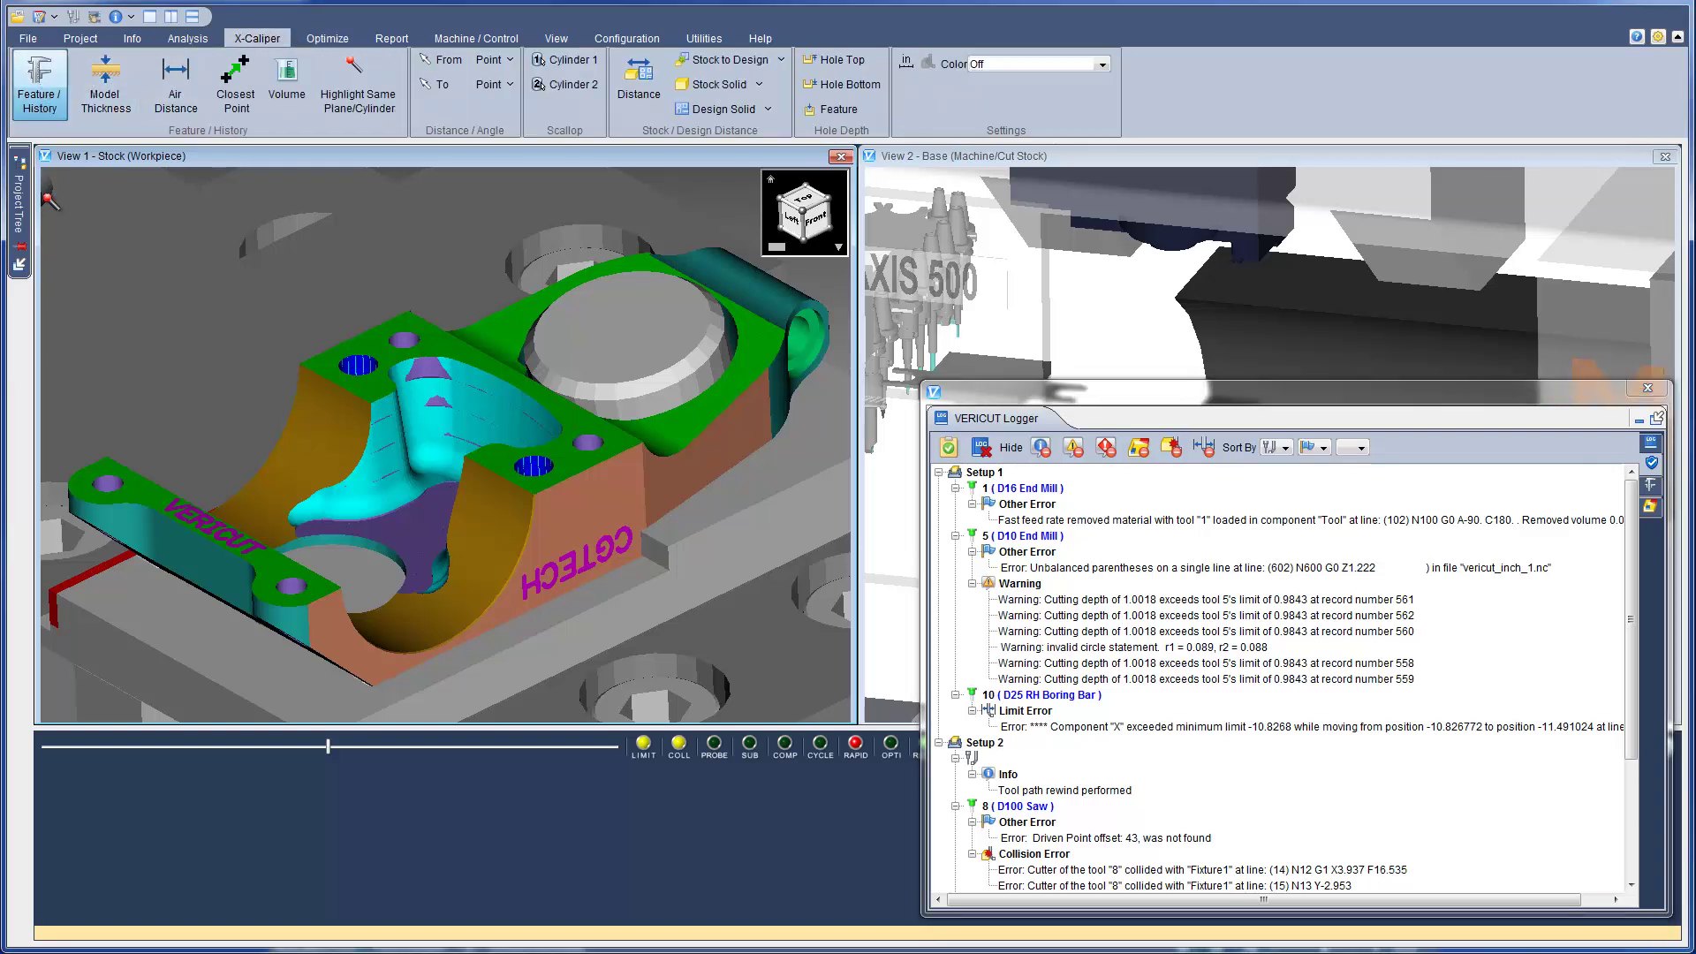
{"action": "left_click", "coordinate": [109, 492]}
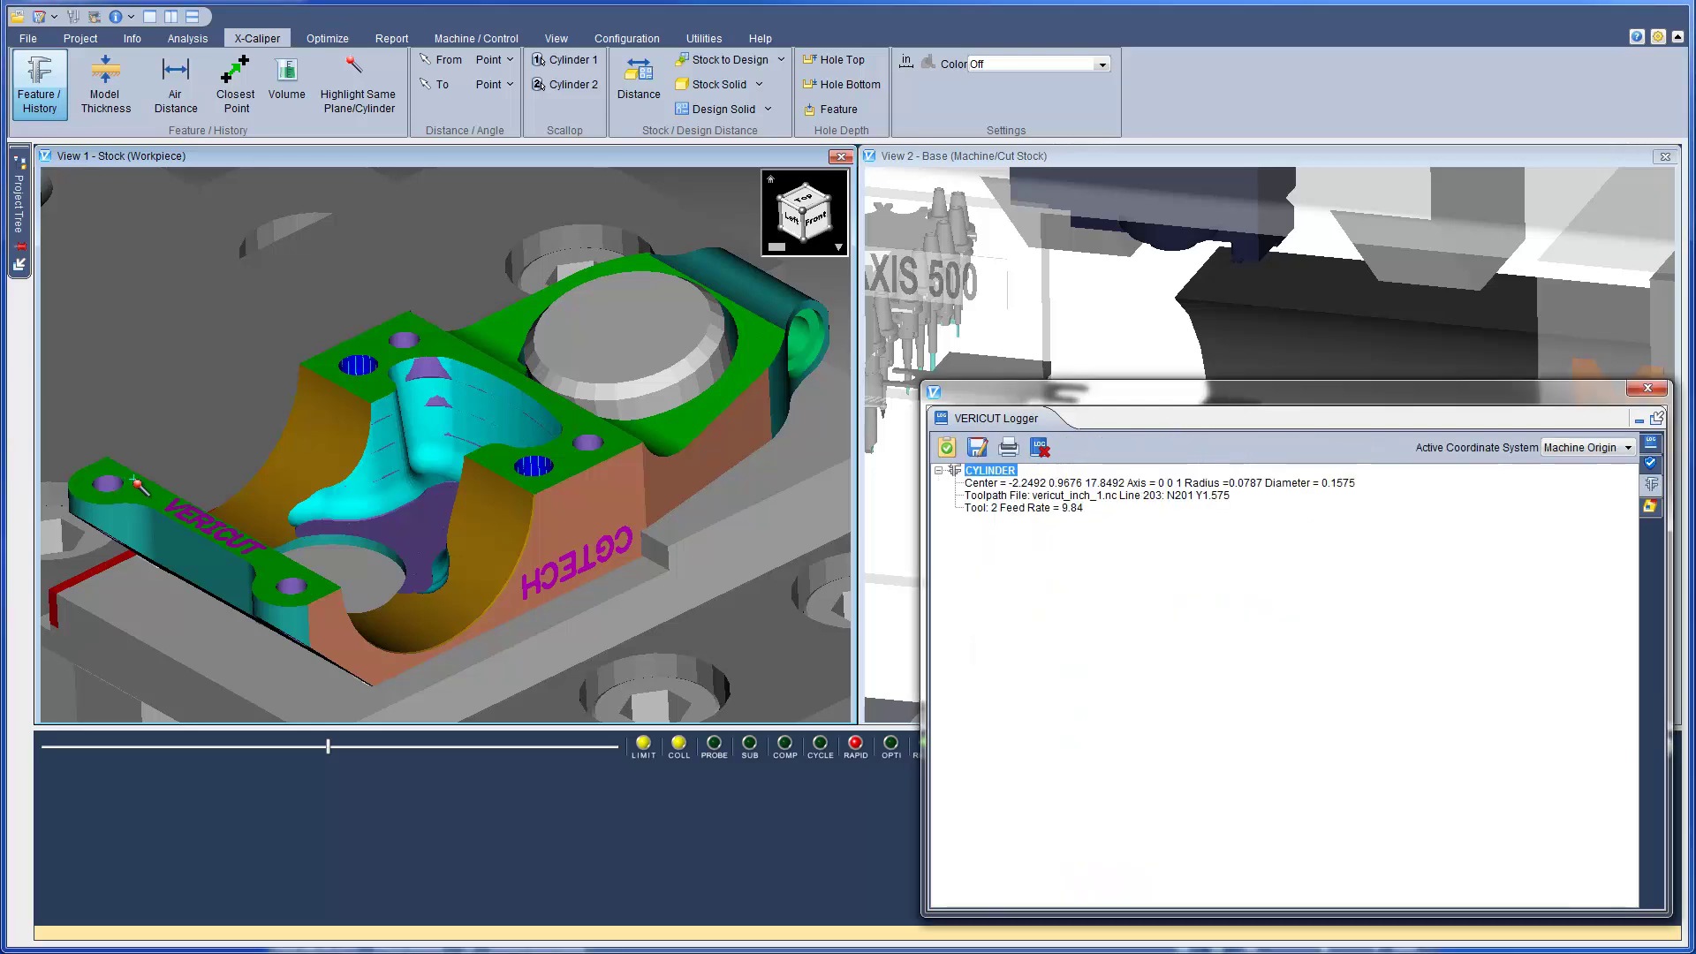
Open the AUTO-DIFF stock-versus-design comparison settings from the Analysis tools
{"action": "left_click", "coordinate": [129, 66]}
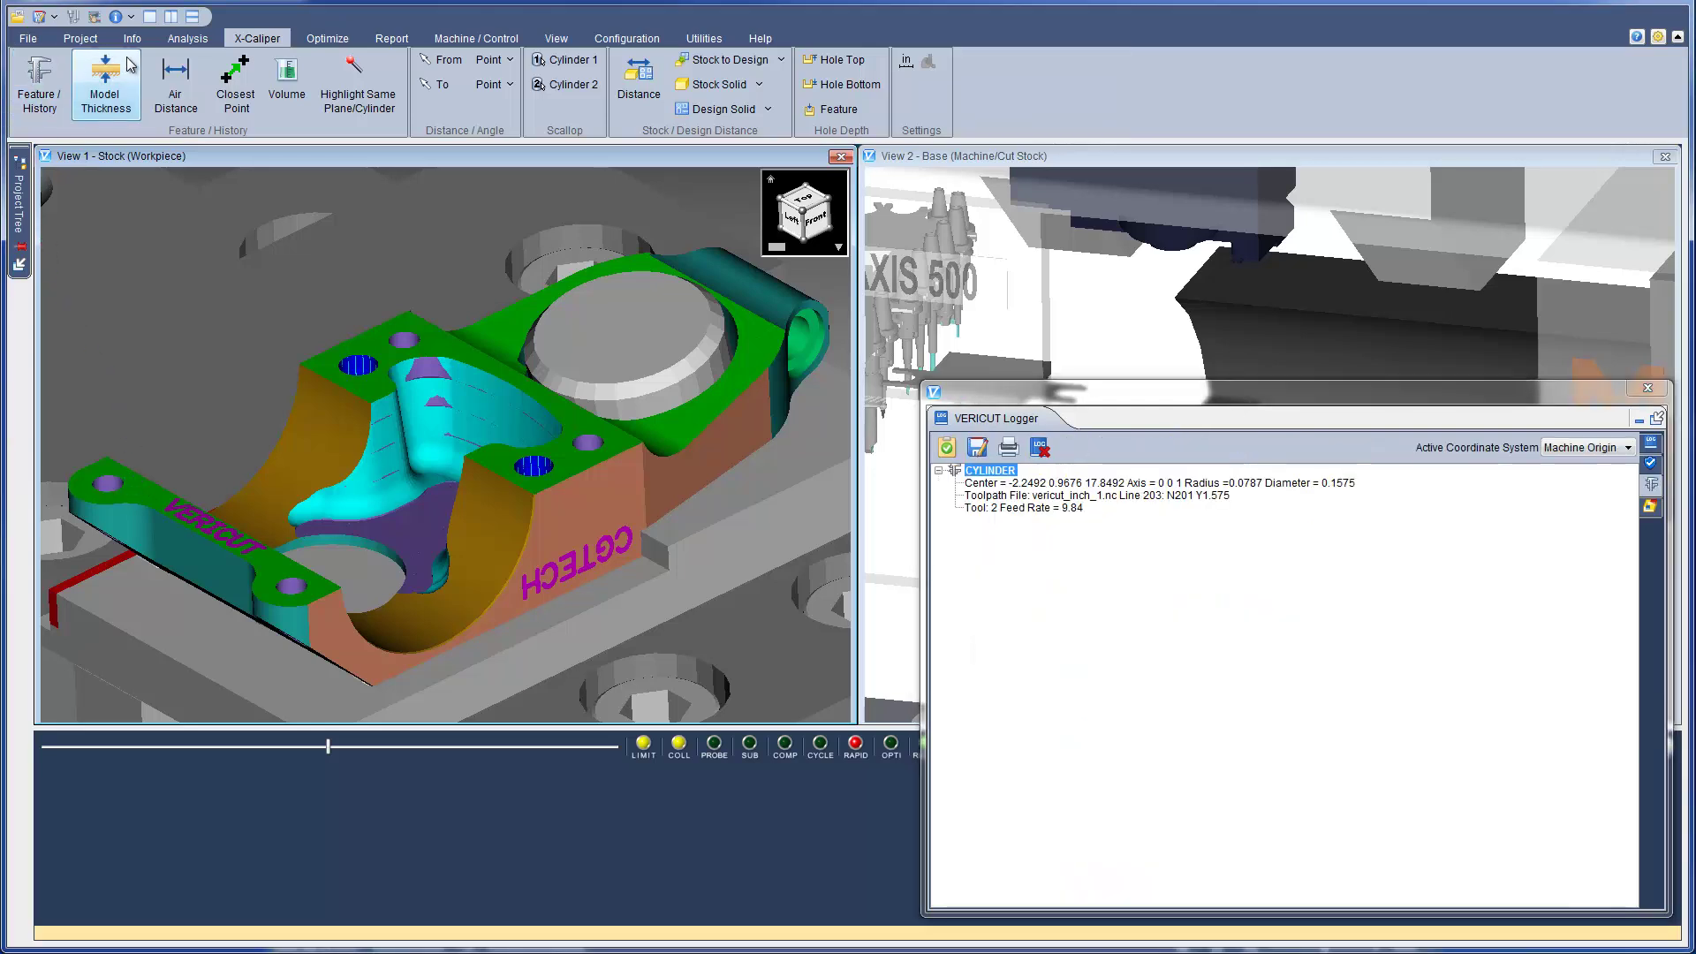
{"action": "left_click", "coordinate": [160, 39]}
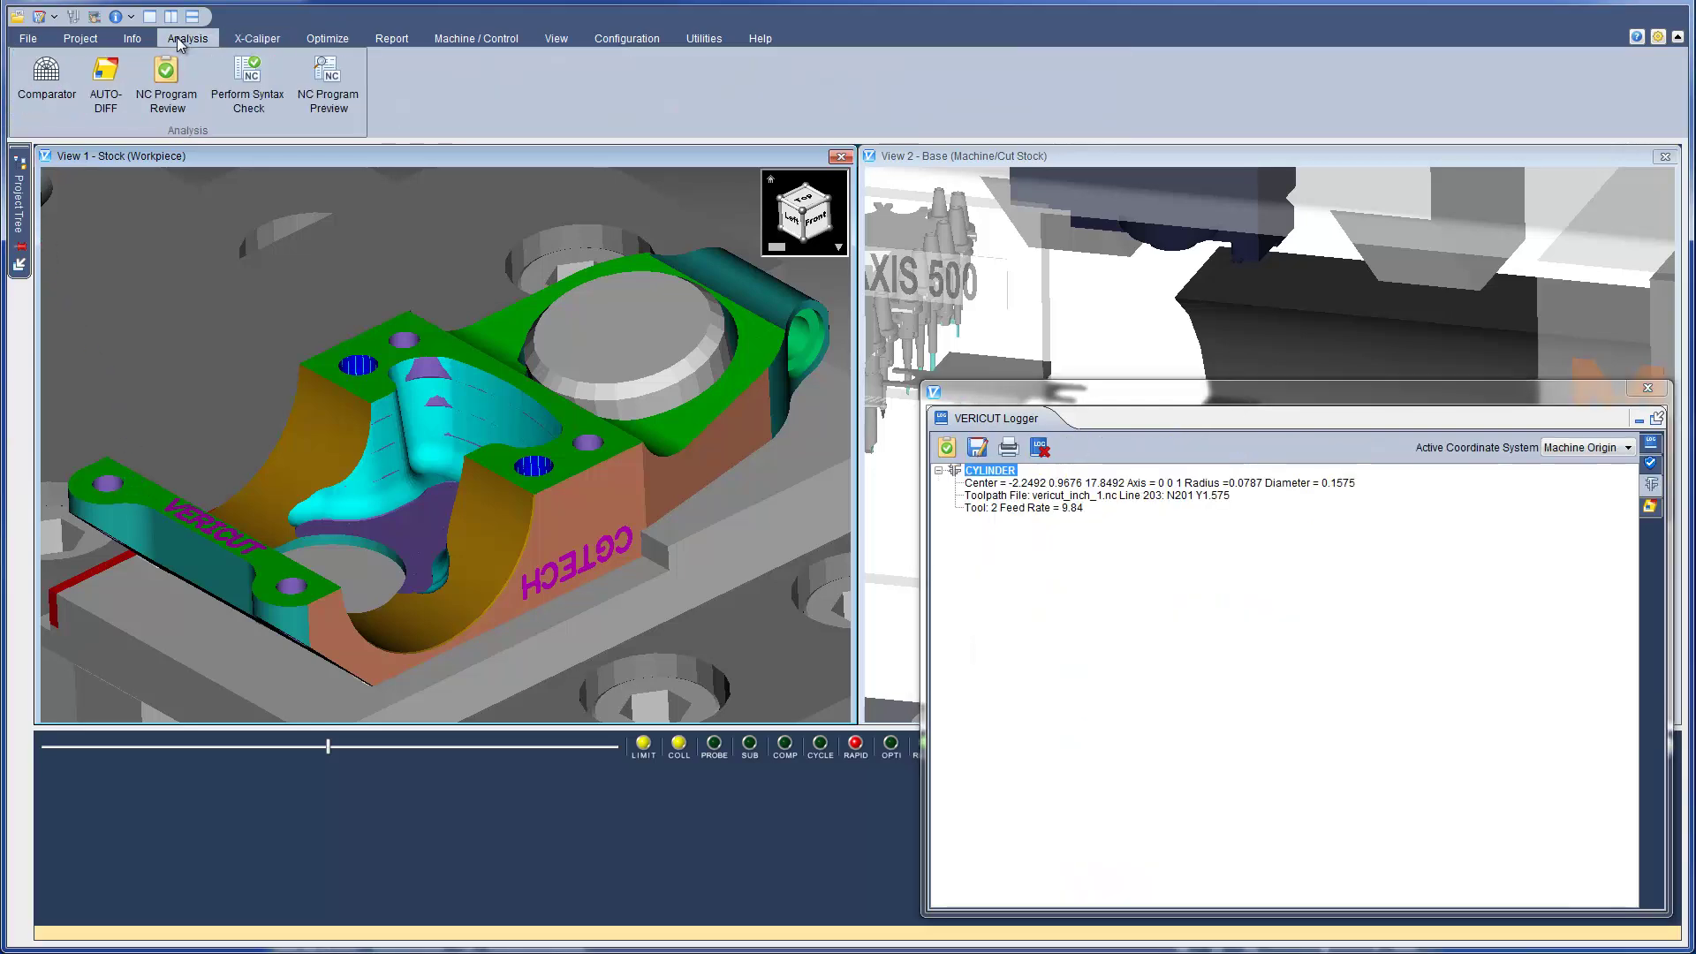
{"action": "left_click", "coordinate": [107, 80]}
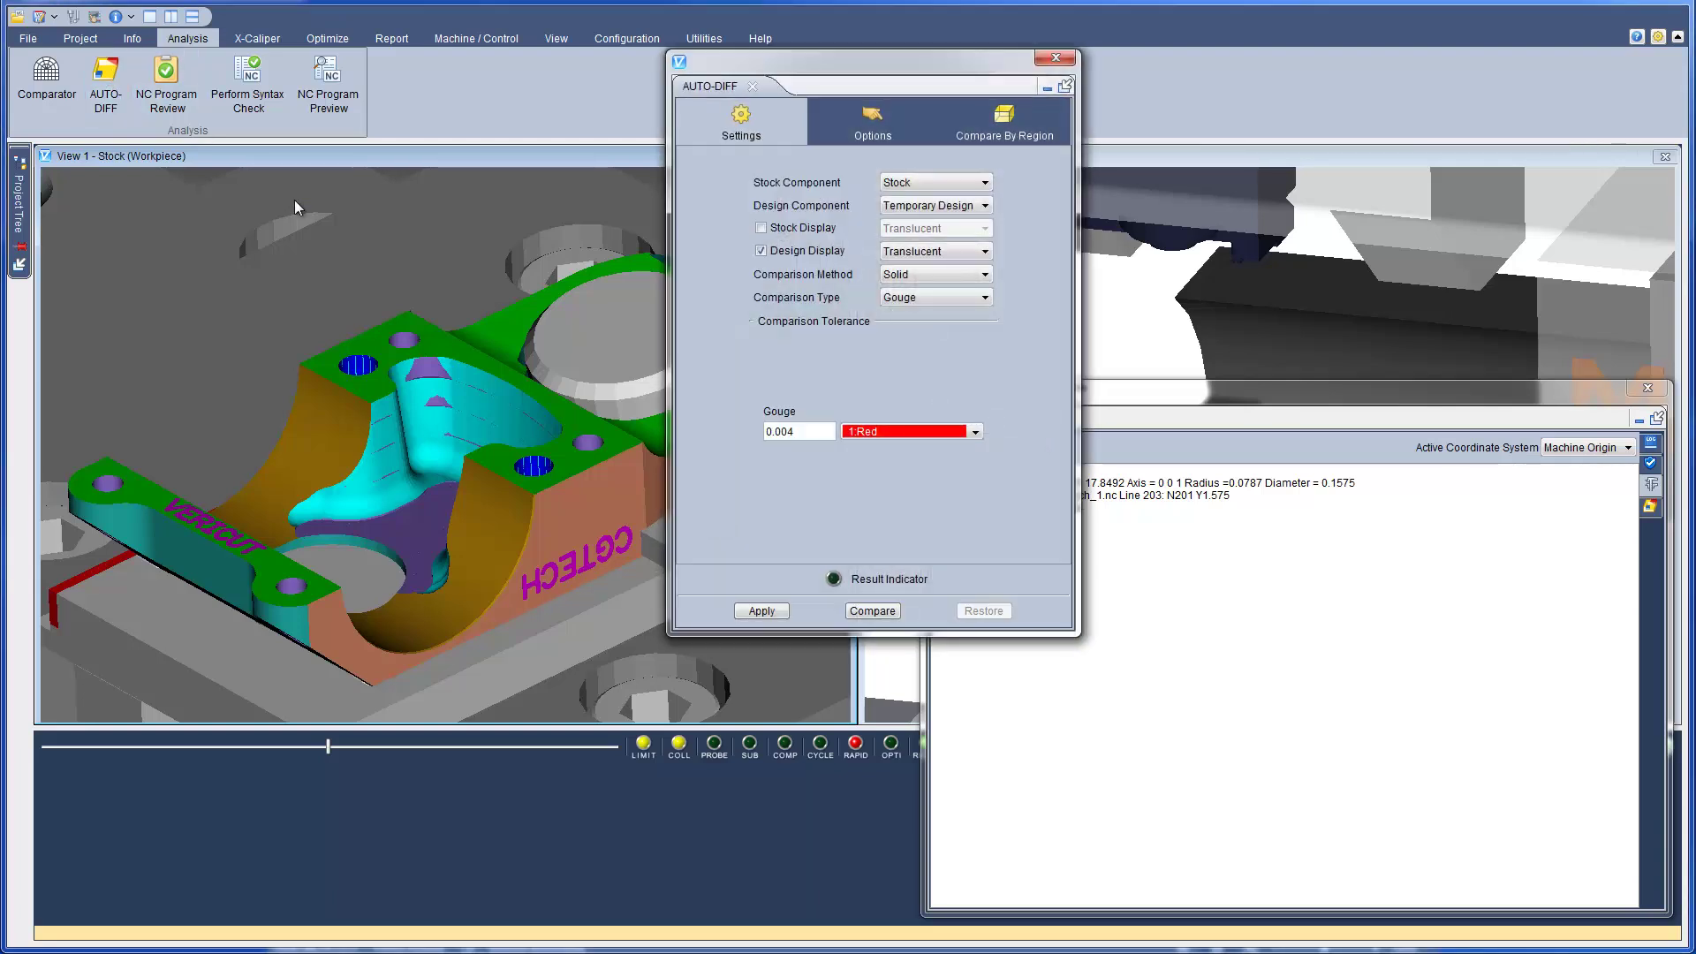
Run the AUTO-DIFF Compare to flag gouges and list them in the log
{"action": "left_click", "coordinate": [862, 611]}
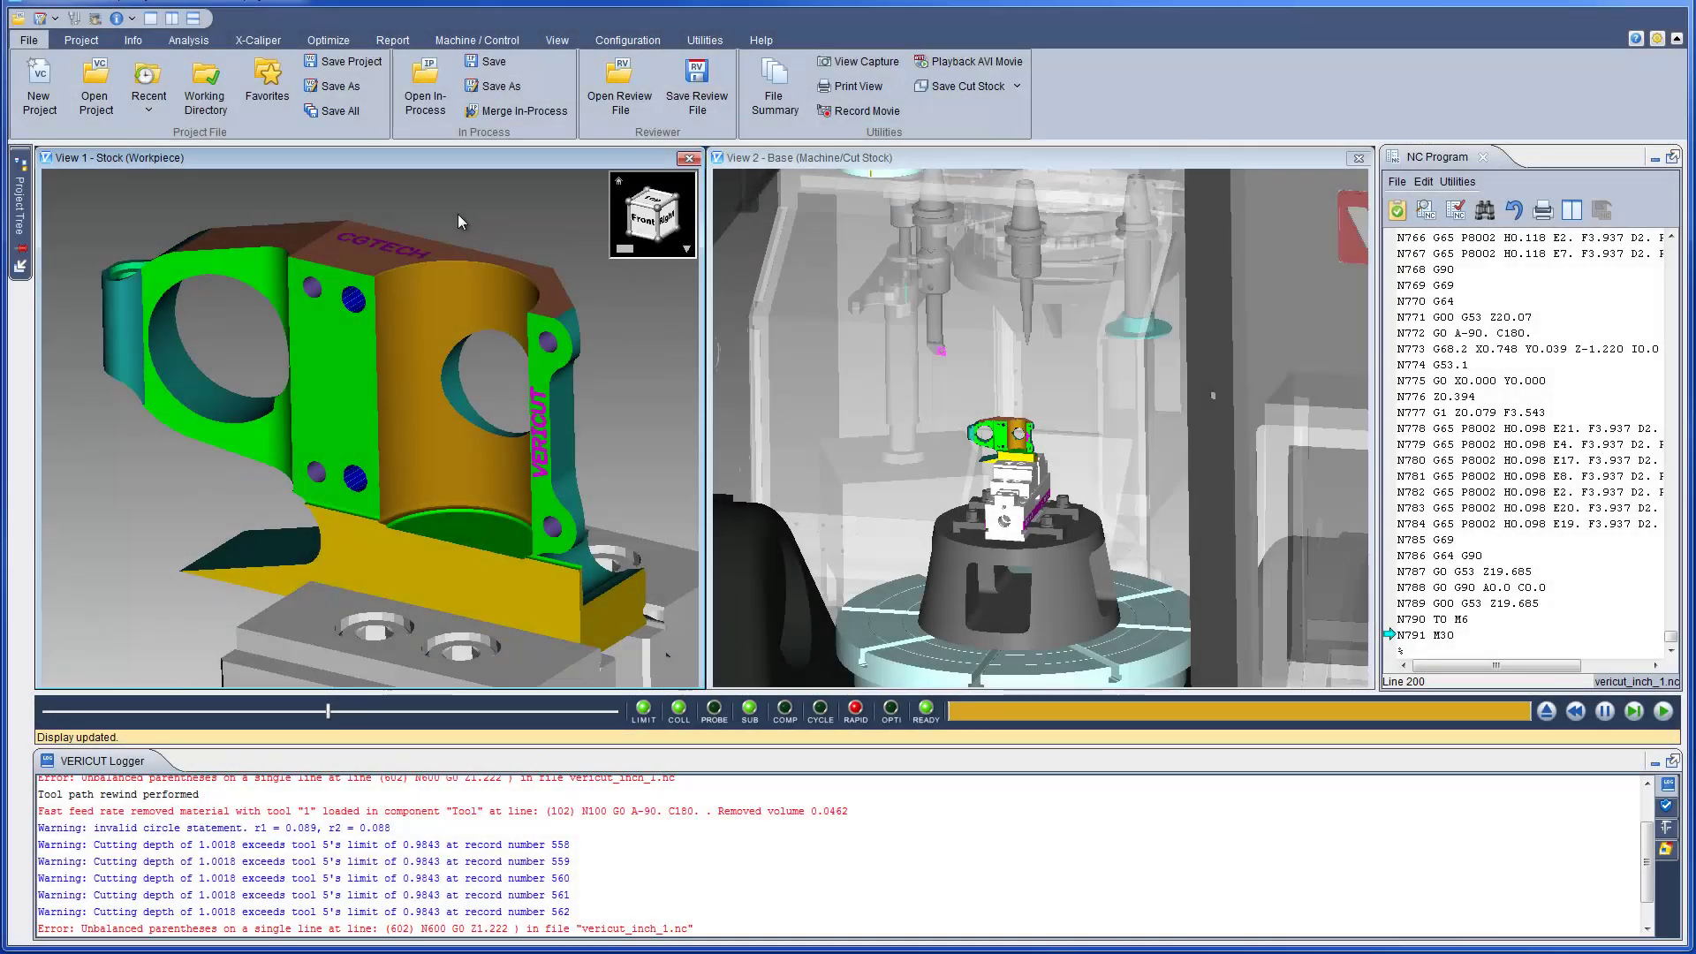
Measure Model Thickness at the green face (0.672) and list the Active Coordinate System options
{"action": "left_click", "coordinate": [258, 41]}
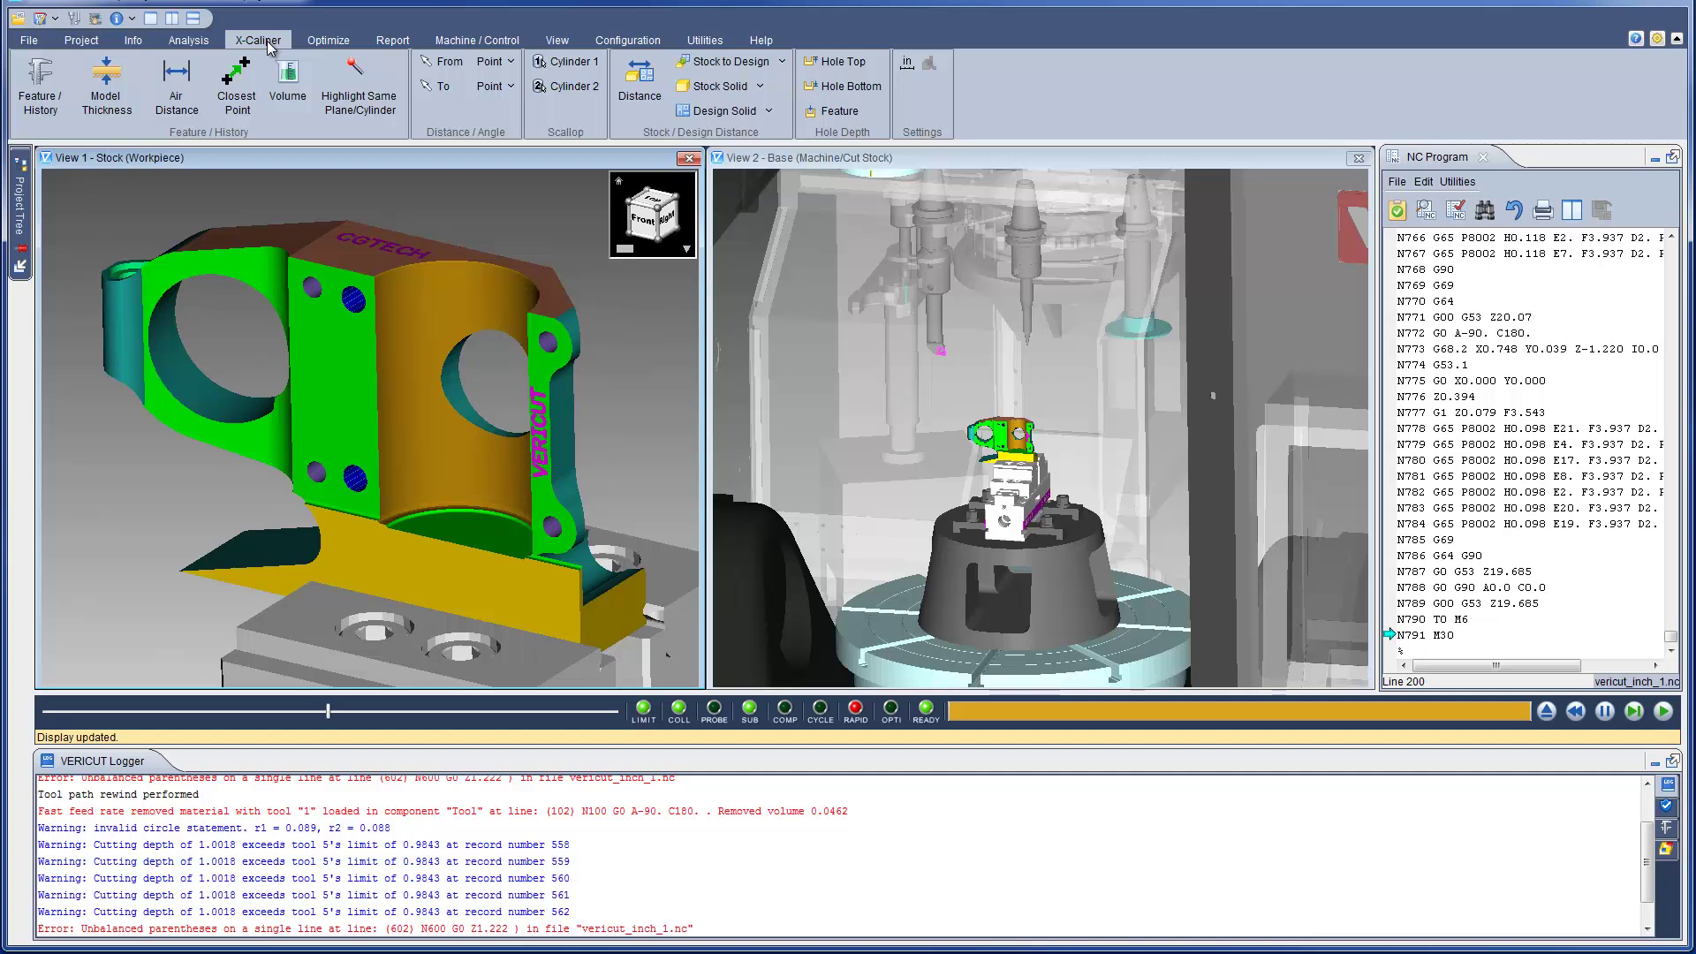
{"action": "left_click", "coordinate": [107, 83]}
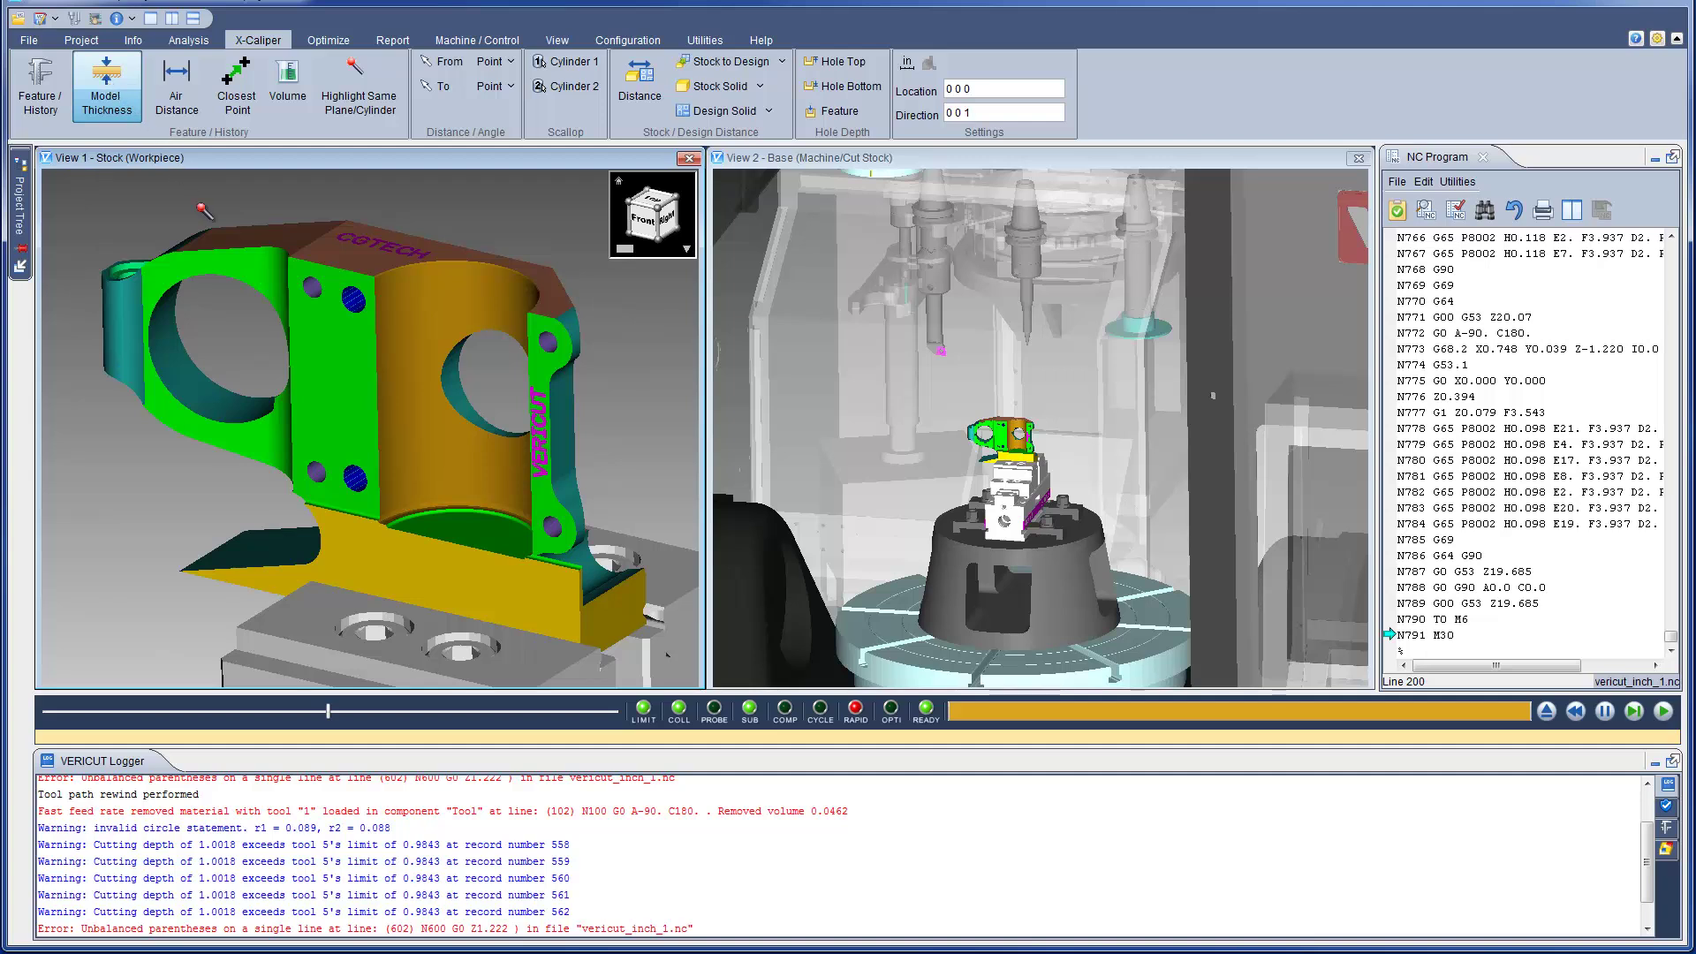
{"action": "left_click", "coordinate": [340, 379]}
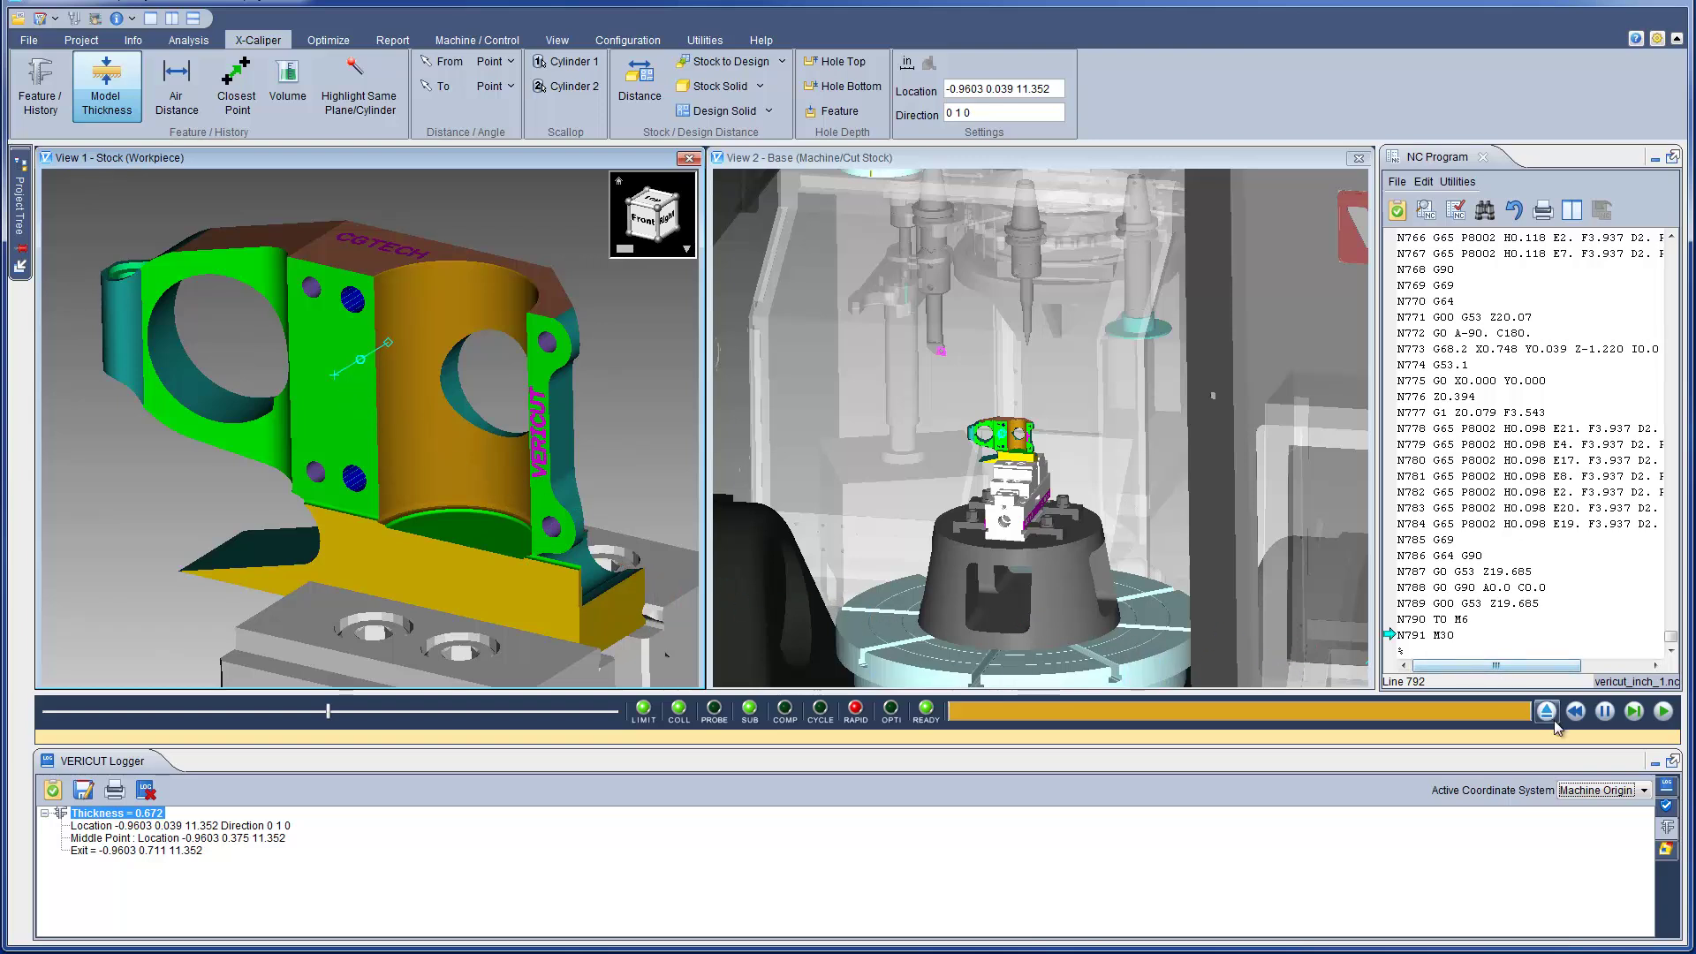
{"action": "left_click", "coordinate": [1645, 790]}
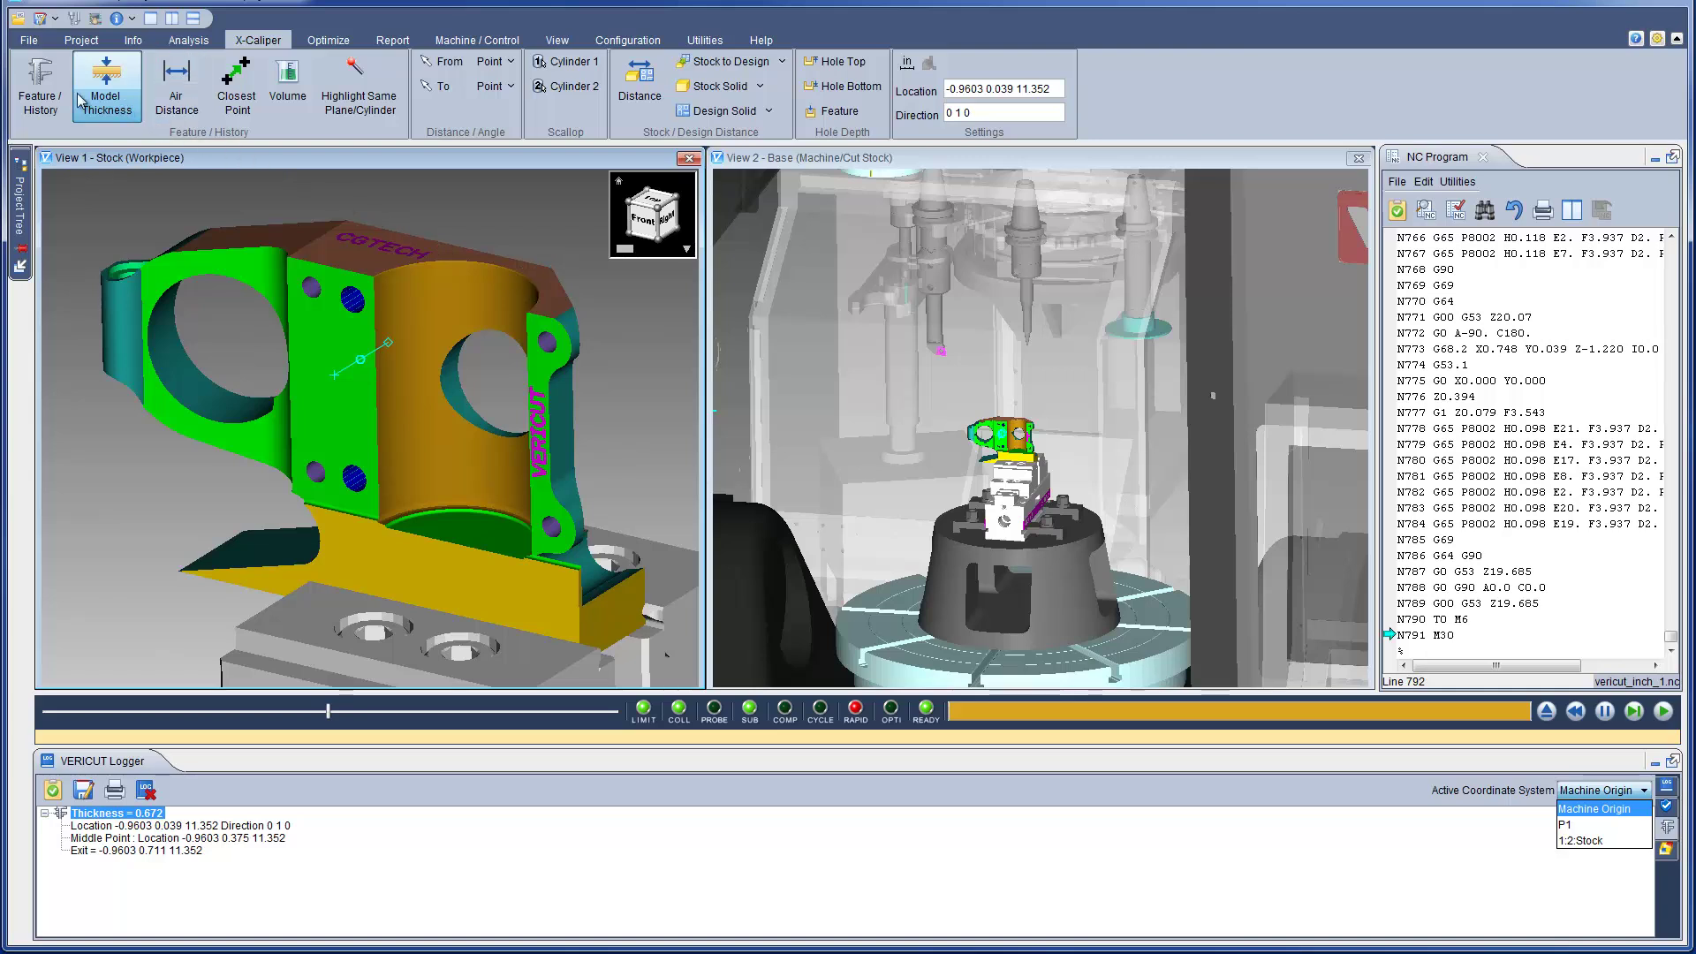
Pick a hole for its feature history and open its NC Program Review at line N198
{"action": "left_click", "coordinate": [35, 88]}
{"action": "left_click", "coordinate": [34, 89]}
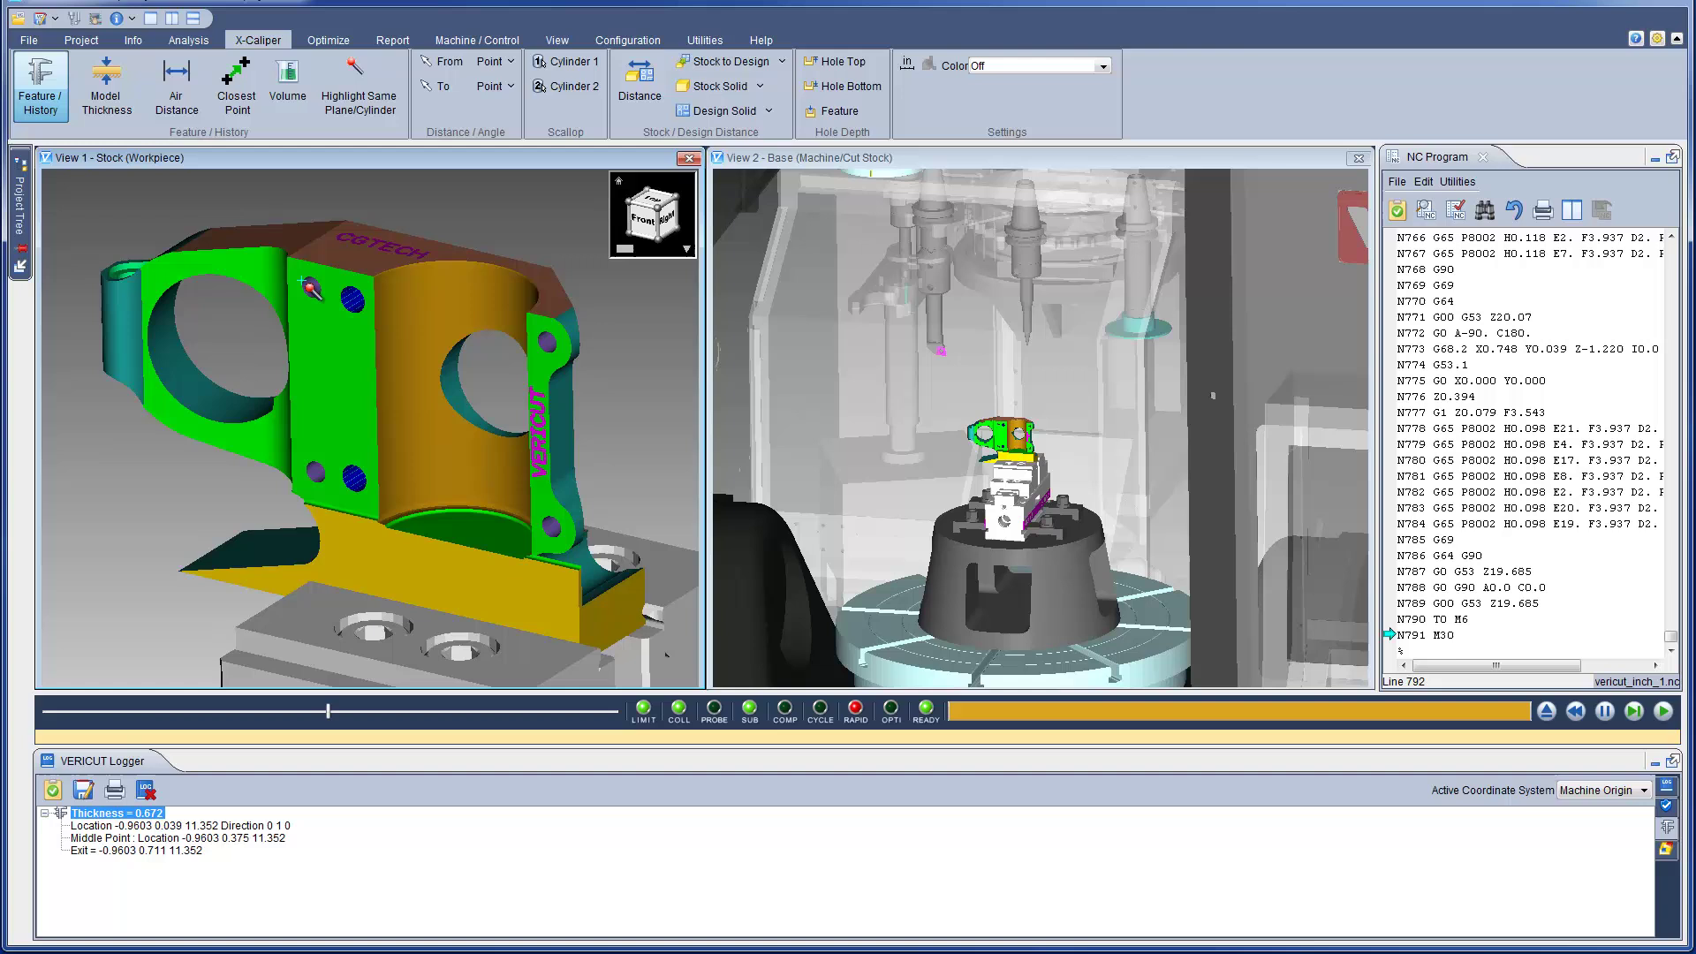
{"action": "left_click", "coordinate": [314, 291]}
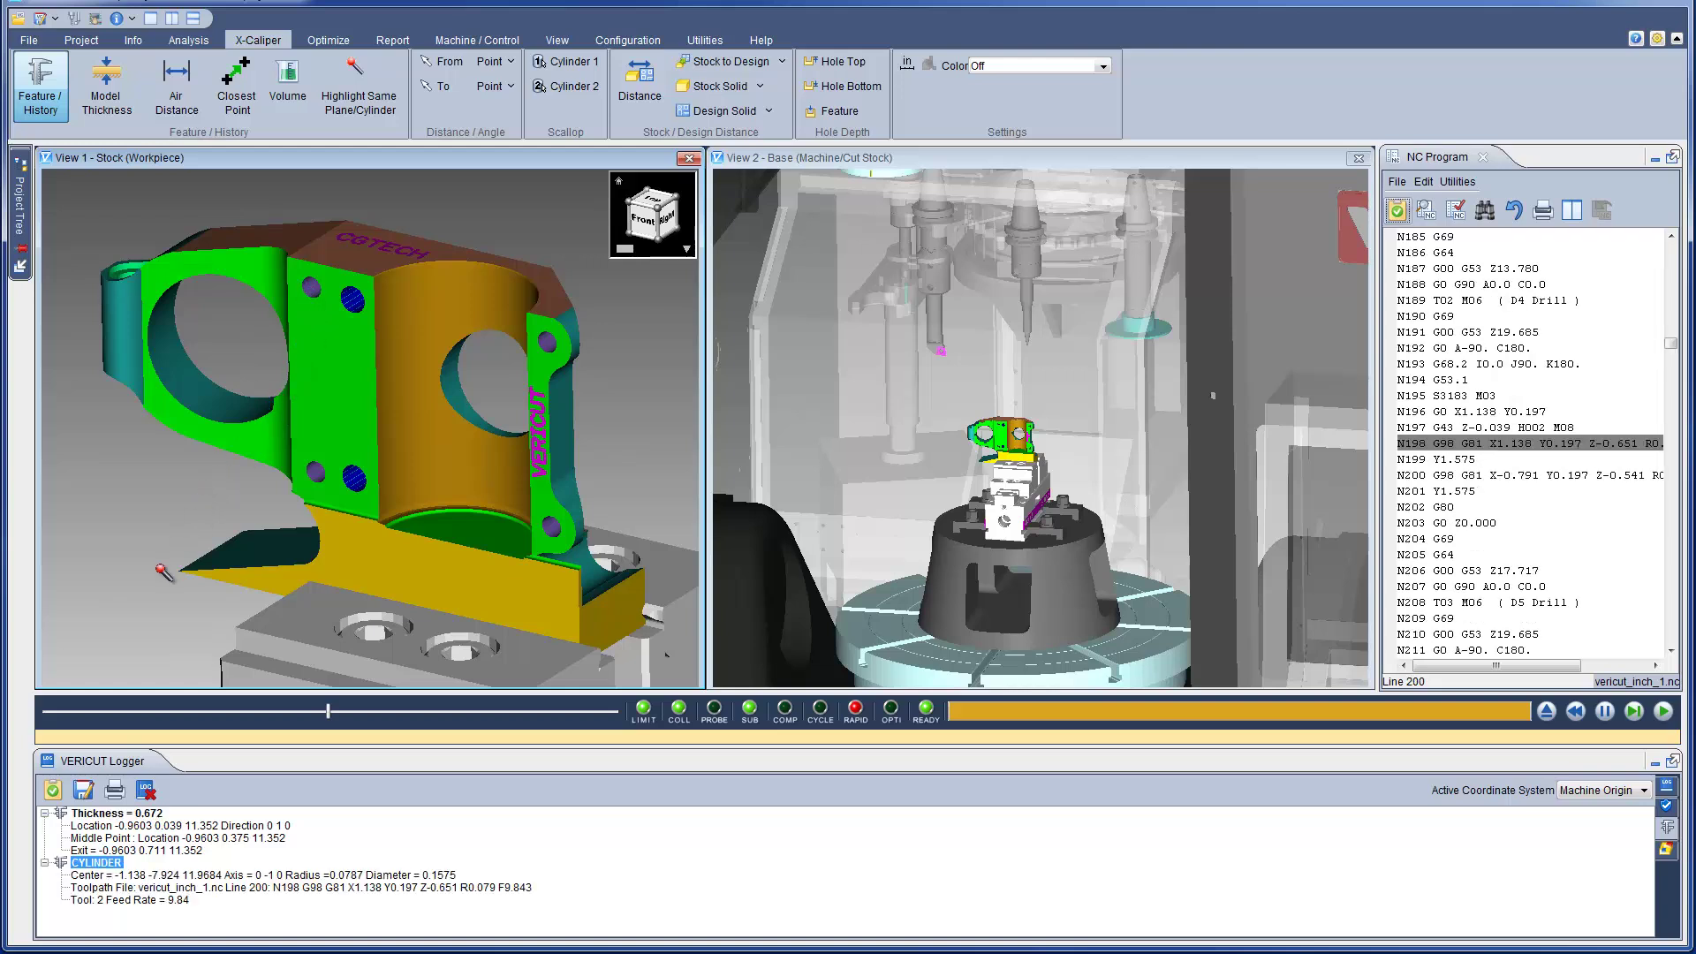
{"action": "left_click", "coordinate": [53, 789]}
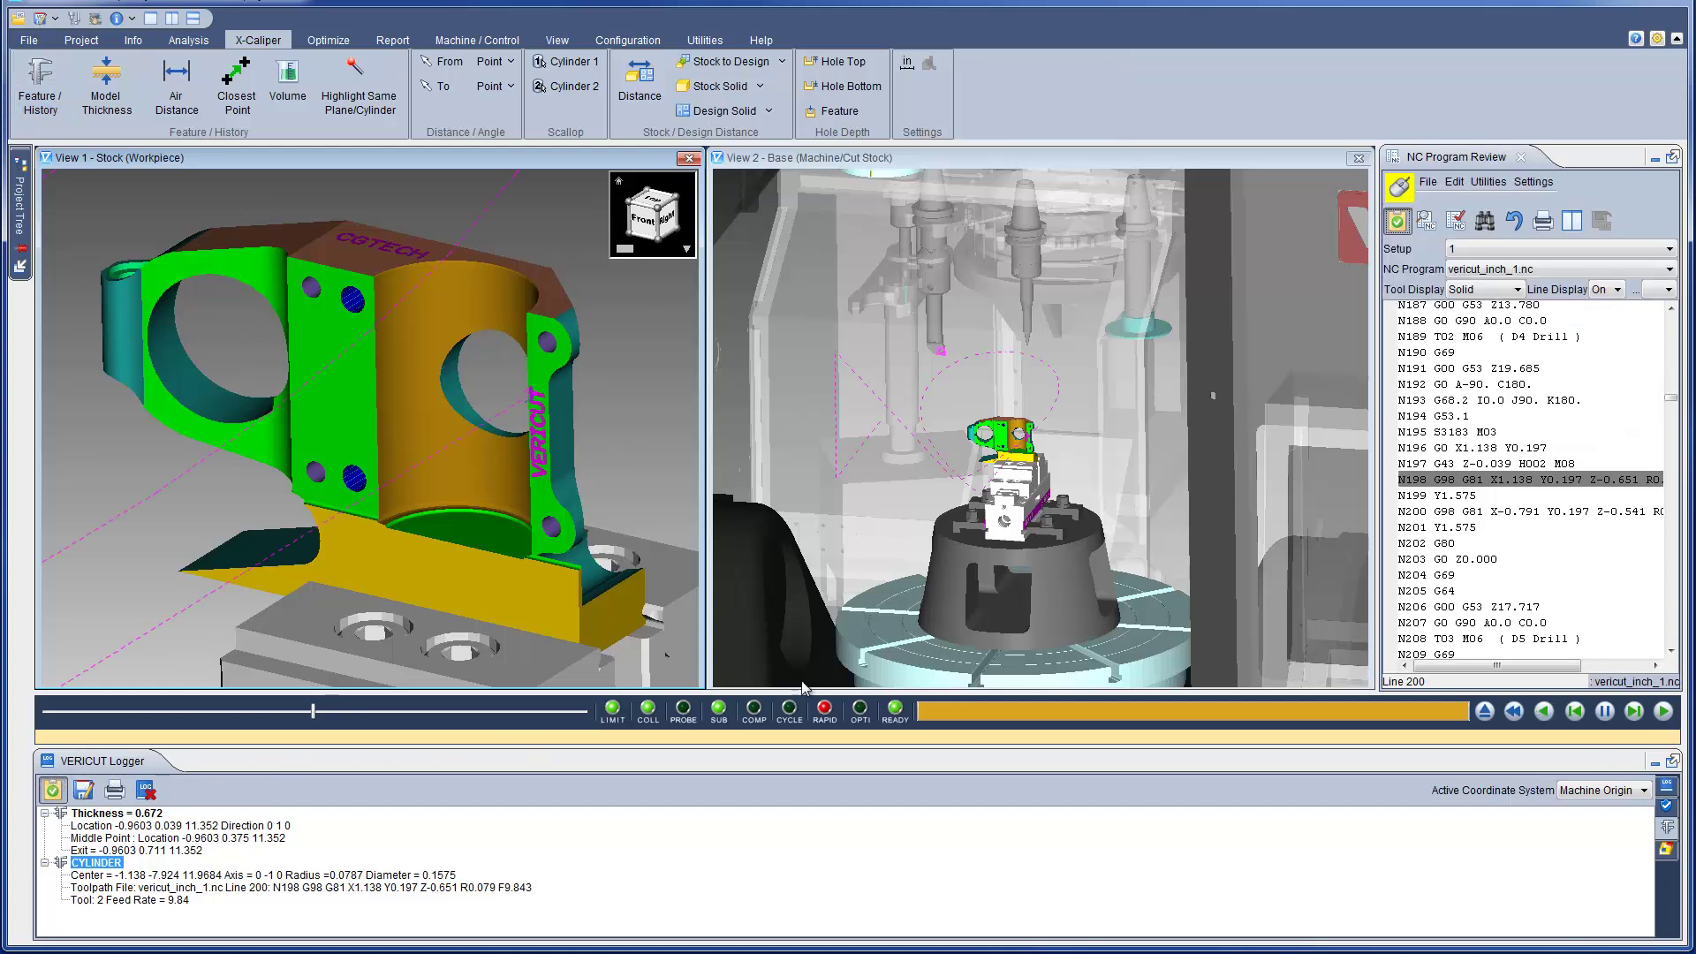
Make N198 the current line and step through the drilling blocks to N200 and N201
{"action": "right_click", "coordinate": [1456, 482]}
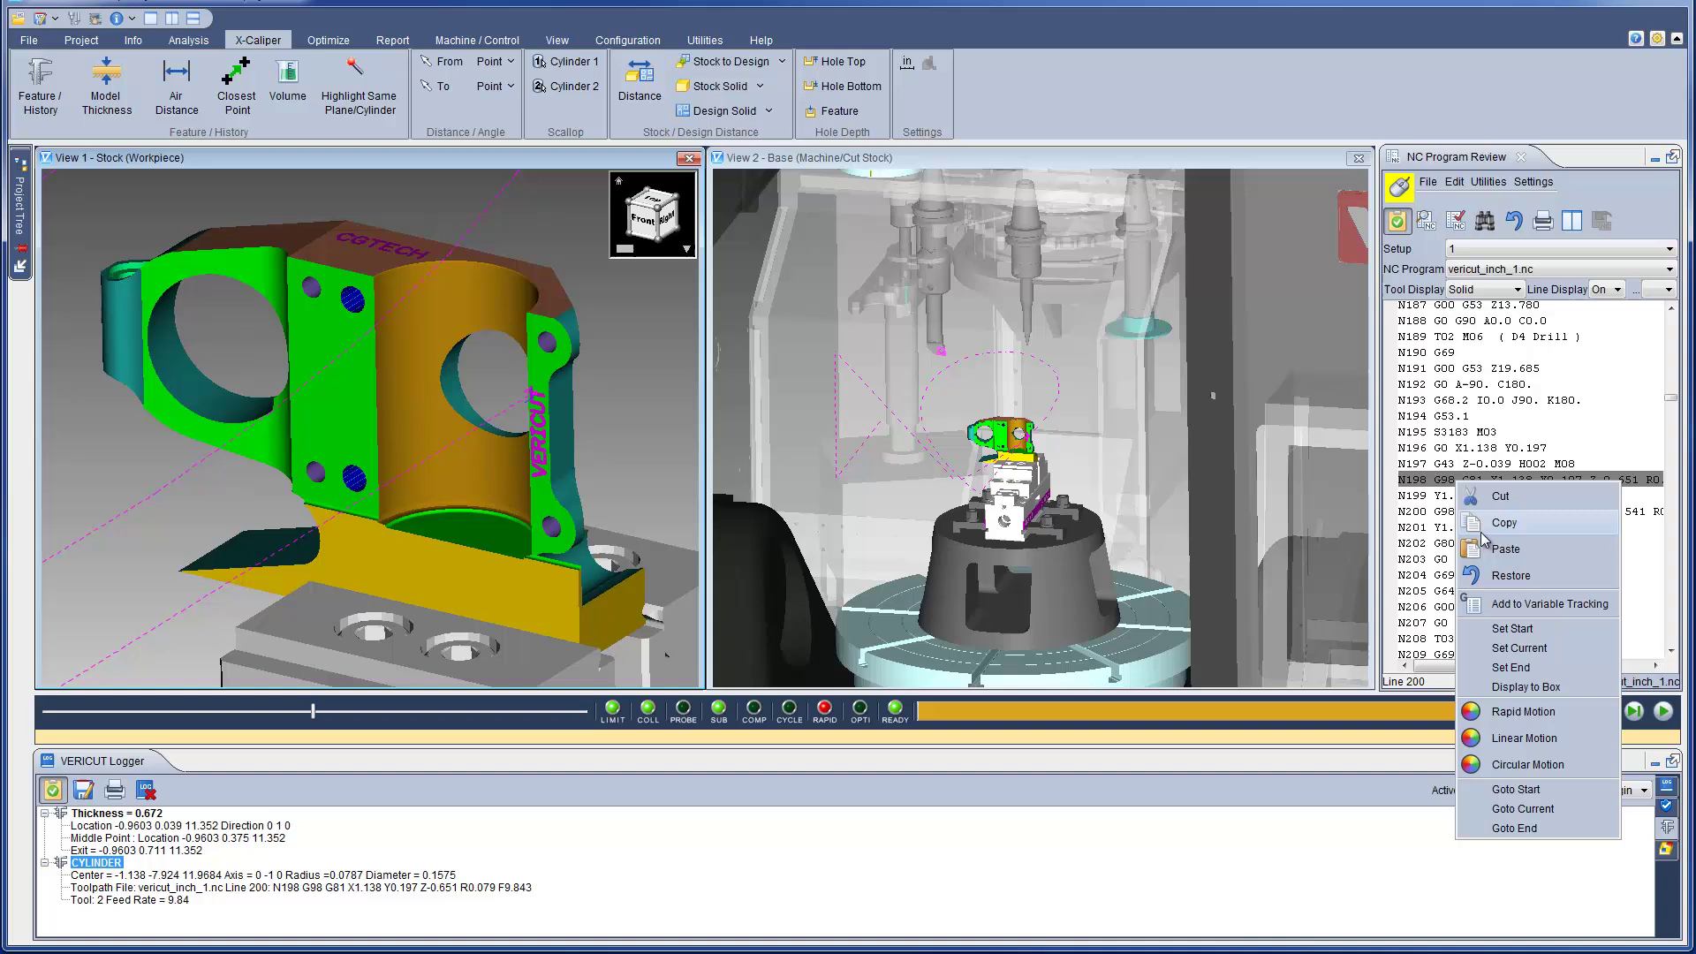
{"action": "left_click", "coordinate": [1531, 651]}
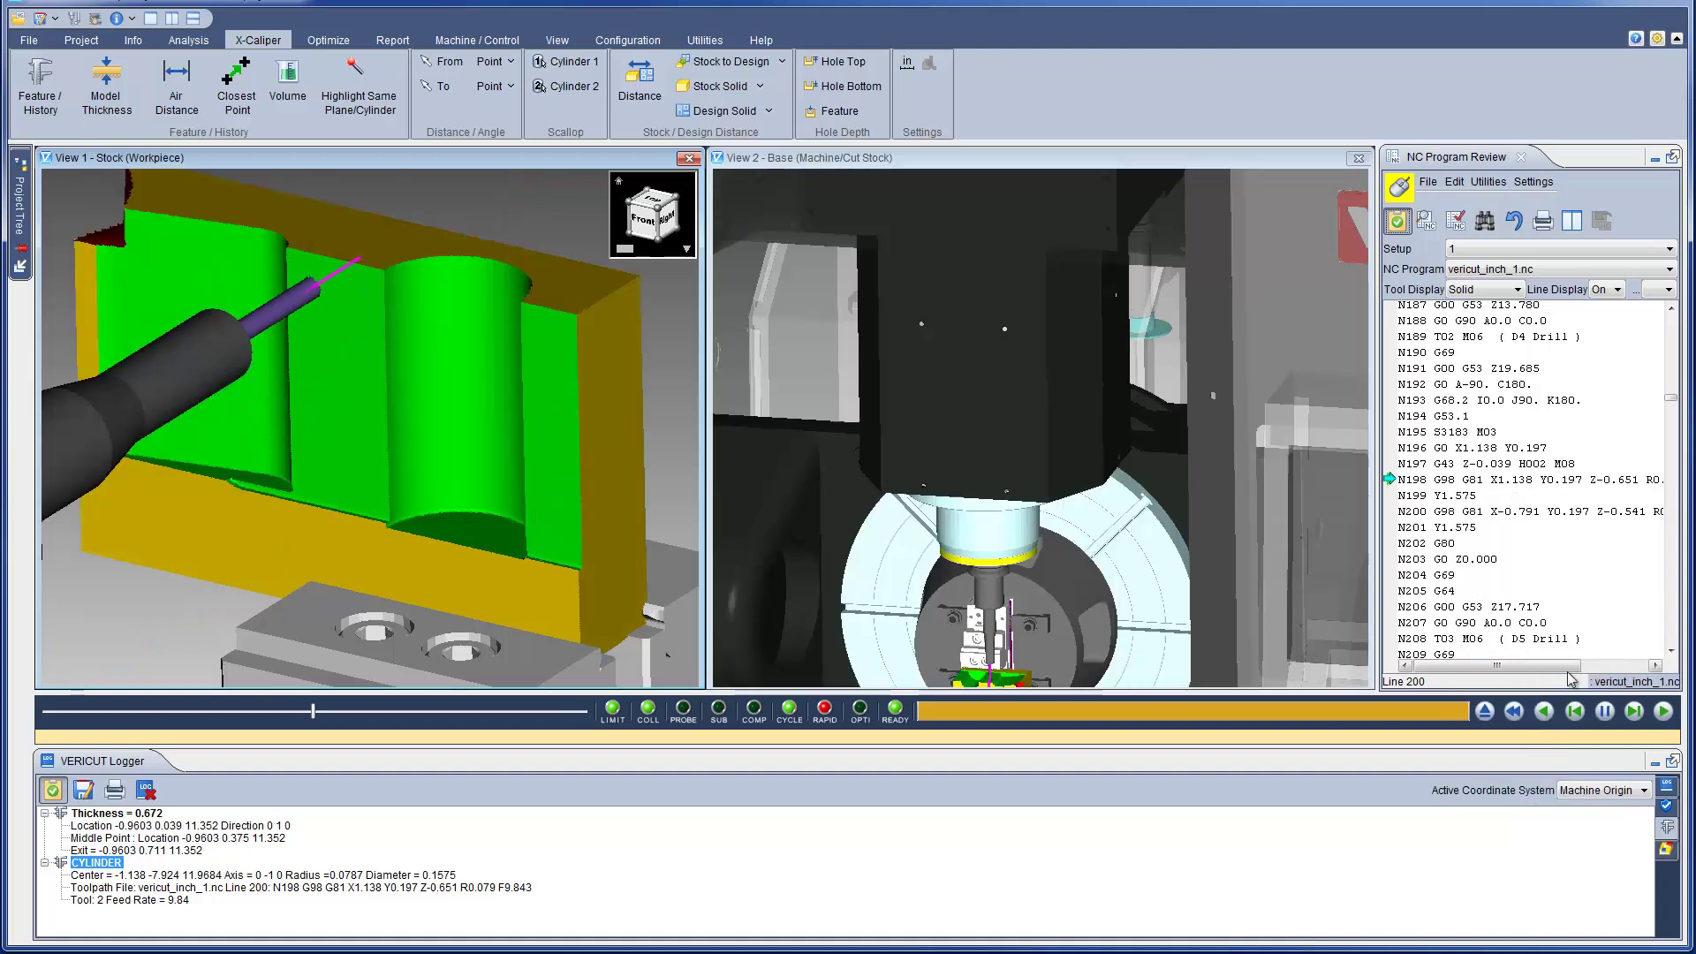
{"action": "left_click", "coordinate": [1633, 716]}
{"action": "left_click", "coordinate": [1633, 716]}
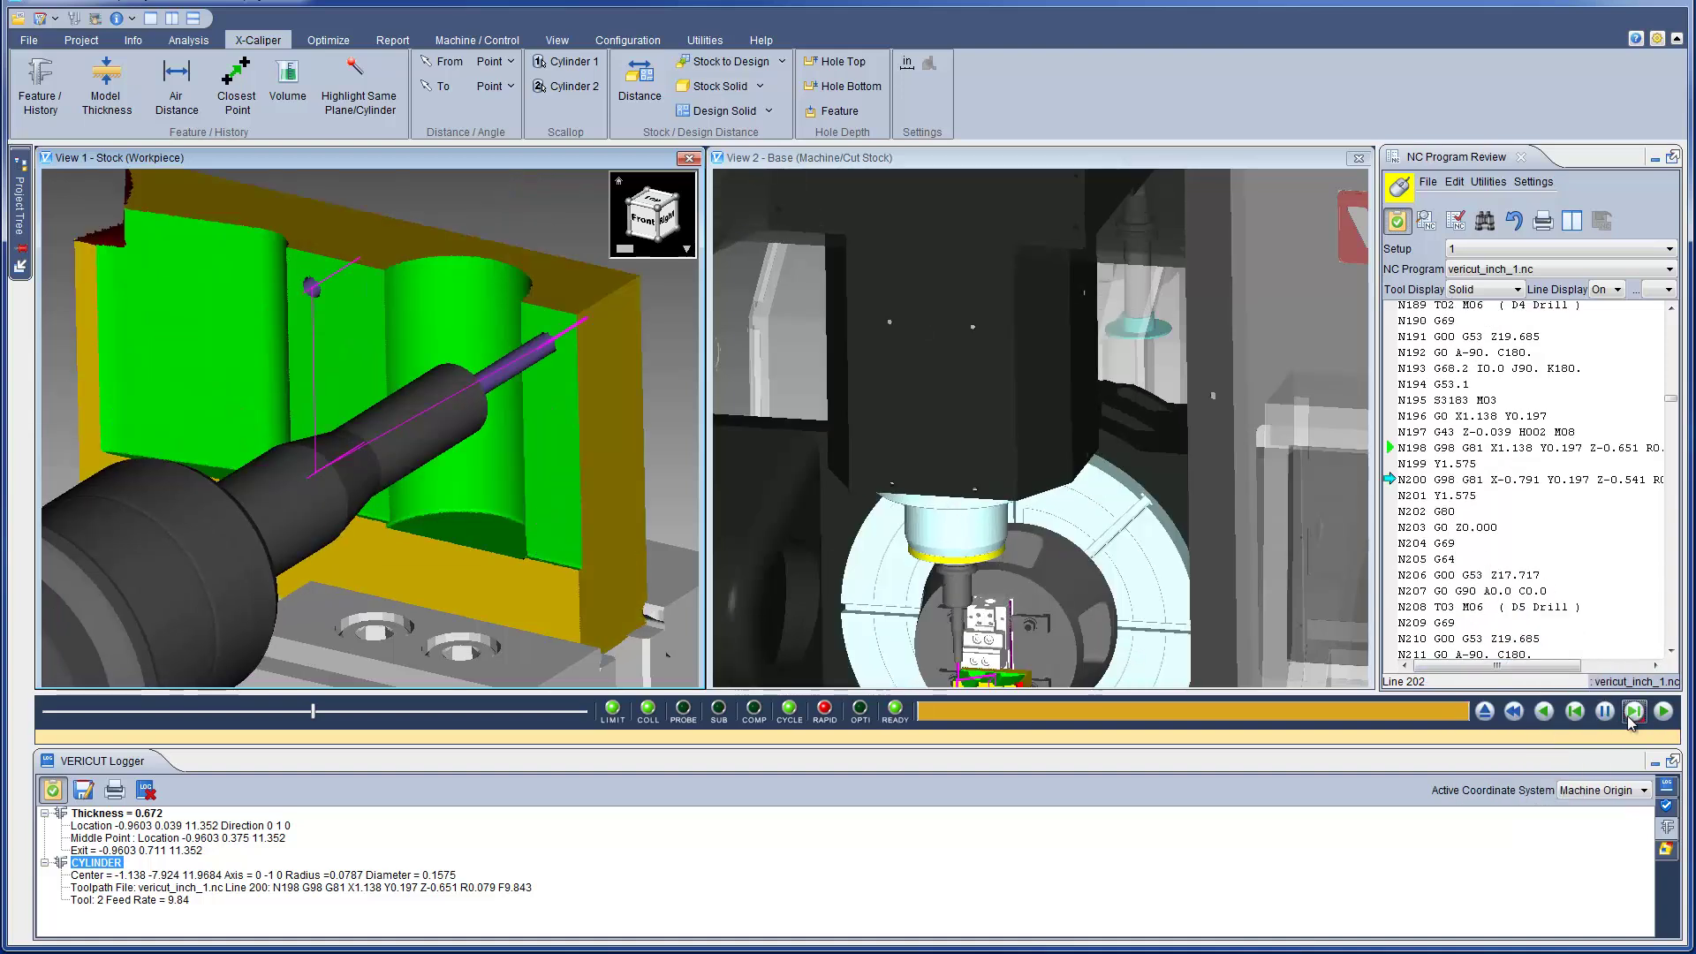
{"action": "left_click", "coordinate": [1633, 716]}
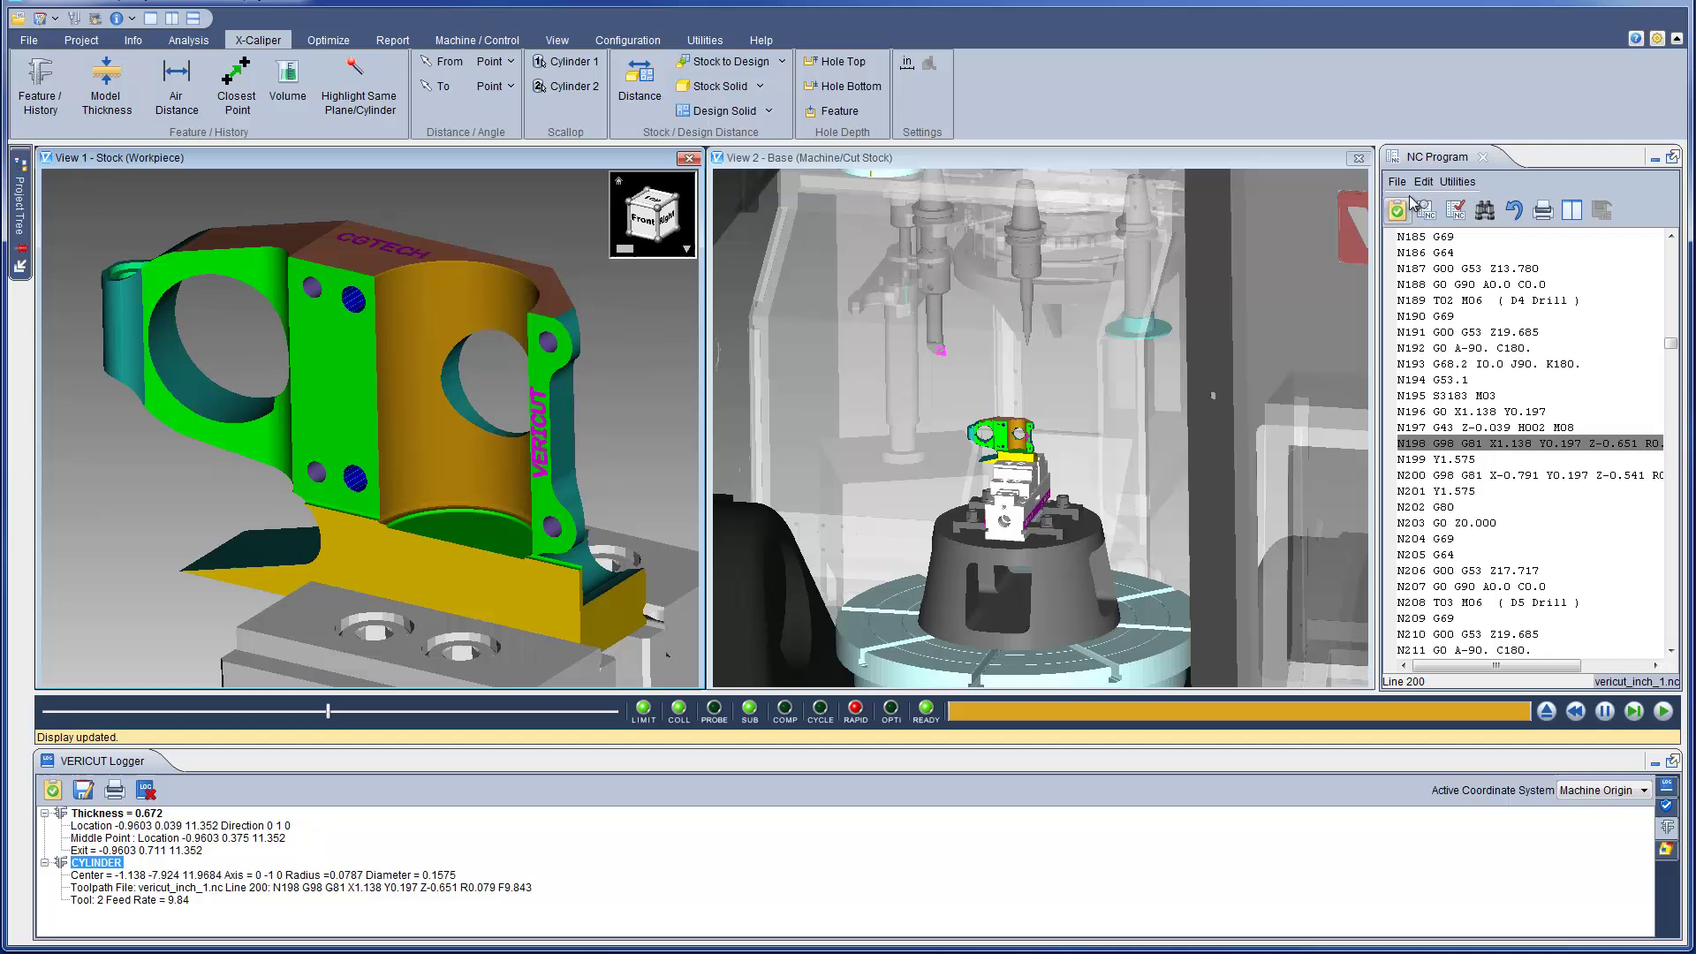
Move Air Distance ahead of Model Thickness and remove Closest Point, Highlight Same Plane/Cylinder and Scallop
{"action": "left_click", "coordinate": [1657, 39]}
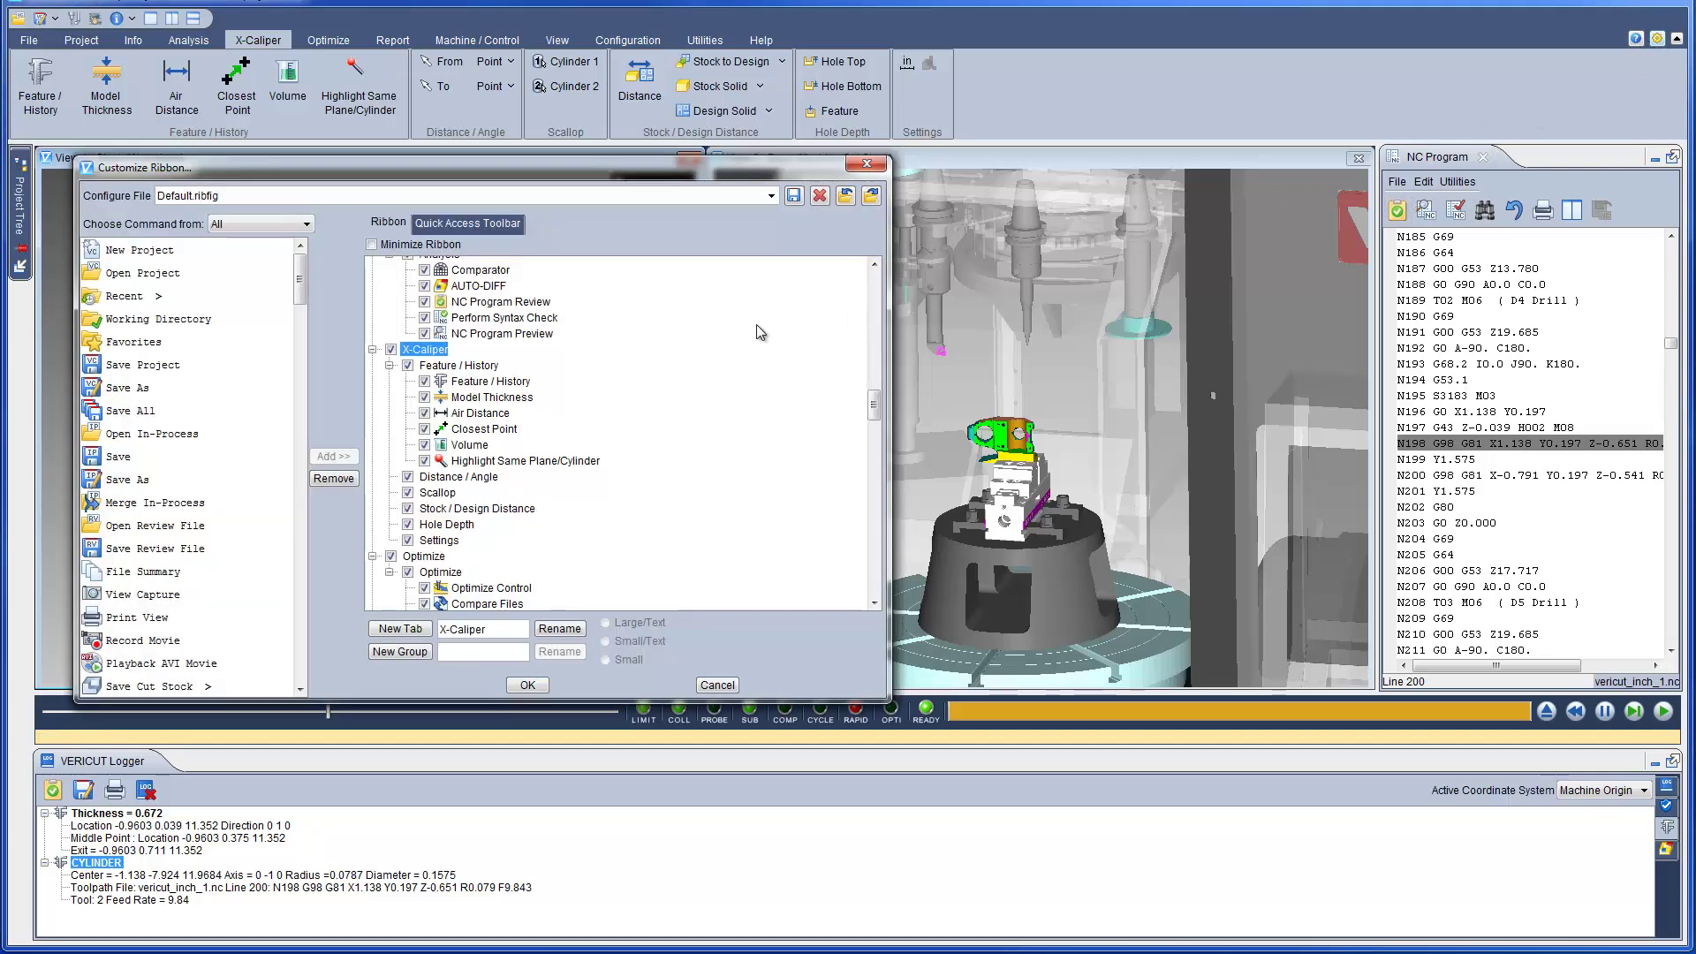
{"action": "left_click", "coordinate": [481, 413]}
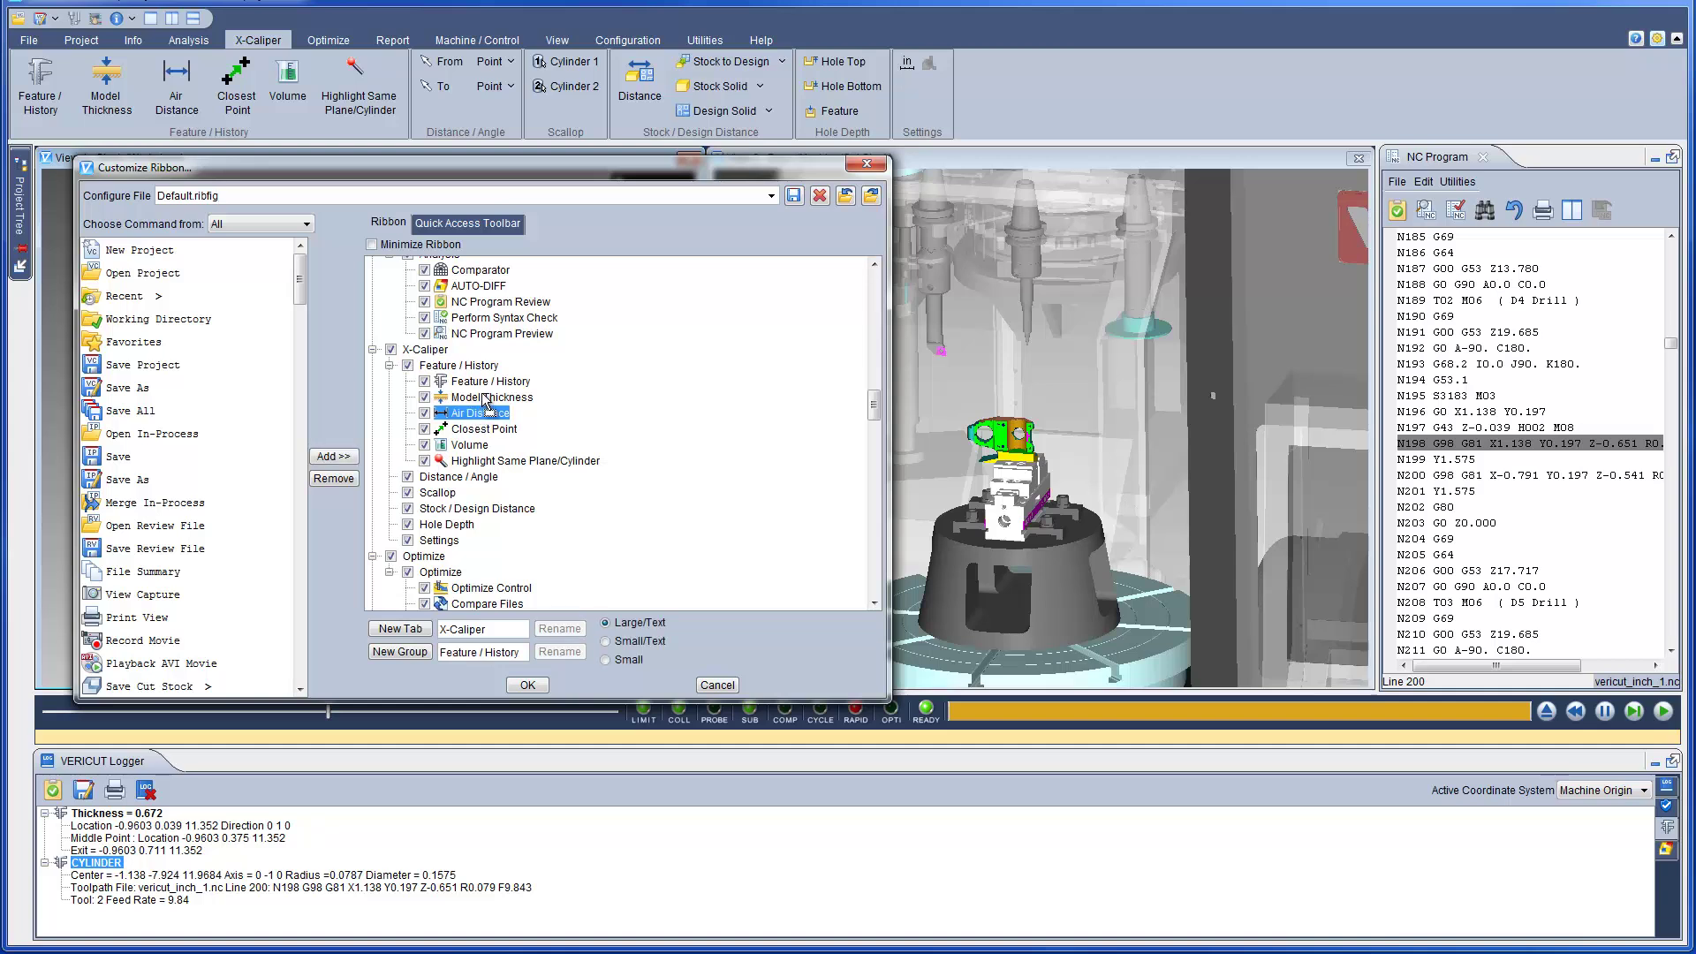
{"action": "left_click_drag", "start_coordinate": [485, 390], "coordinate": [484, 392]}
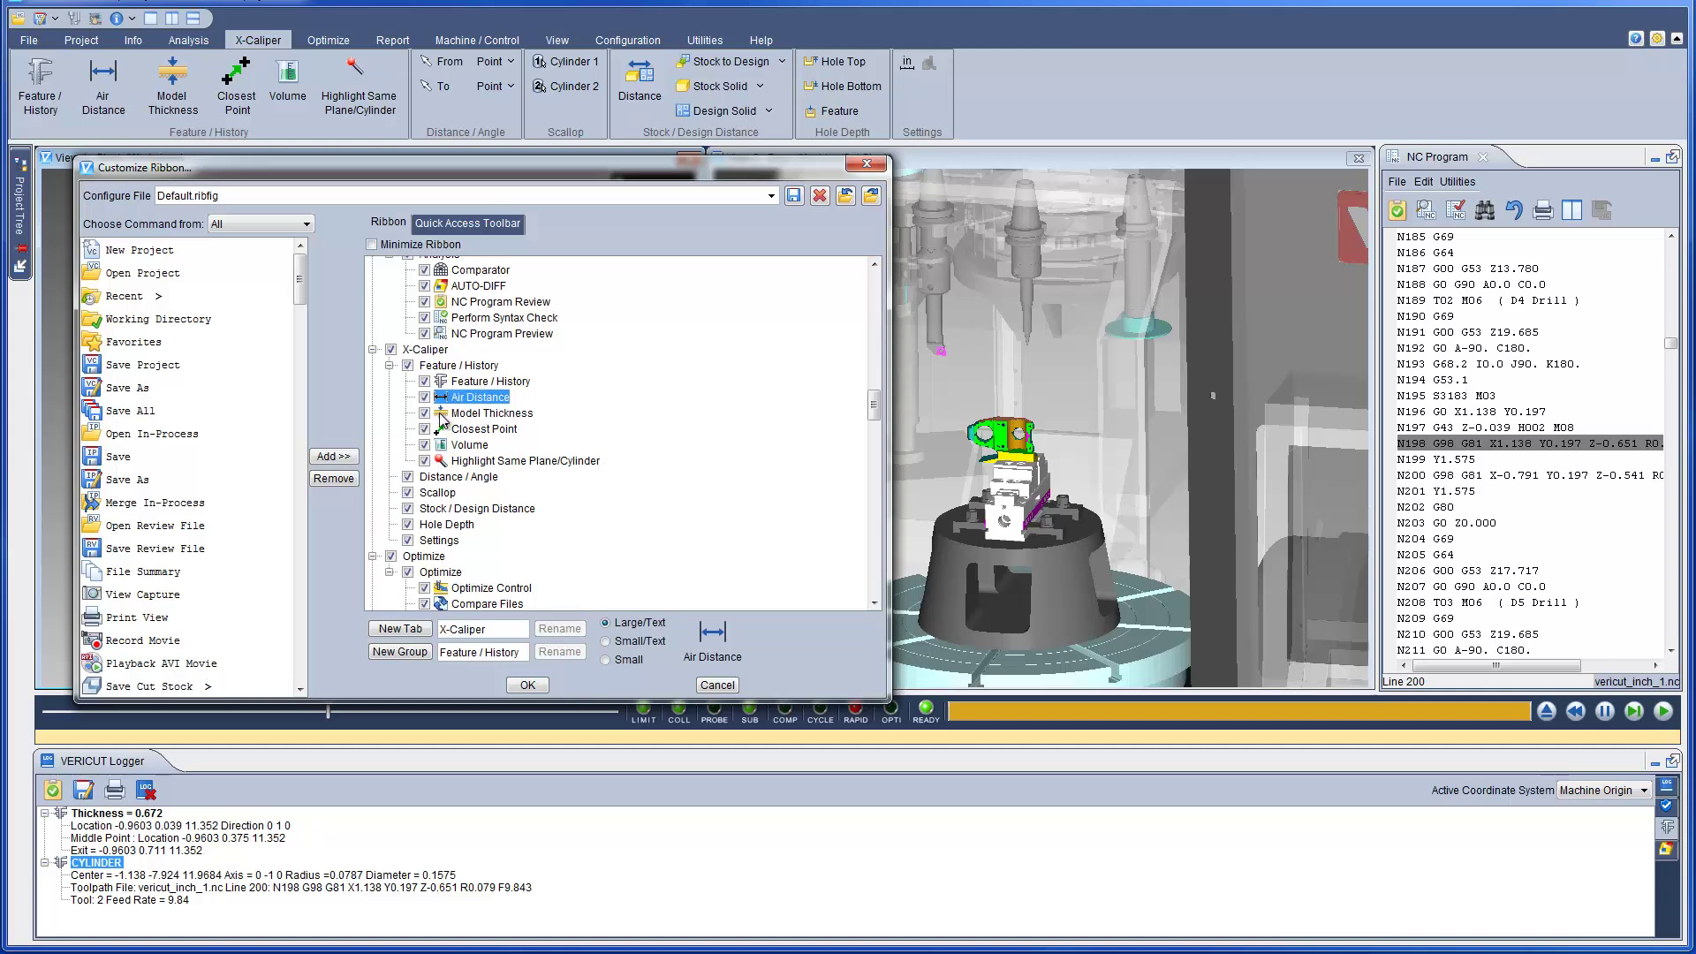
{"action": "left_click", "coordinate": [425, 430]}
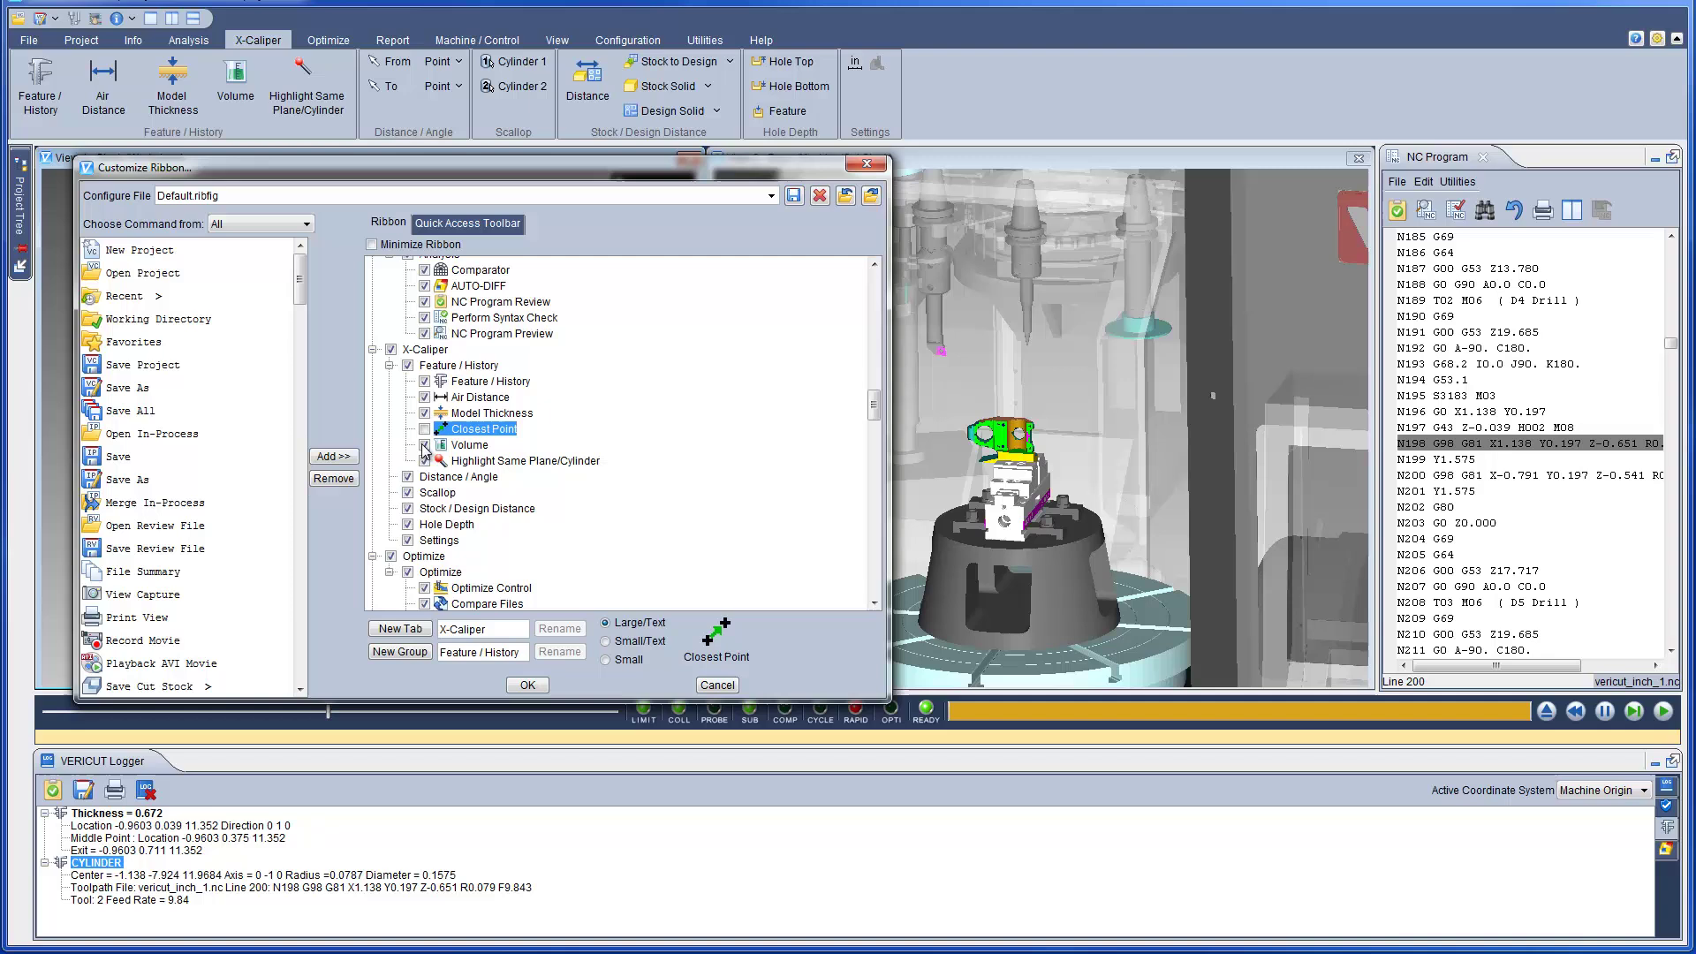
{"action": "left_click", "coordinate": [425, 460]}
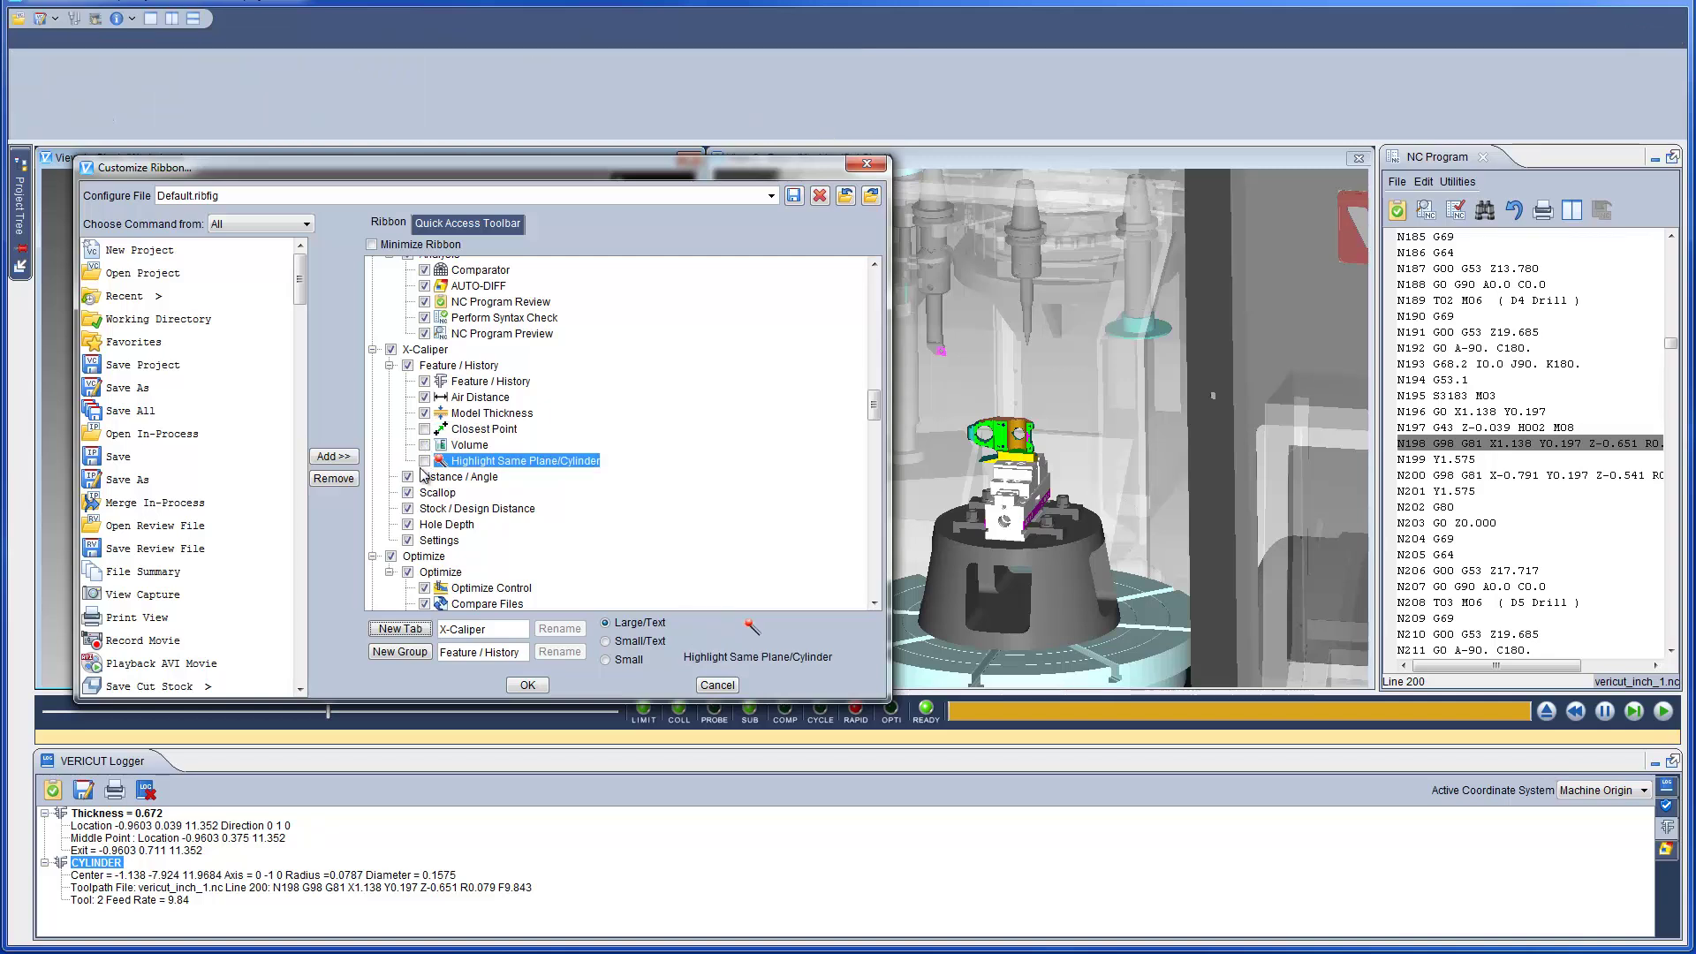
{"action": "left_click", "coordinate": [408, 493]}
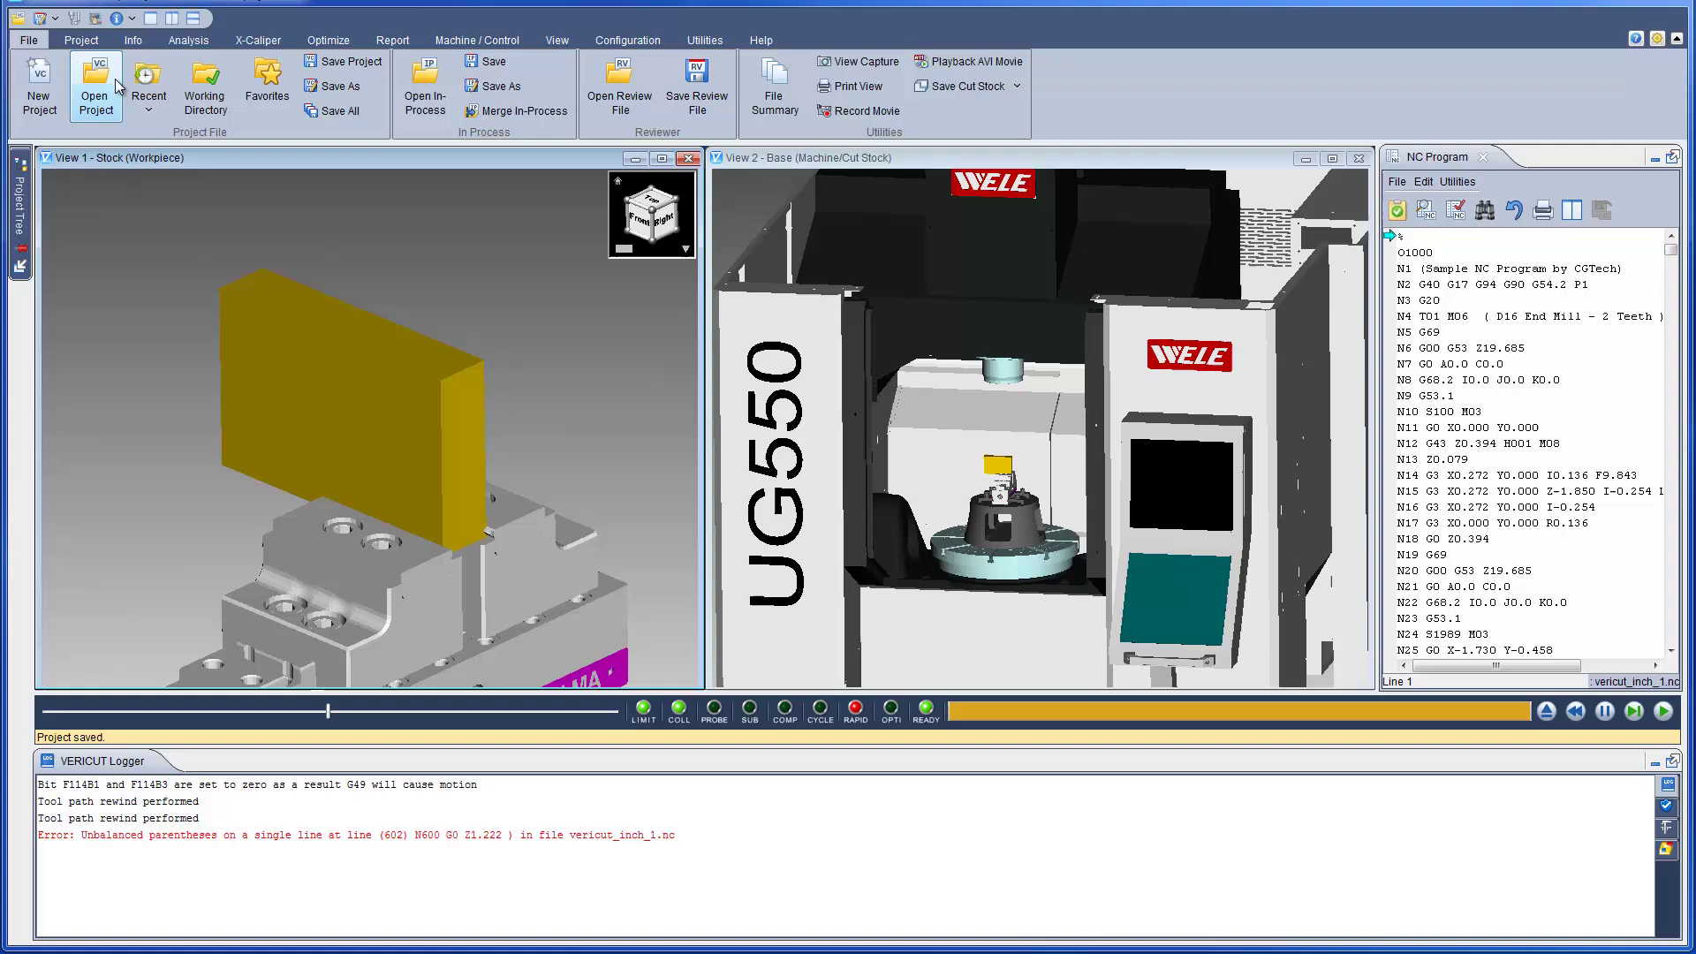
Launch the Tool Manager to open the vericut.tls tool library
{"action": "left_click", "coordinate": [74, 18]}
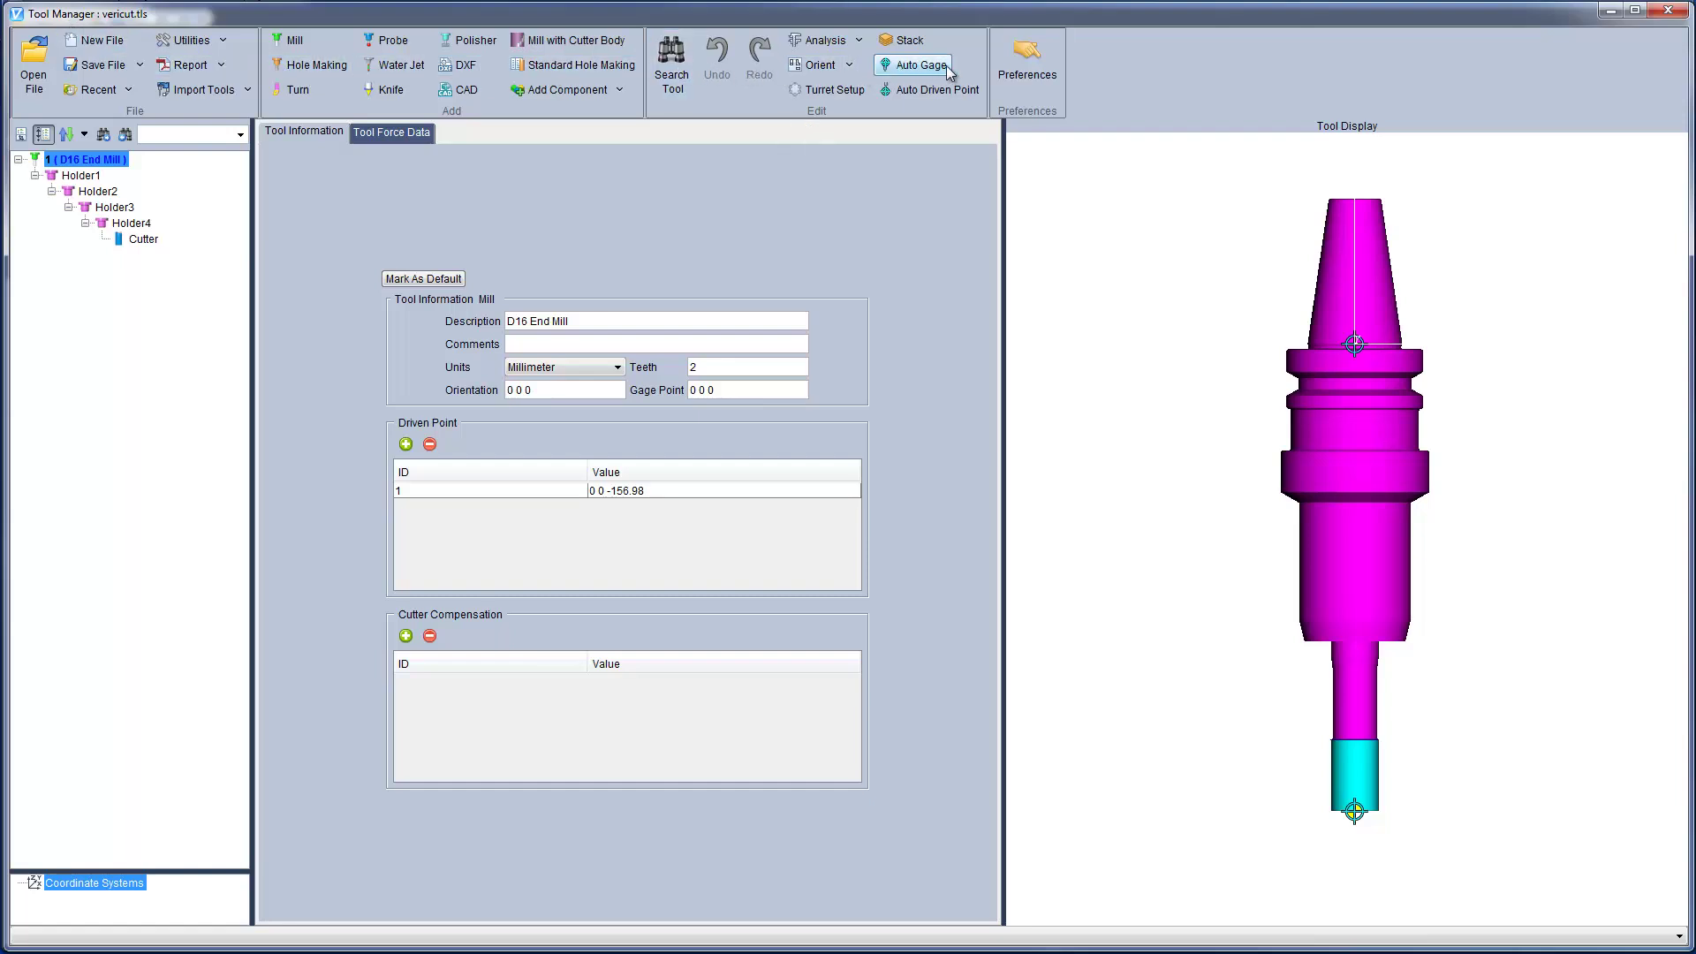
Set the tool display background to dark grey, default holders blue and cutters white
{"action": "left_click", "coordinate": [1024, 80]}
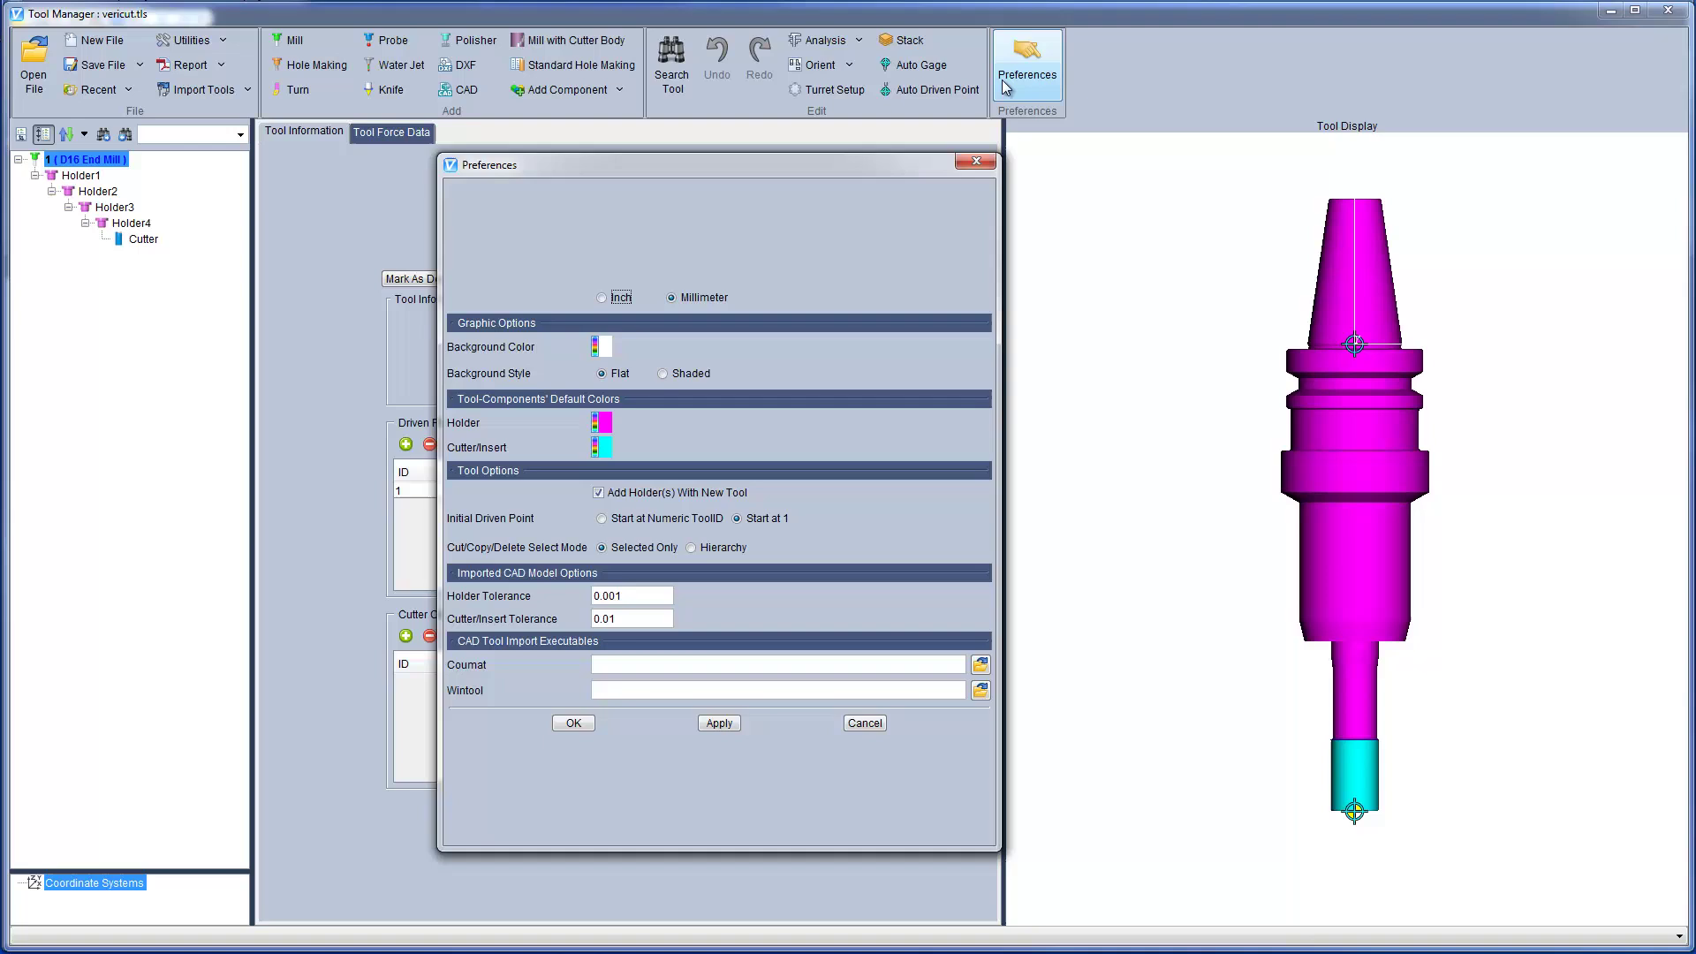
{"action": "left_click", "coordinate": [604, 347]}
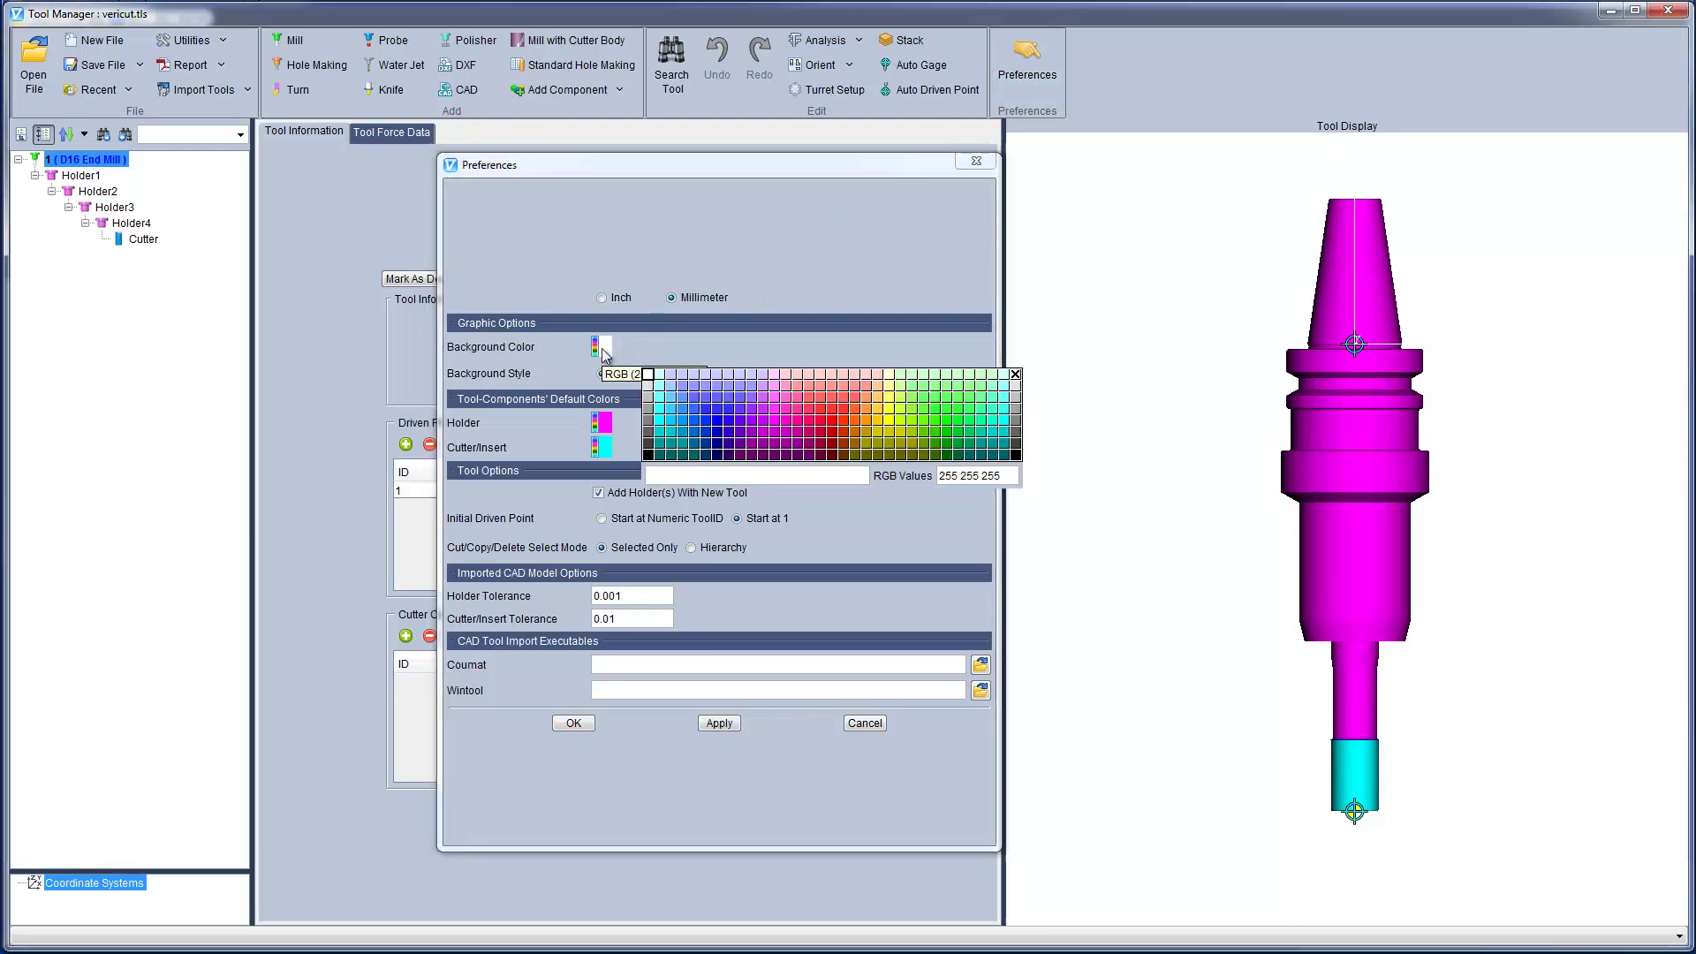
{"action": "left_click", "coordinate": [650, 438]}
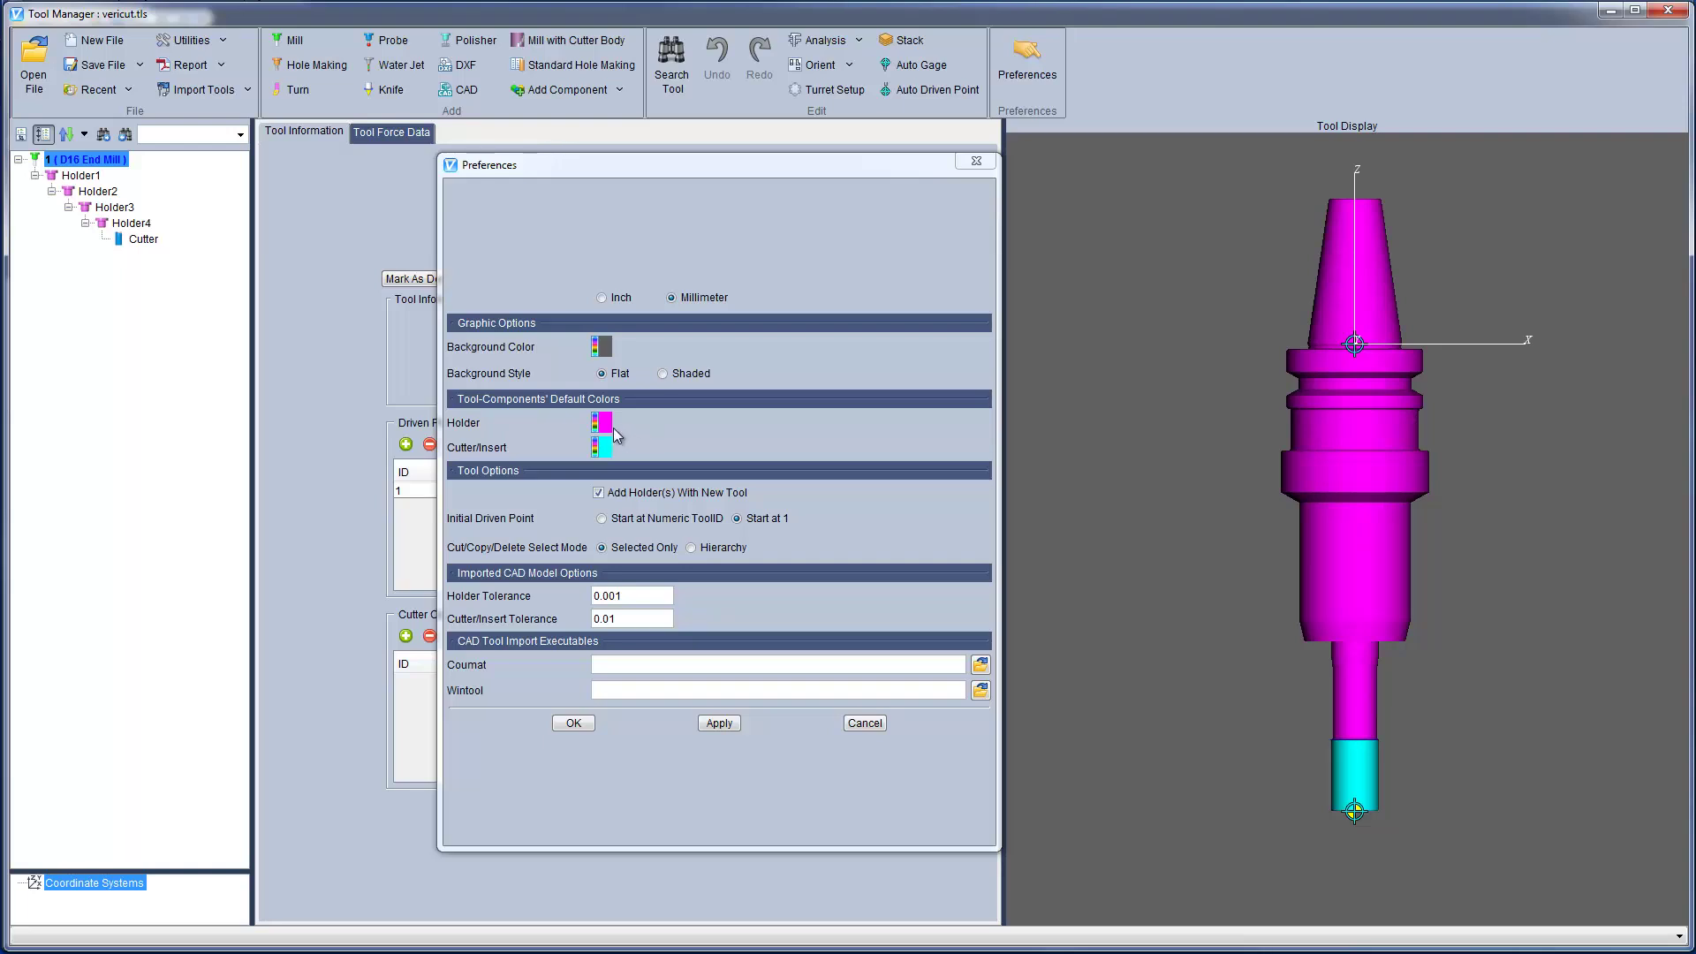
{"action": "left_click", "coordinate": [604, 423]}
{"action": "left_click", "coordinate": [665, 456]}
{"action": "left_click", "coordinate": [605, 447]}
{"action": "left_click", "coordinate": [638, 446]}
{"action": "left_click", "coordinate": [717, 723]}
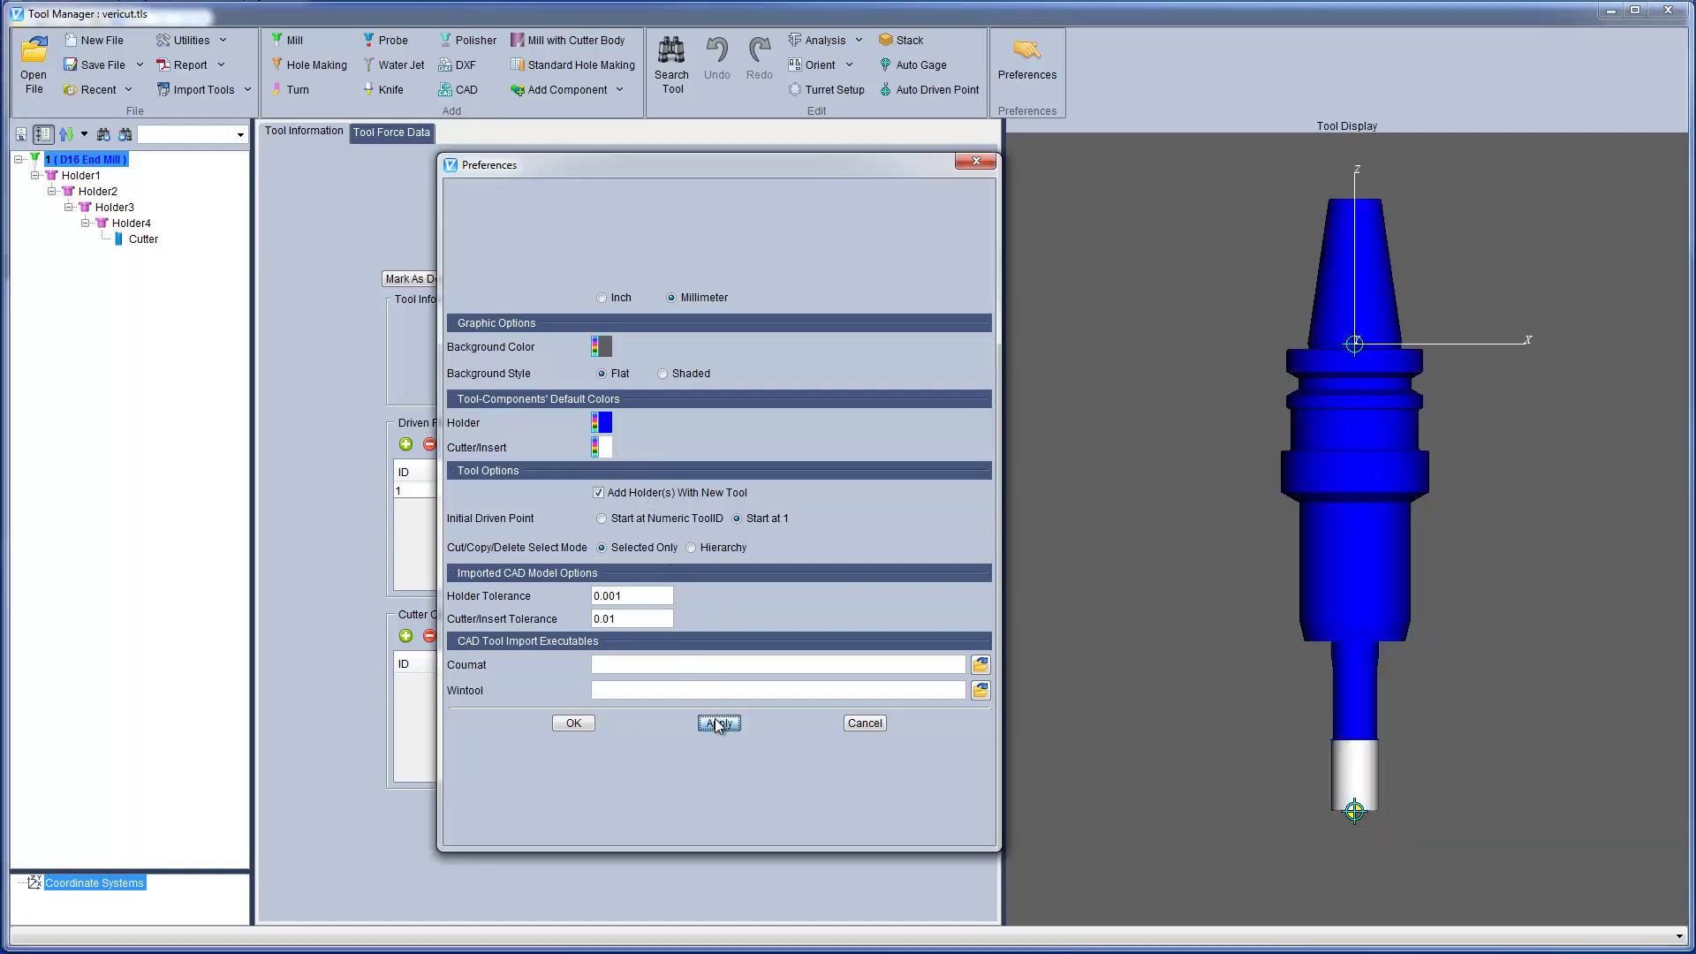
{"action": "left_click", "coordinate": [572, 721]}
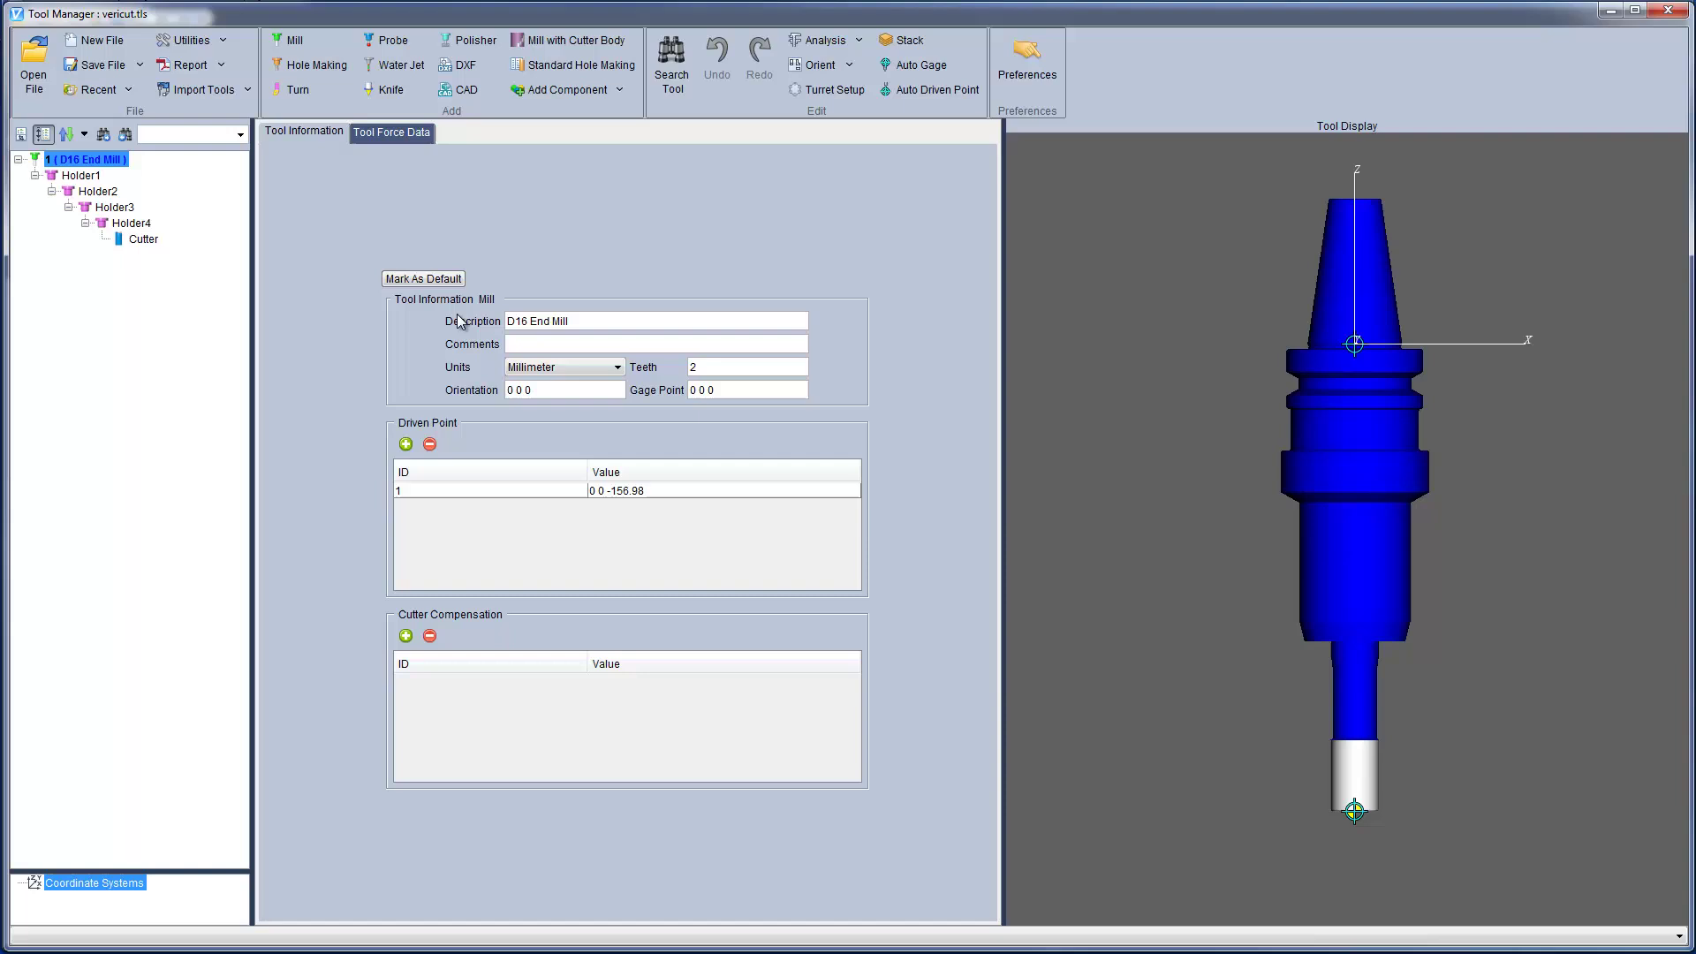
Mark the D16 End Mill as default and add a new mill tool
{"action": "left_click", "coordinate": [449, 280]}
{"action": "left_click", "coordinate": [307, 46]}
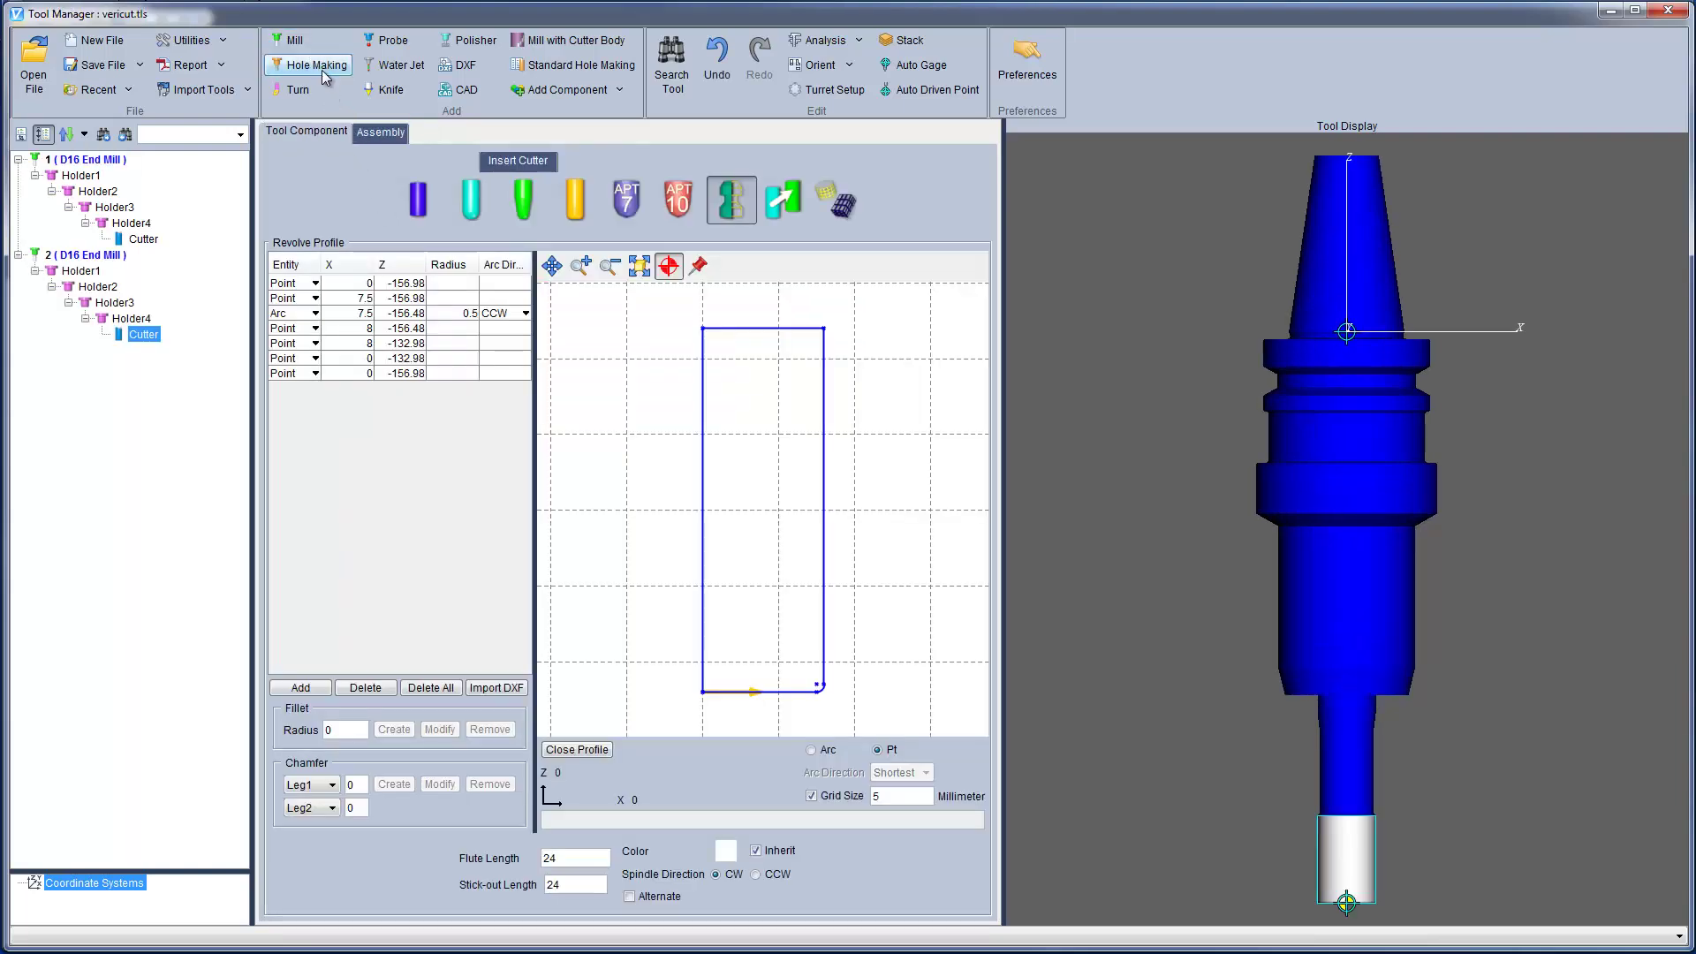
{"action": "left_click", "coordinate": [419, 200]}
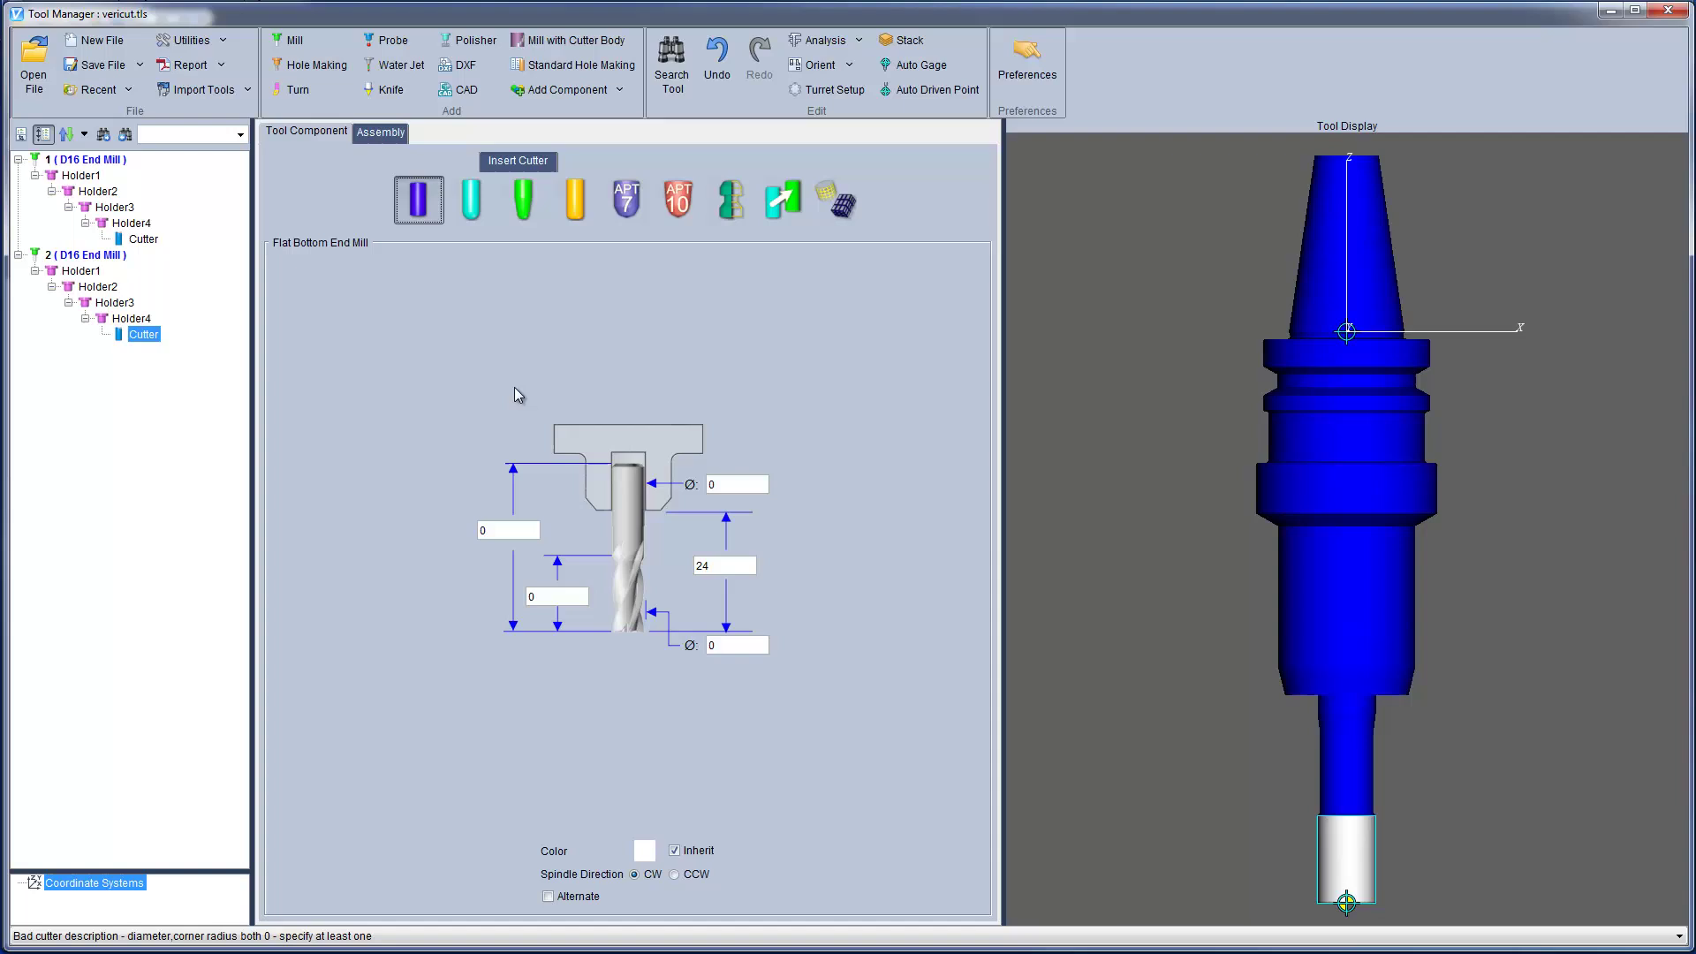
Give the new cutter diameter 10, height 40 and flute lengths 25 and 30
{"action": "left_click", "coordinate": [738, 644]}
{"action": "type", "text": "1"}
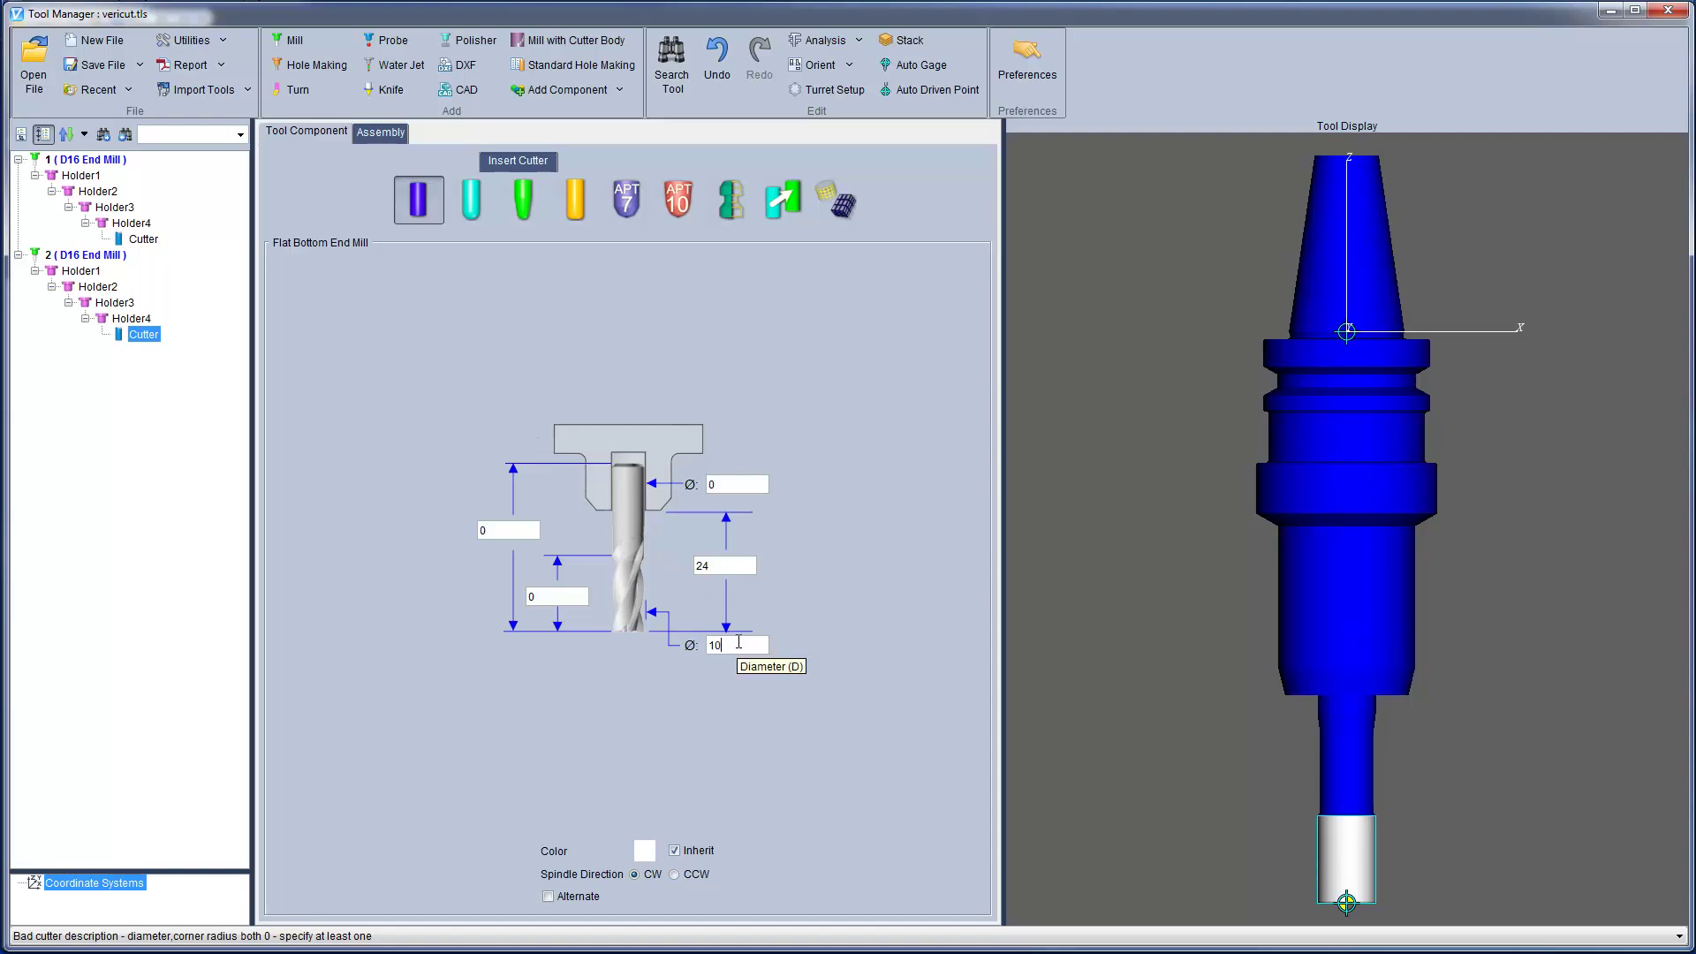
{"action": "left_click", "coordinate": [565, 598]}
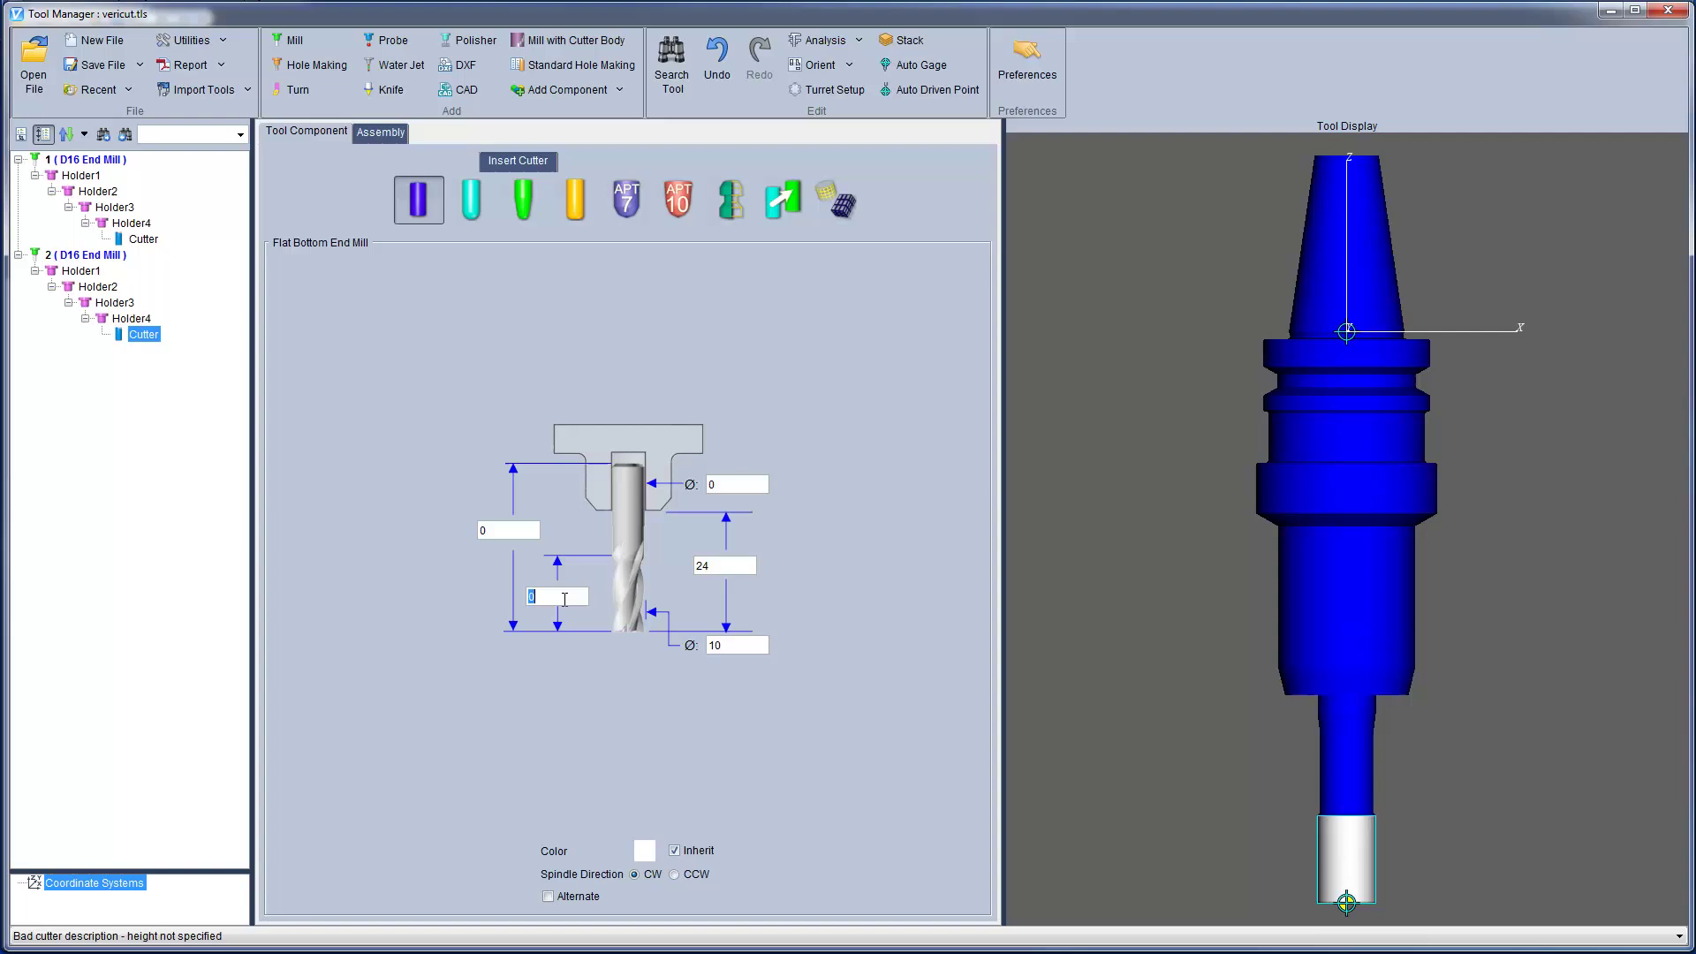
{"action": "type", "text": "25"}
{"action": "left_click", "coordinate": [516, 532]}
{"action": "left_click", "coordinate": [727, 567]}
{"action": "type", "text": "3"}
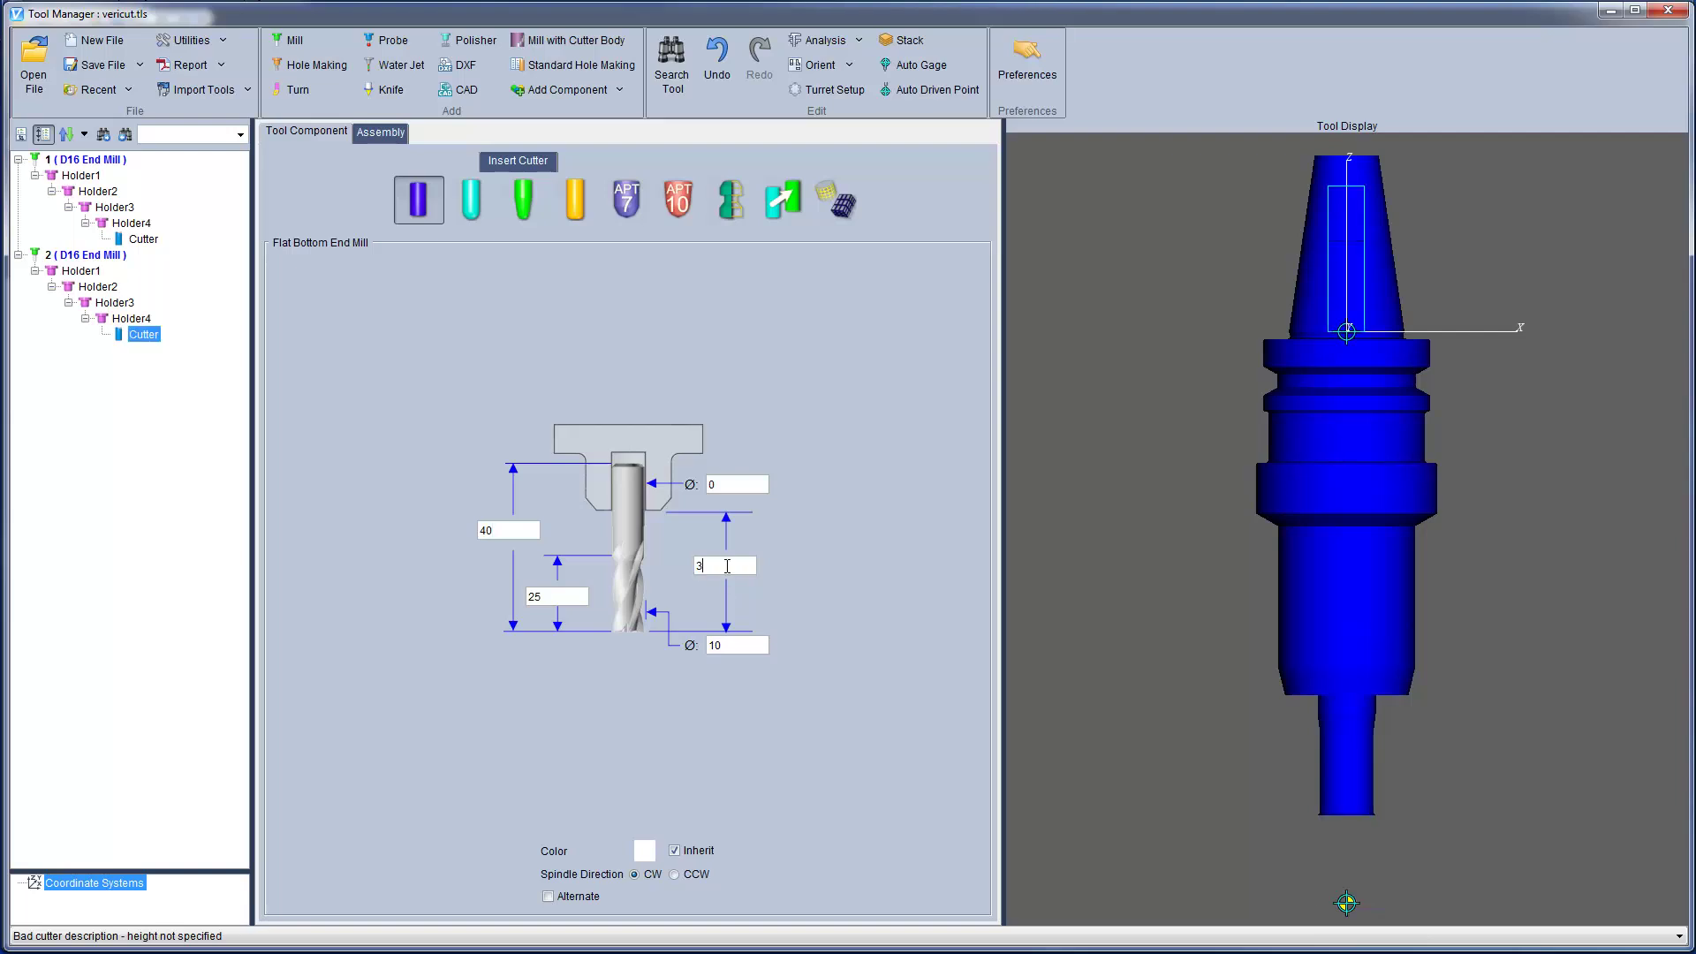
{"action": "type", "text": "0"}
{"action": "key", "text": "Tab"}
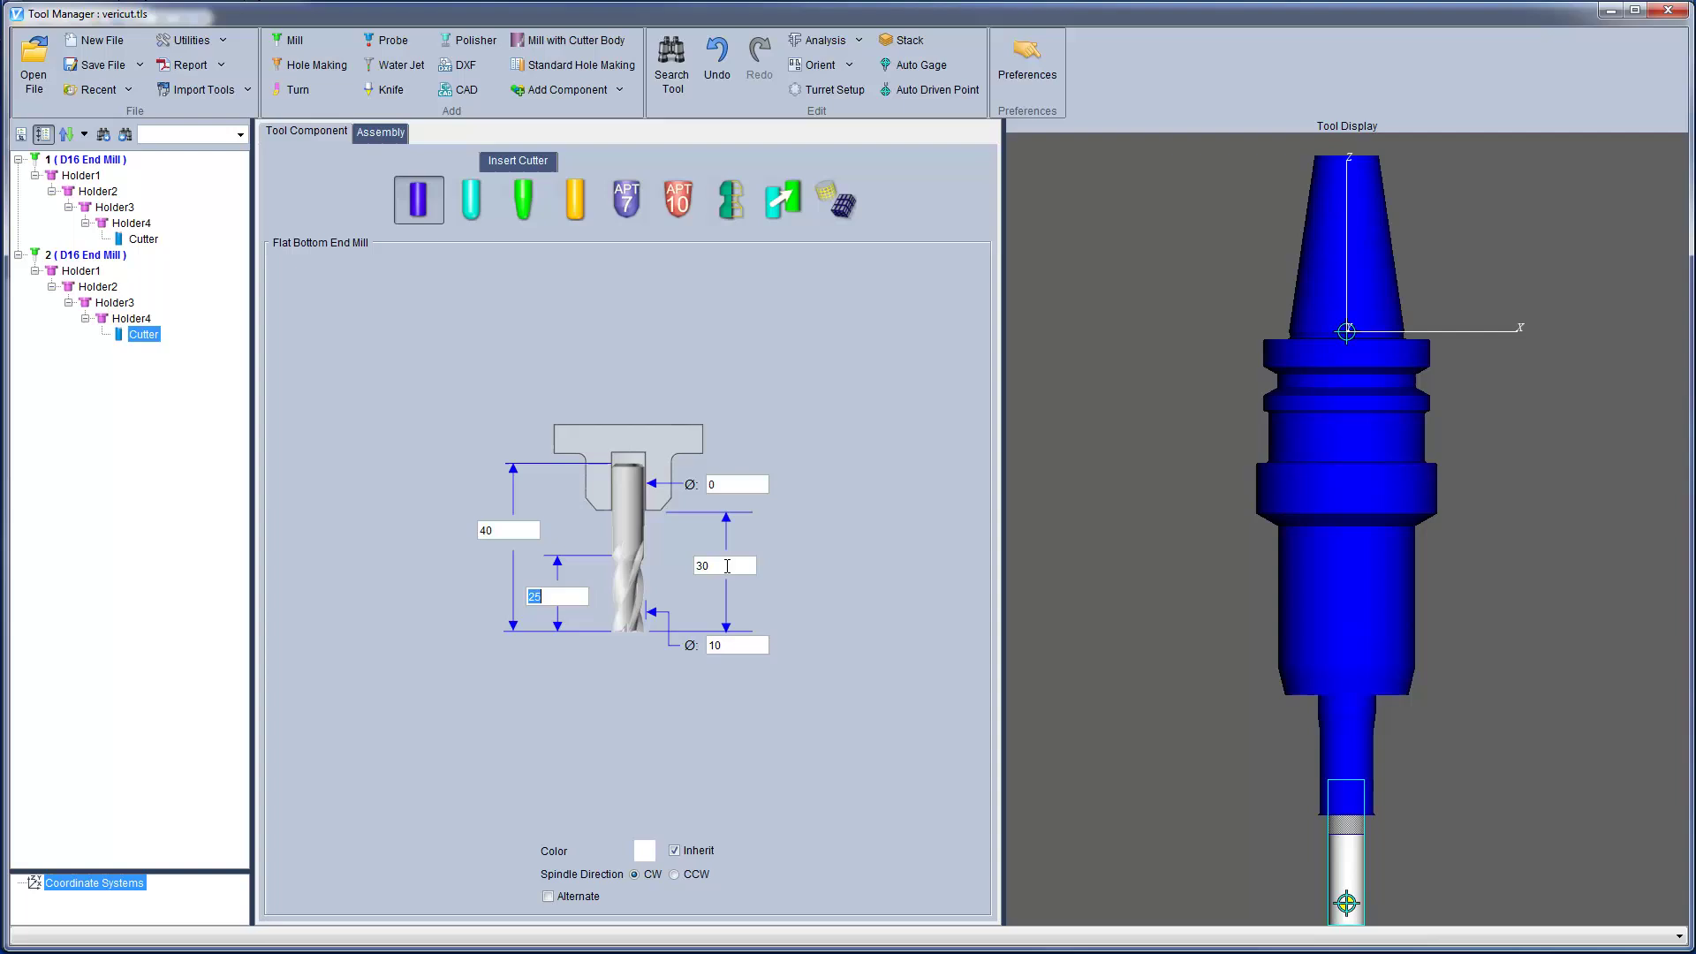
Fit the whole tool in view and automatically set its driven point
{"action": "right_click", "coordinate": [1046, 513]}
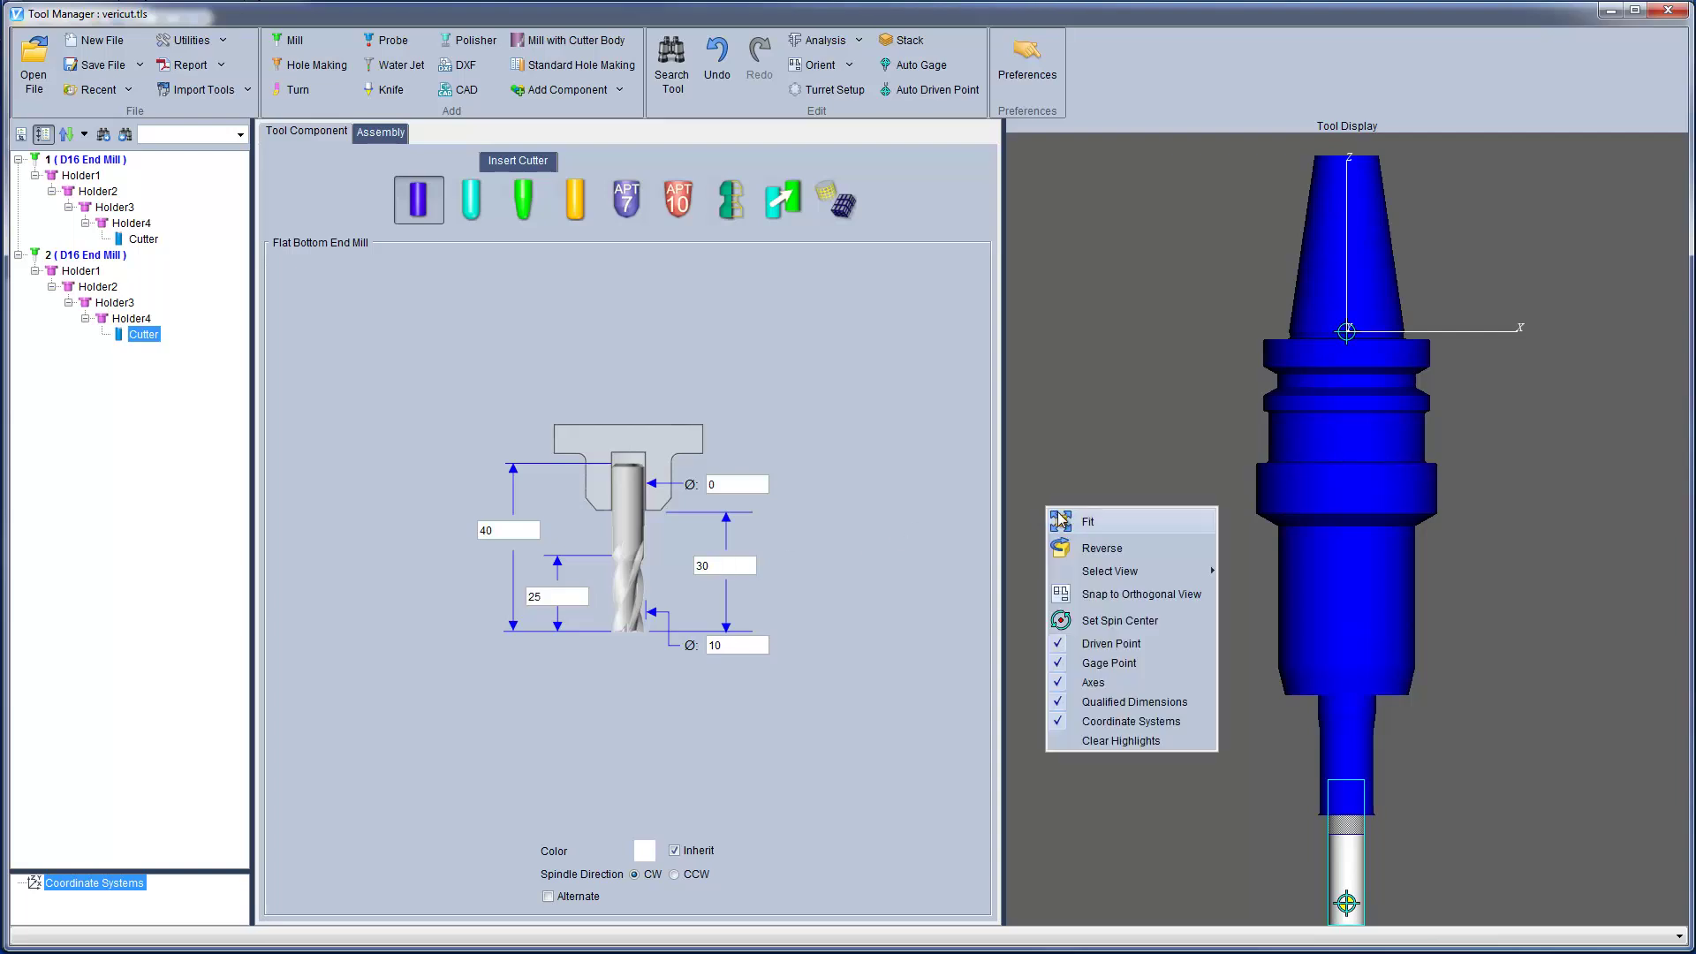
{"action": "left_click", "coordinate": [1066, 519]}
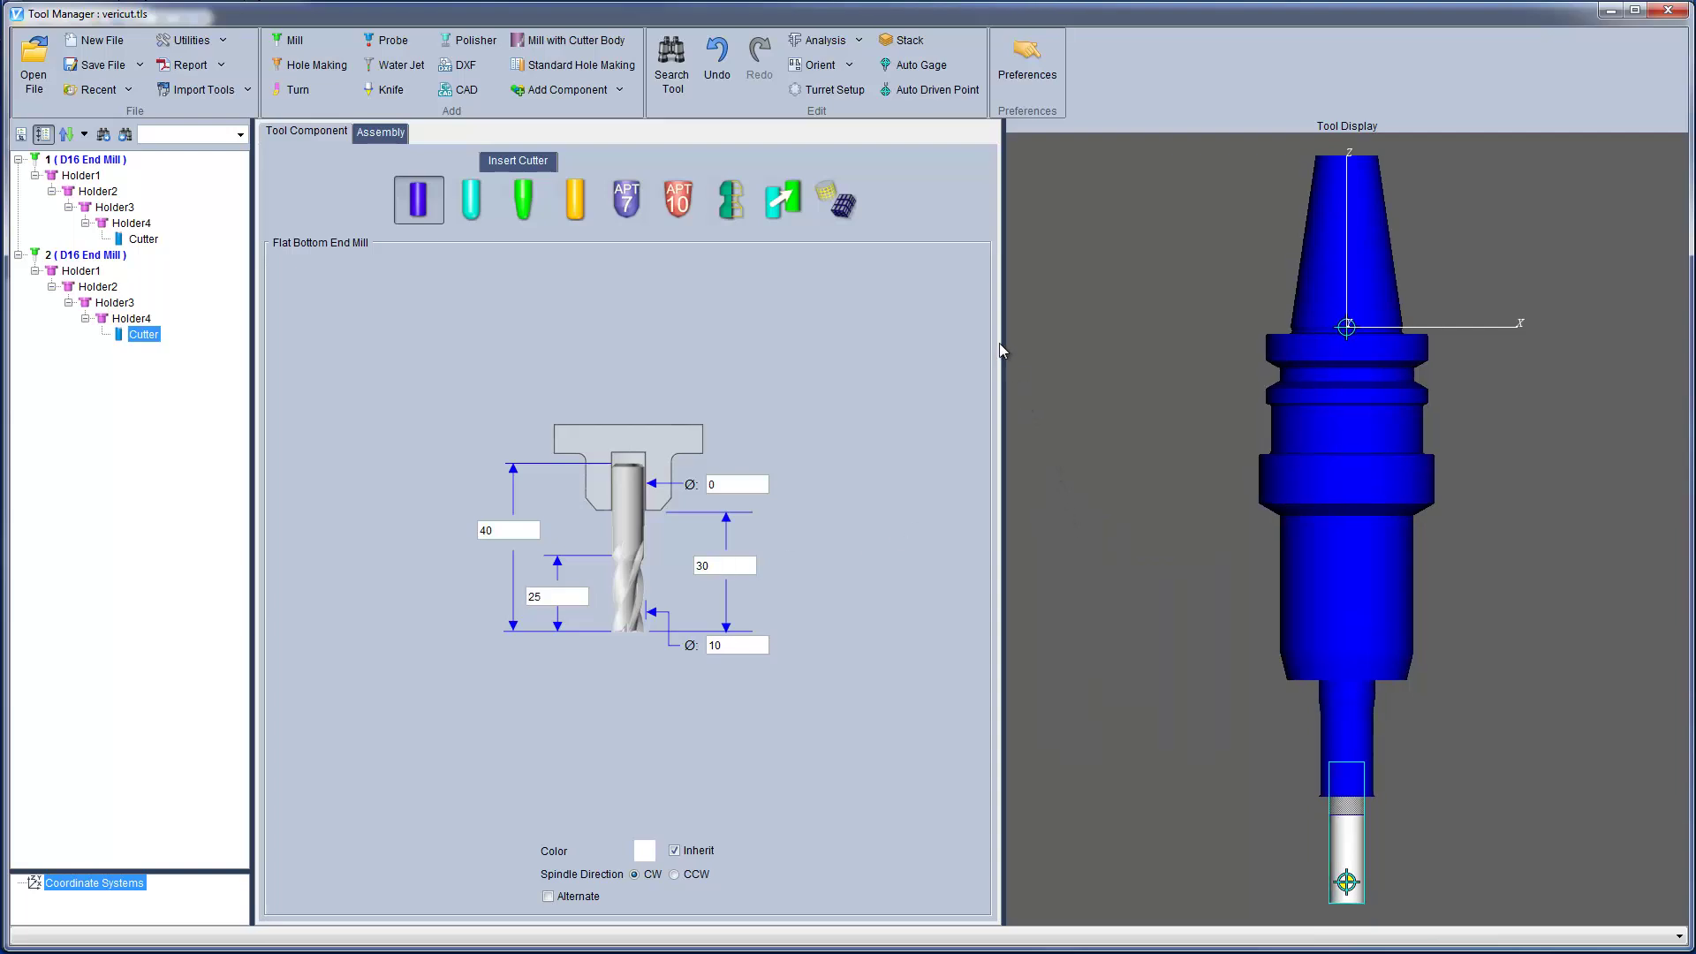
{"action": "left_click", "coordinate": [928, 95]}
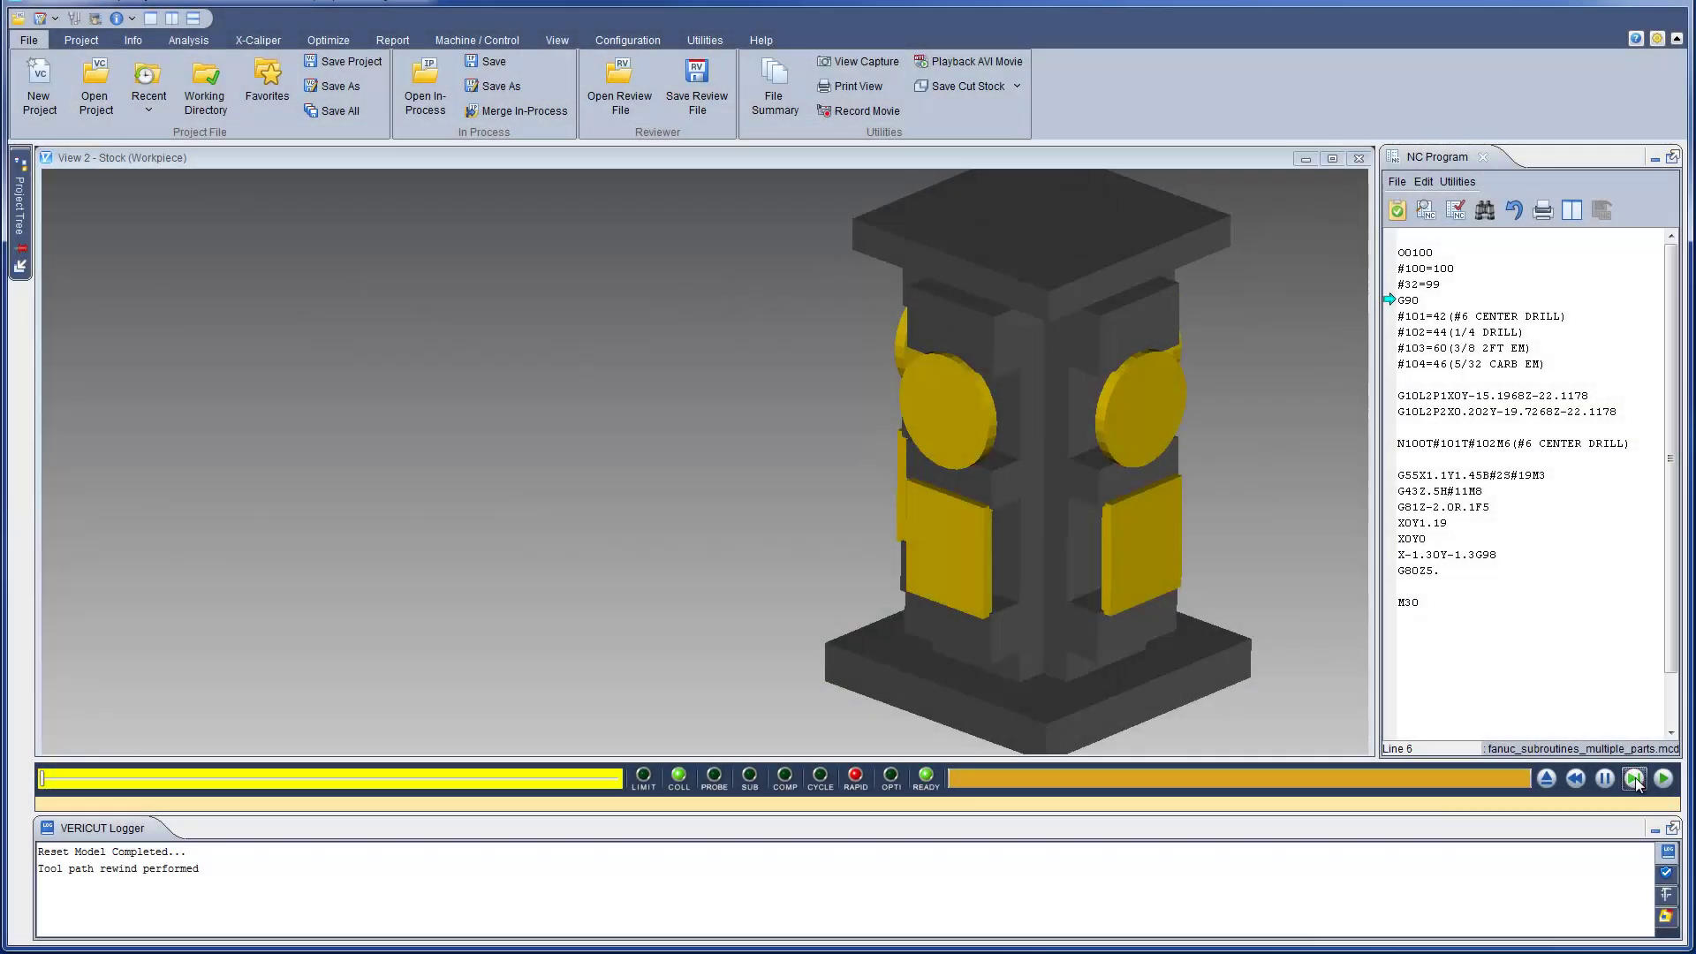
Step the NC program three lines past the #100–#104 variable assignments
{"action": "left_click", "coordinate": [1635, 778]}
{"action": "left_click", "coordinate": [1635, 778]}
{"action": "left_click", "coordinate": [1636, 779]}
Open the Variables: All window from the Project tab
{"action": "left_click", "coordinate": [81, 40]}
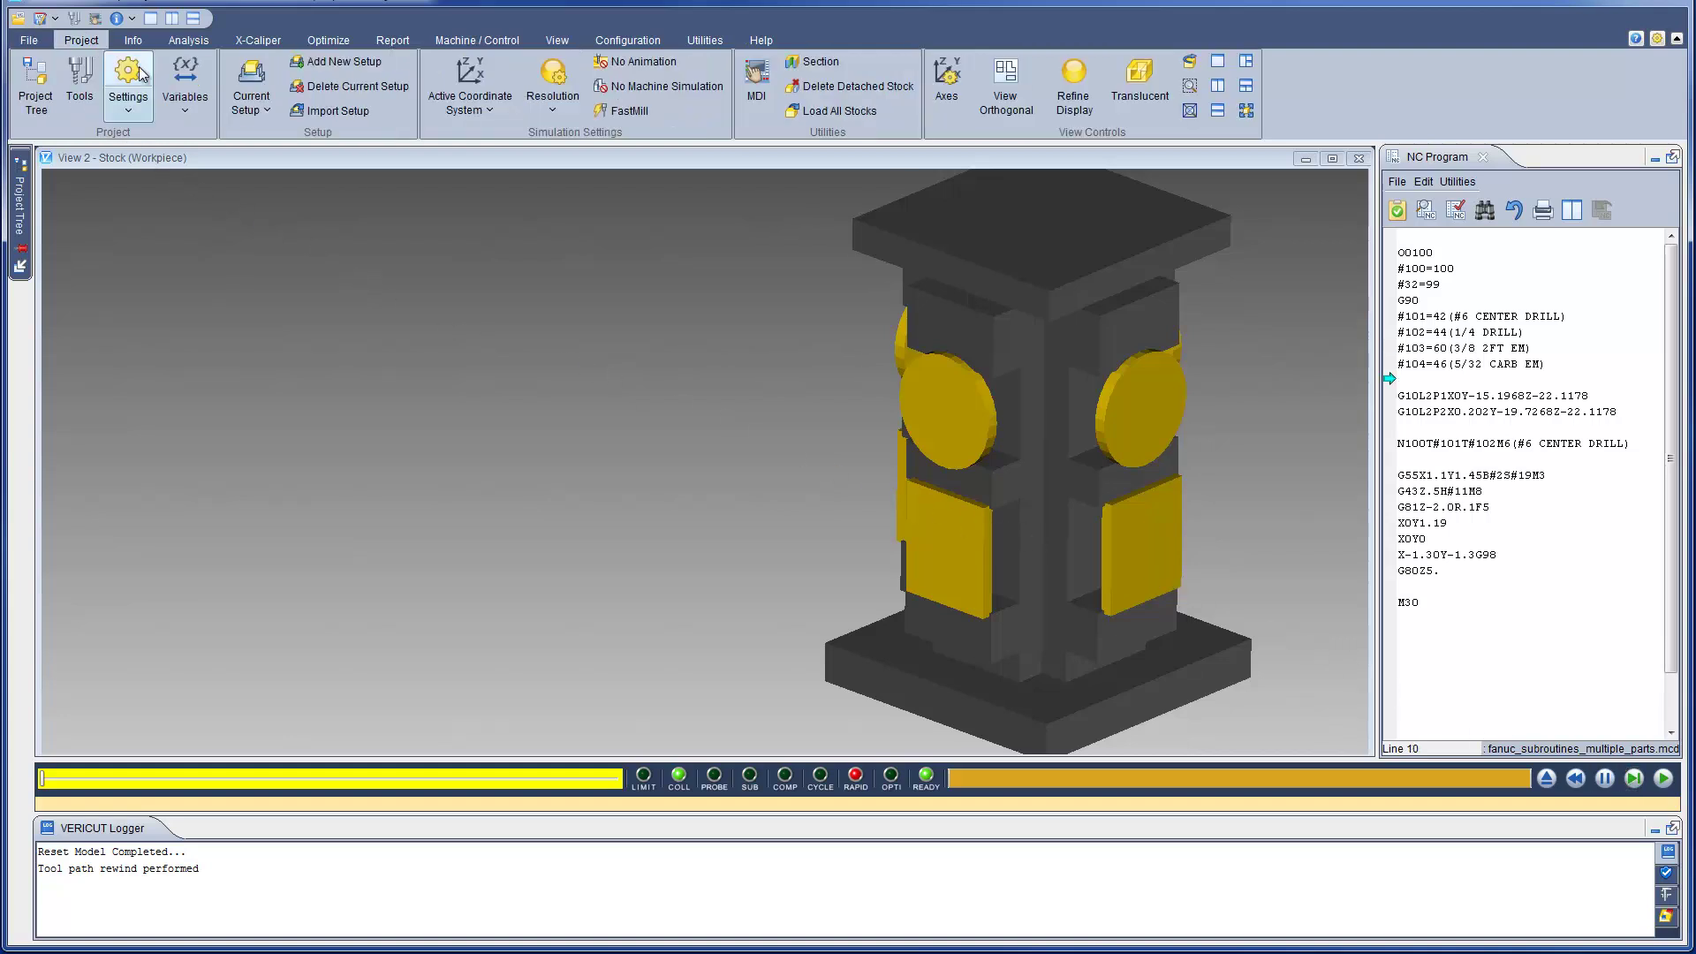
{"action": "left_click", "coordinate": [189, 112]}
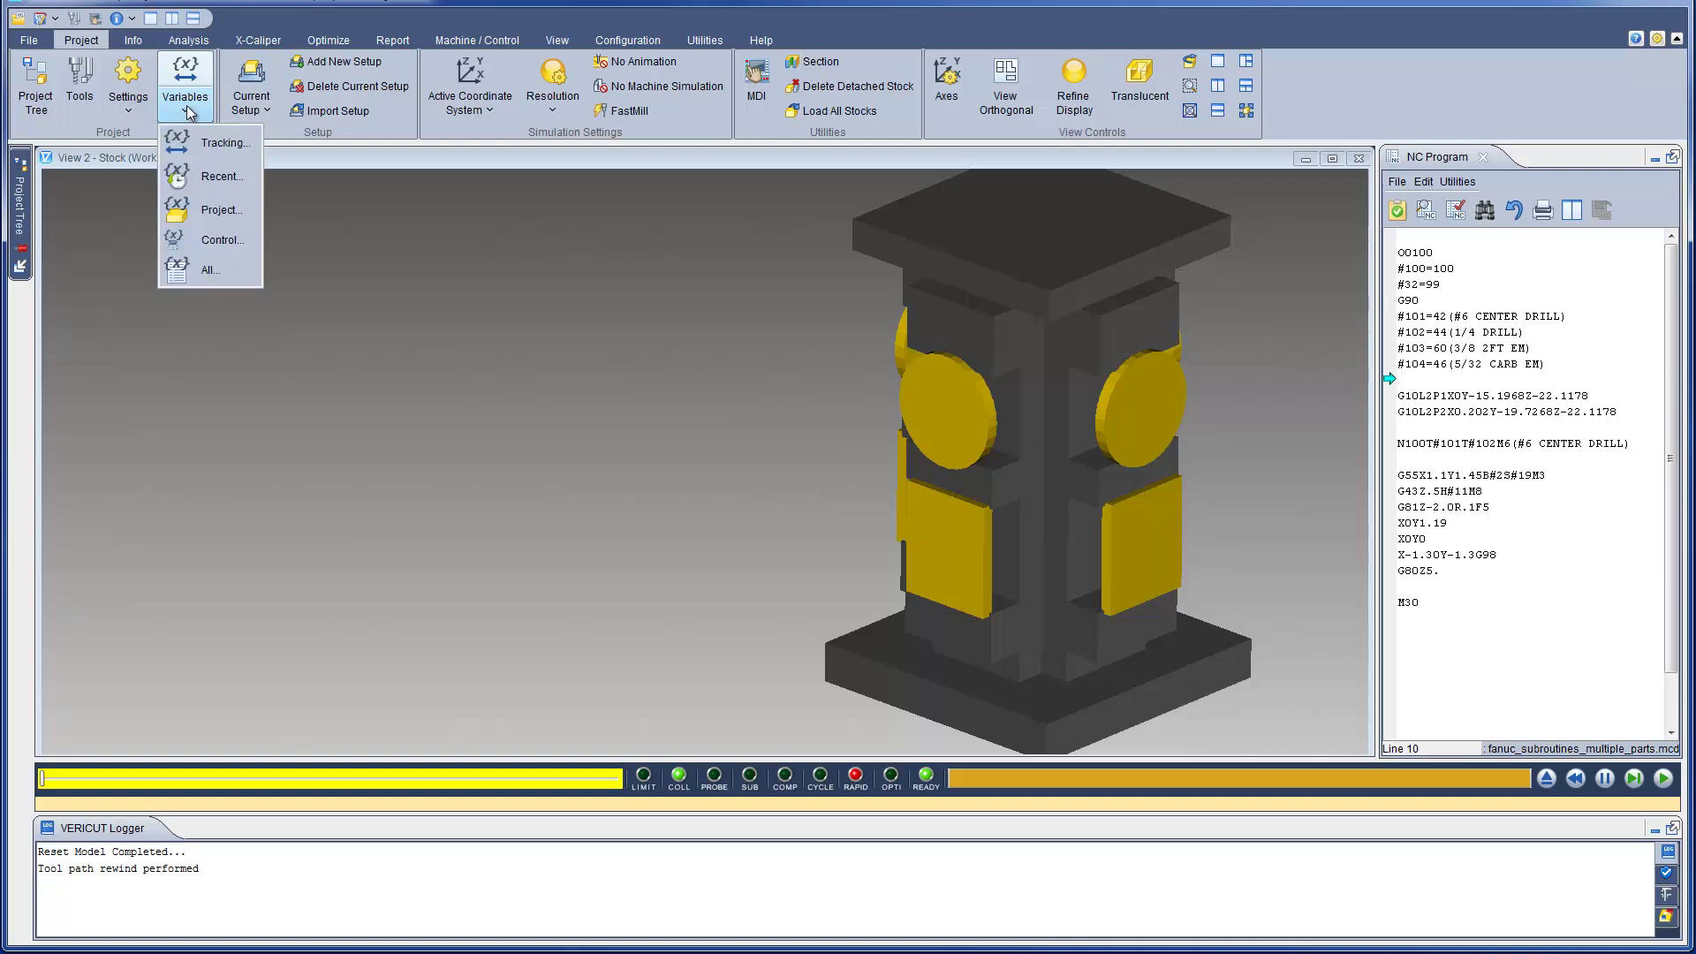
{"action": "left_click", "coordinate": [198, 275]}
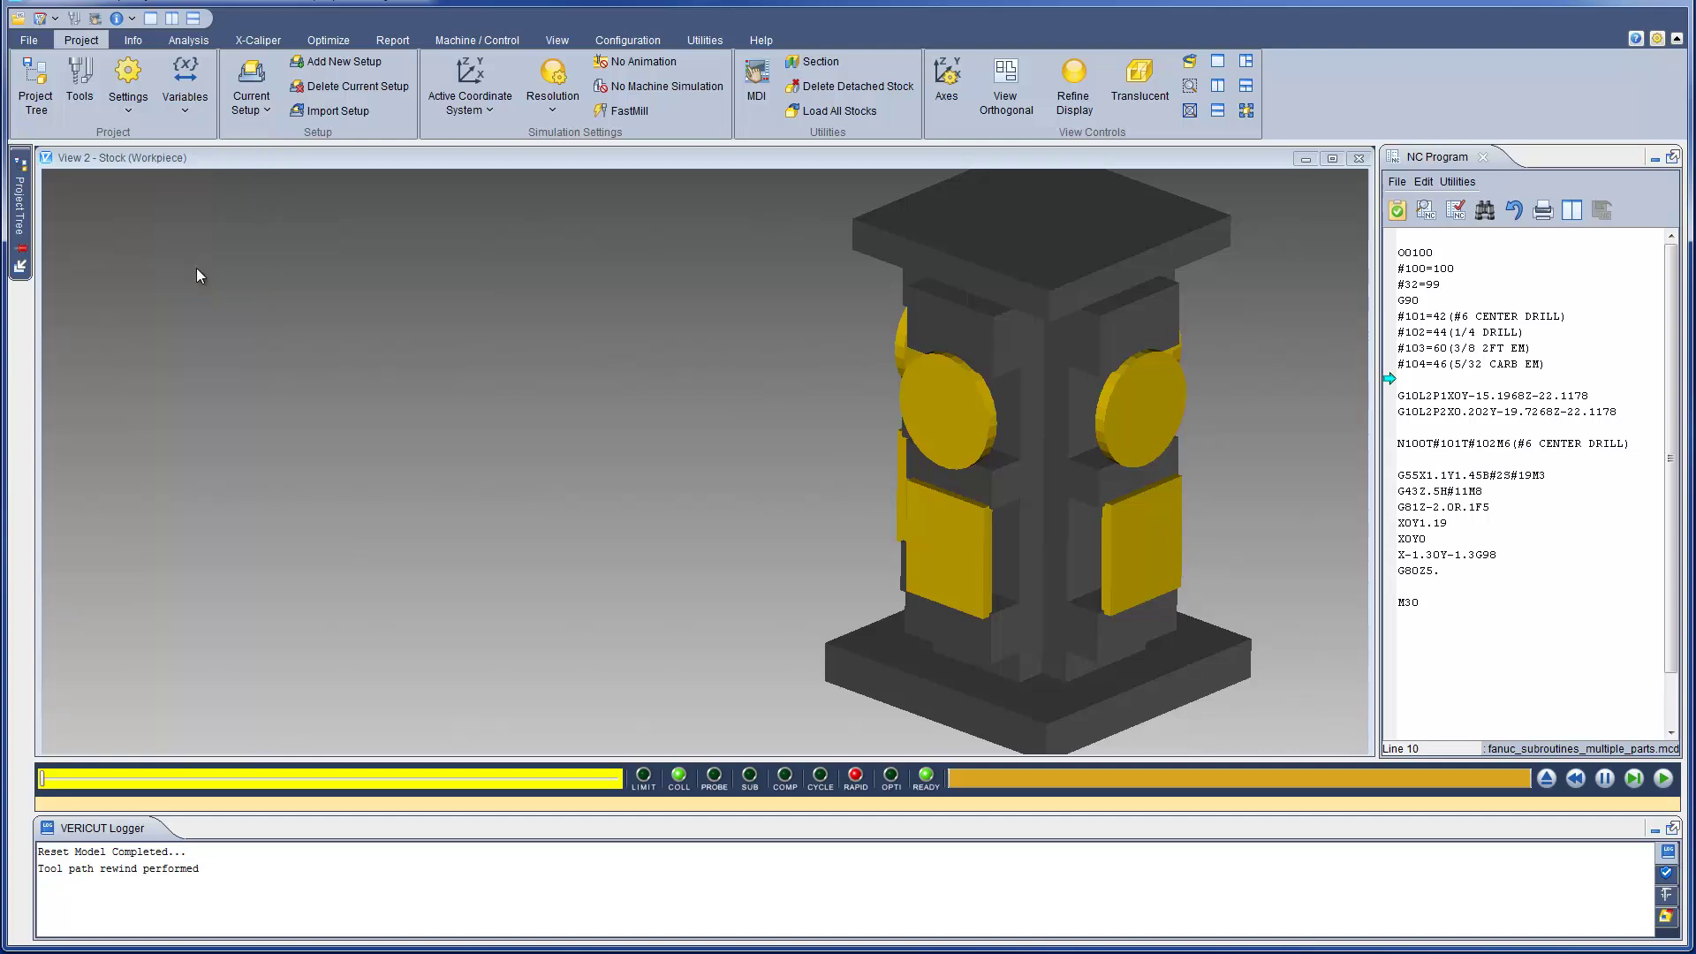
Include project-file, control-file and run-time variables and add an Origin column
{"action": "left_click", "coordinate": [74, 226]}
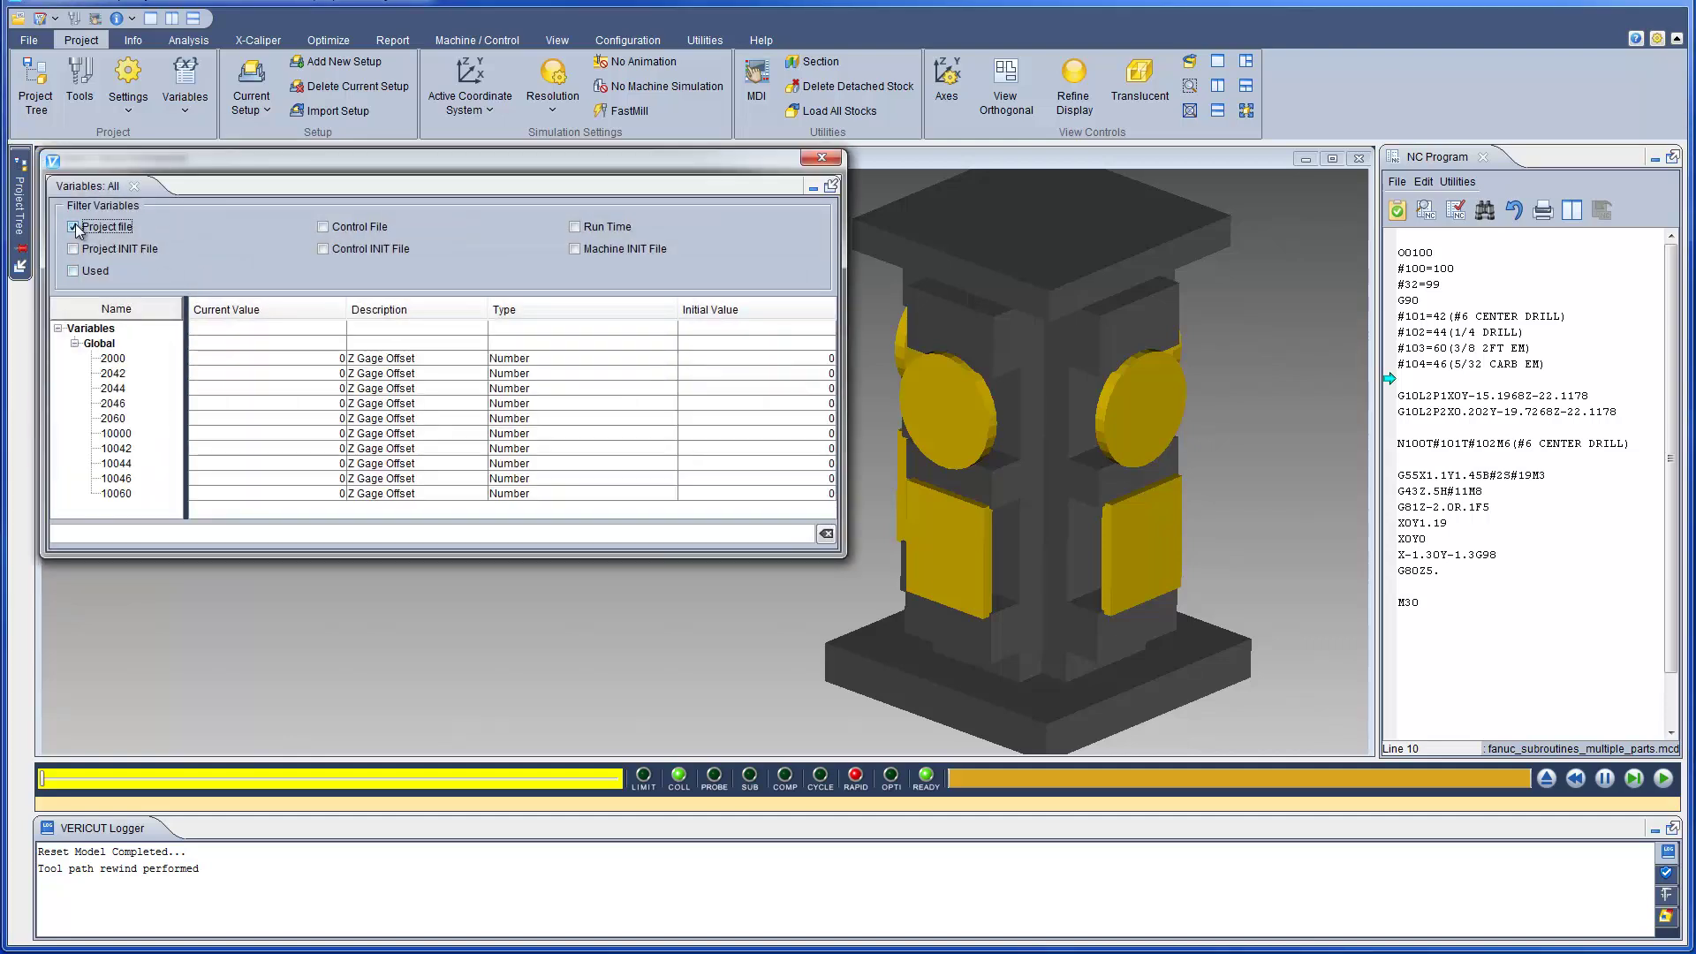
{"action": "left_click", "coordinate": [324, 227]}
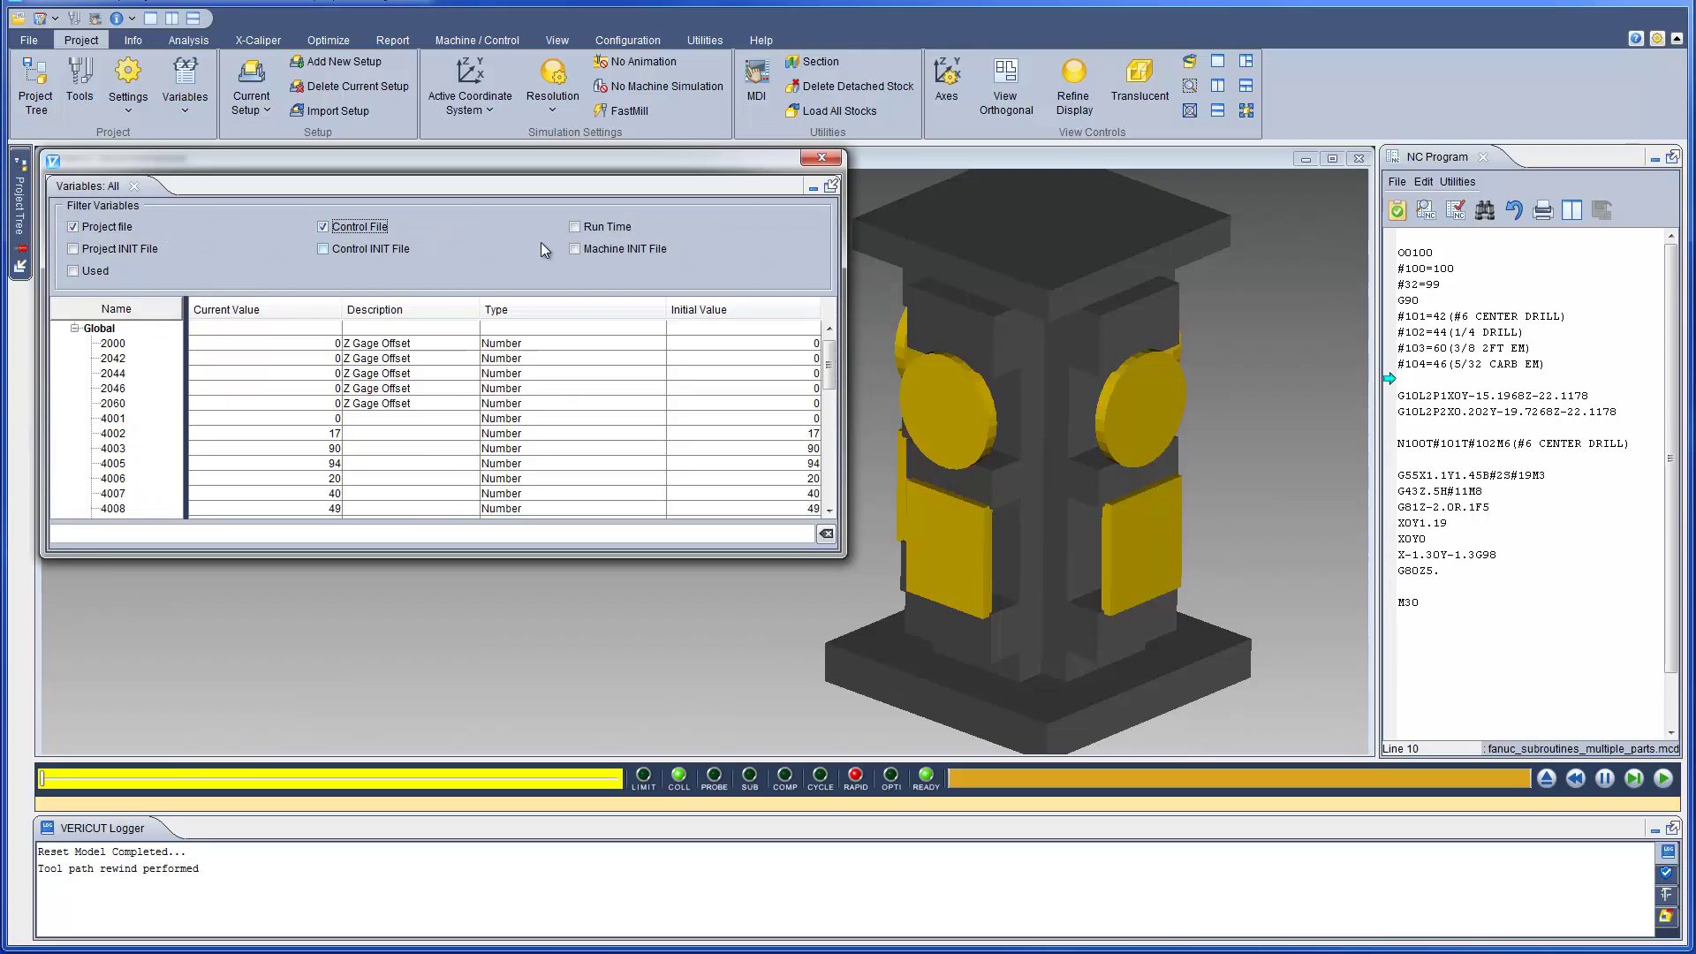
{"action": "left_click", "coordinate": [575, 226]}
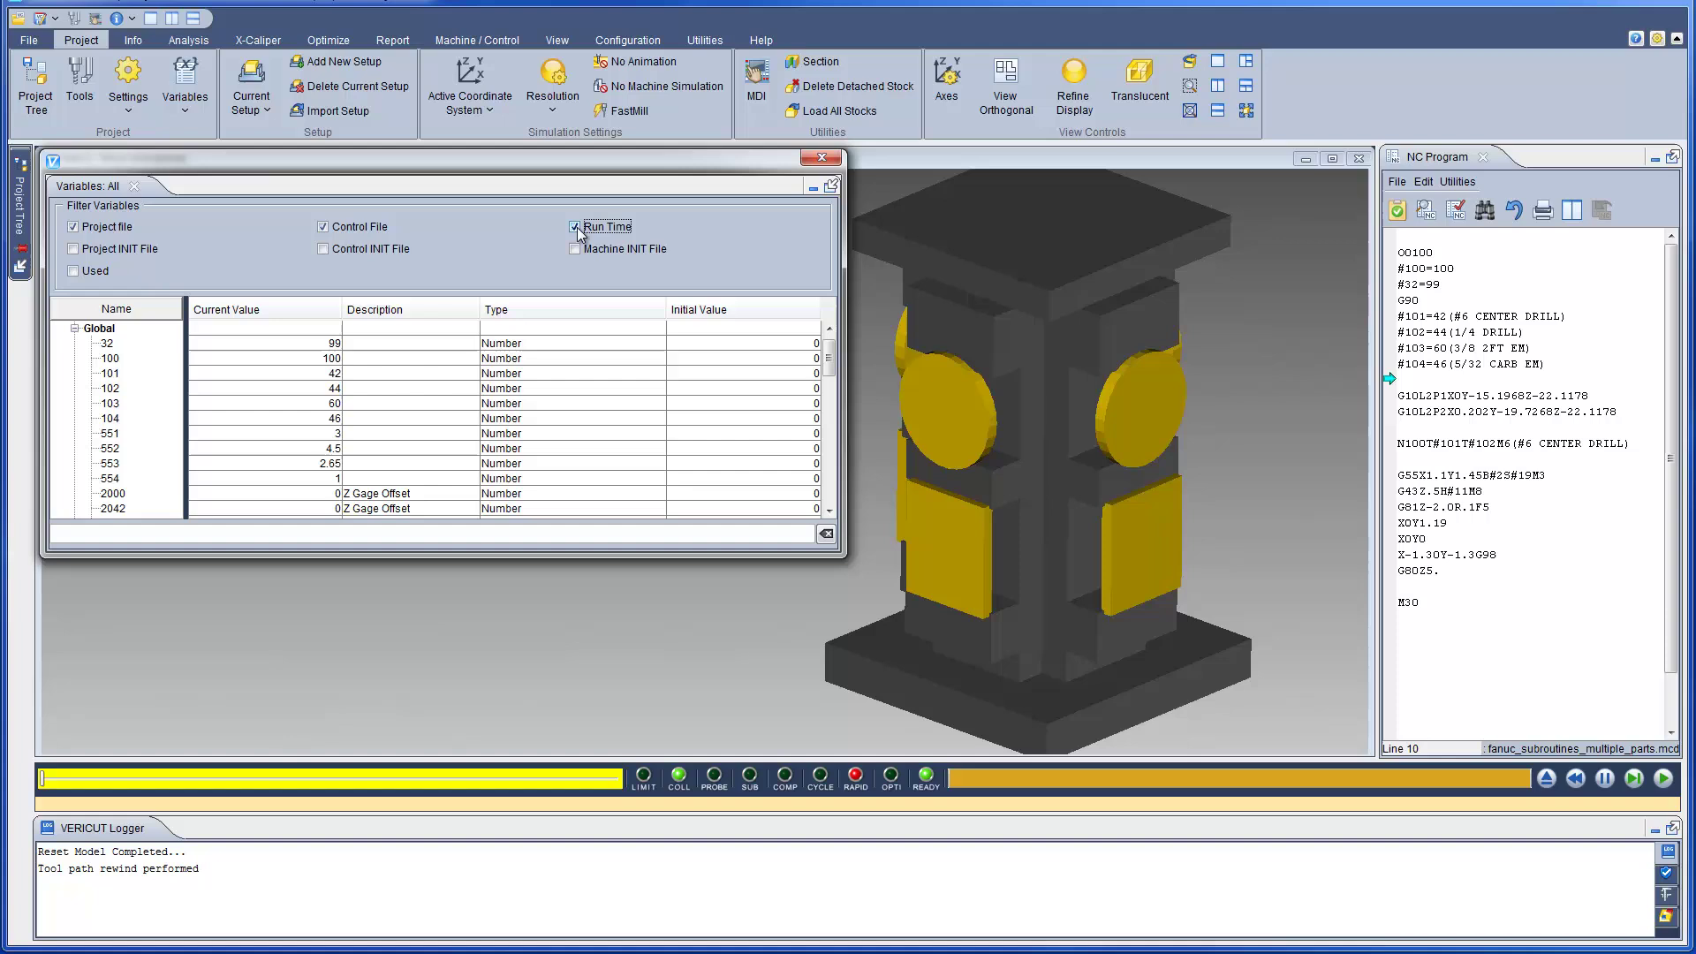
{"action": "right_click", "coordinate": [565, 375]}
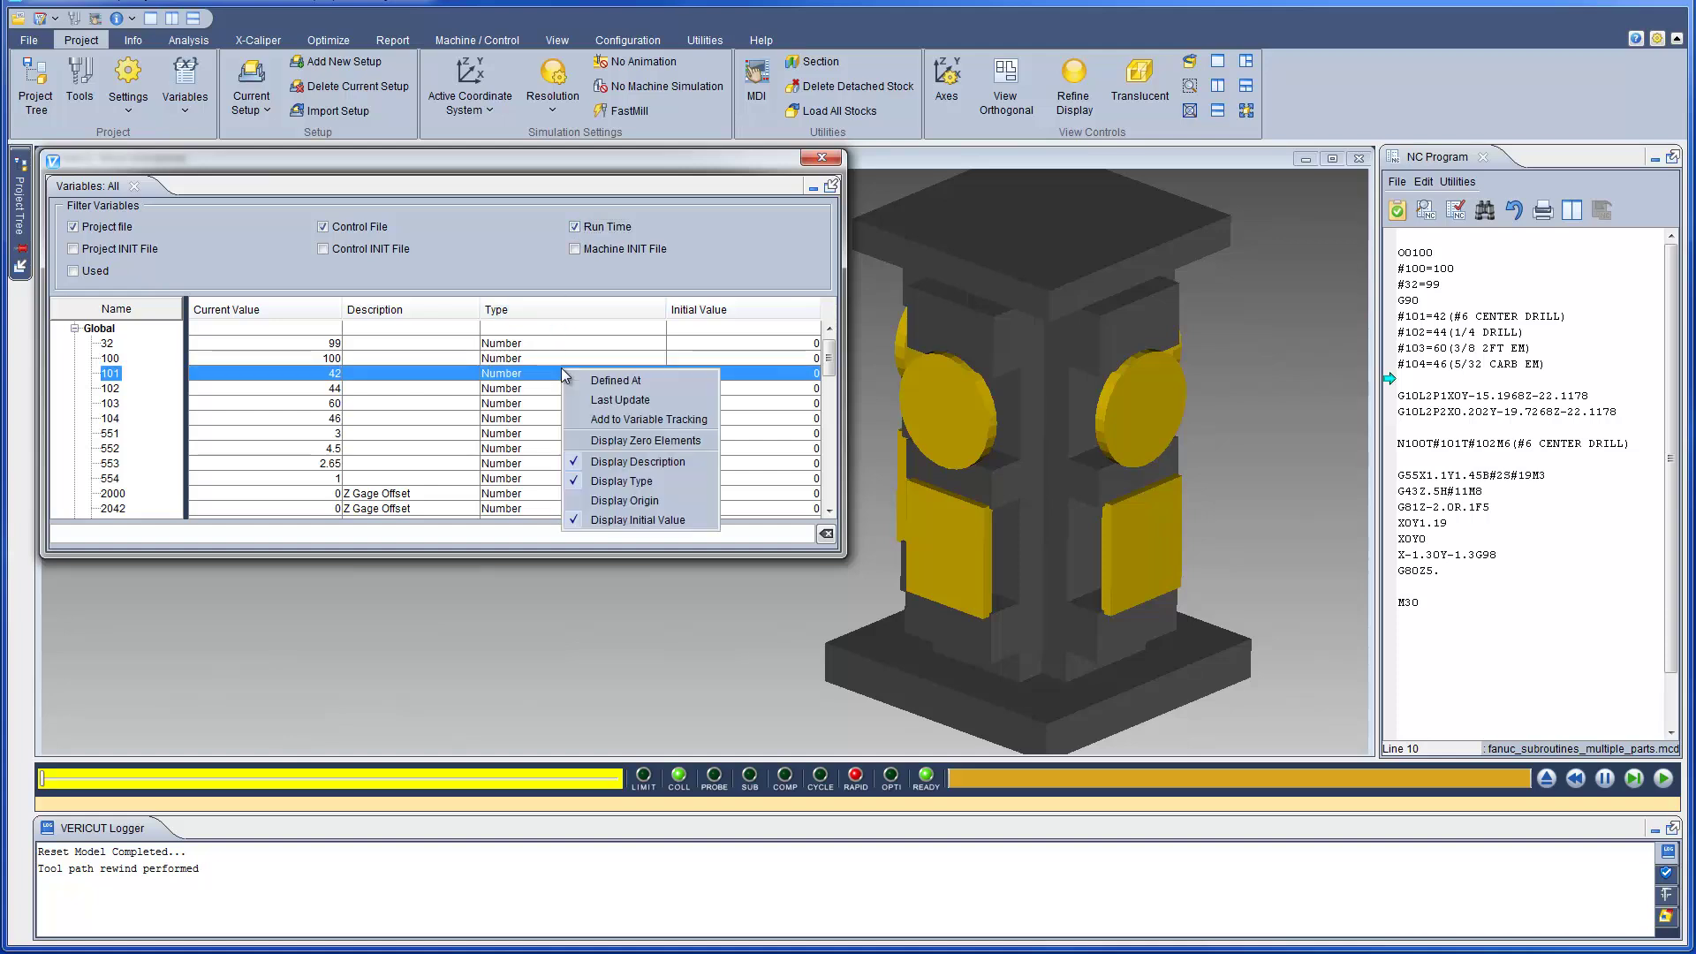
{"action": "left_click", "coordinate": [607, 502]}
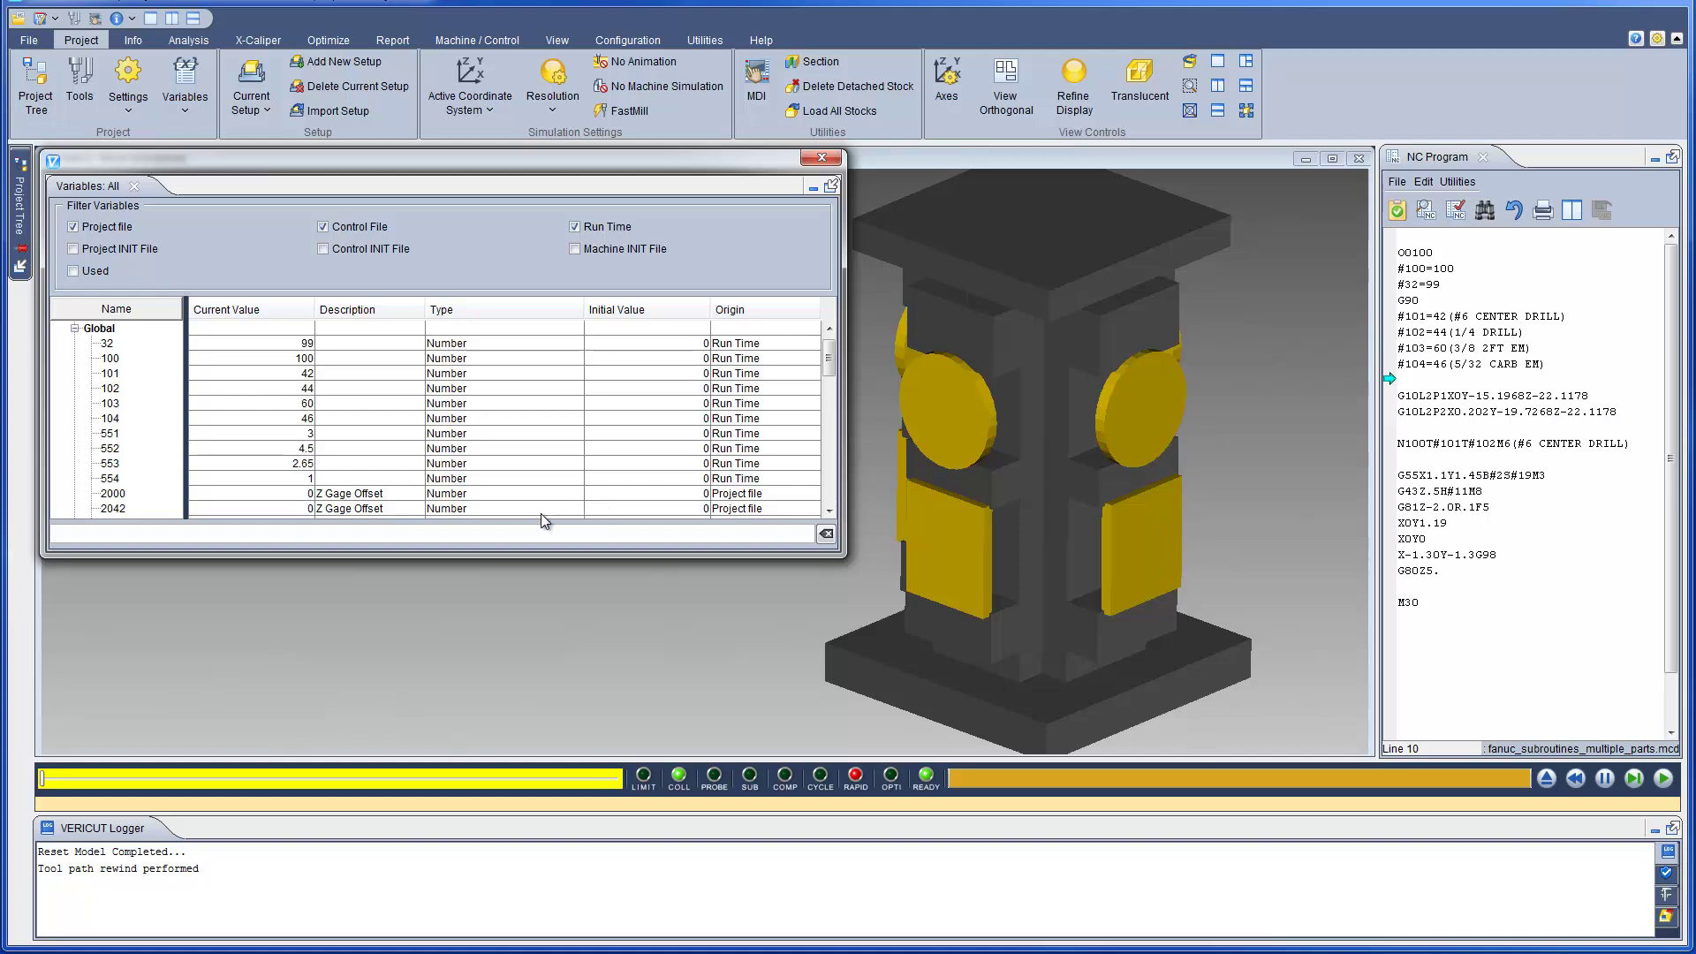
Filter to variable 552, show where it is defined, then clear the filter
{"action": "left_click", "coordinate": [490, 531]}
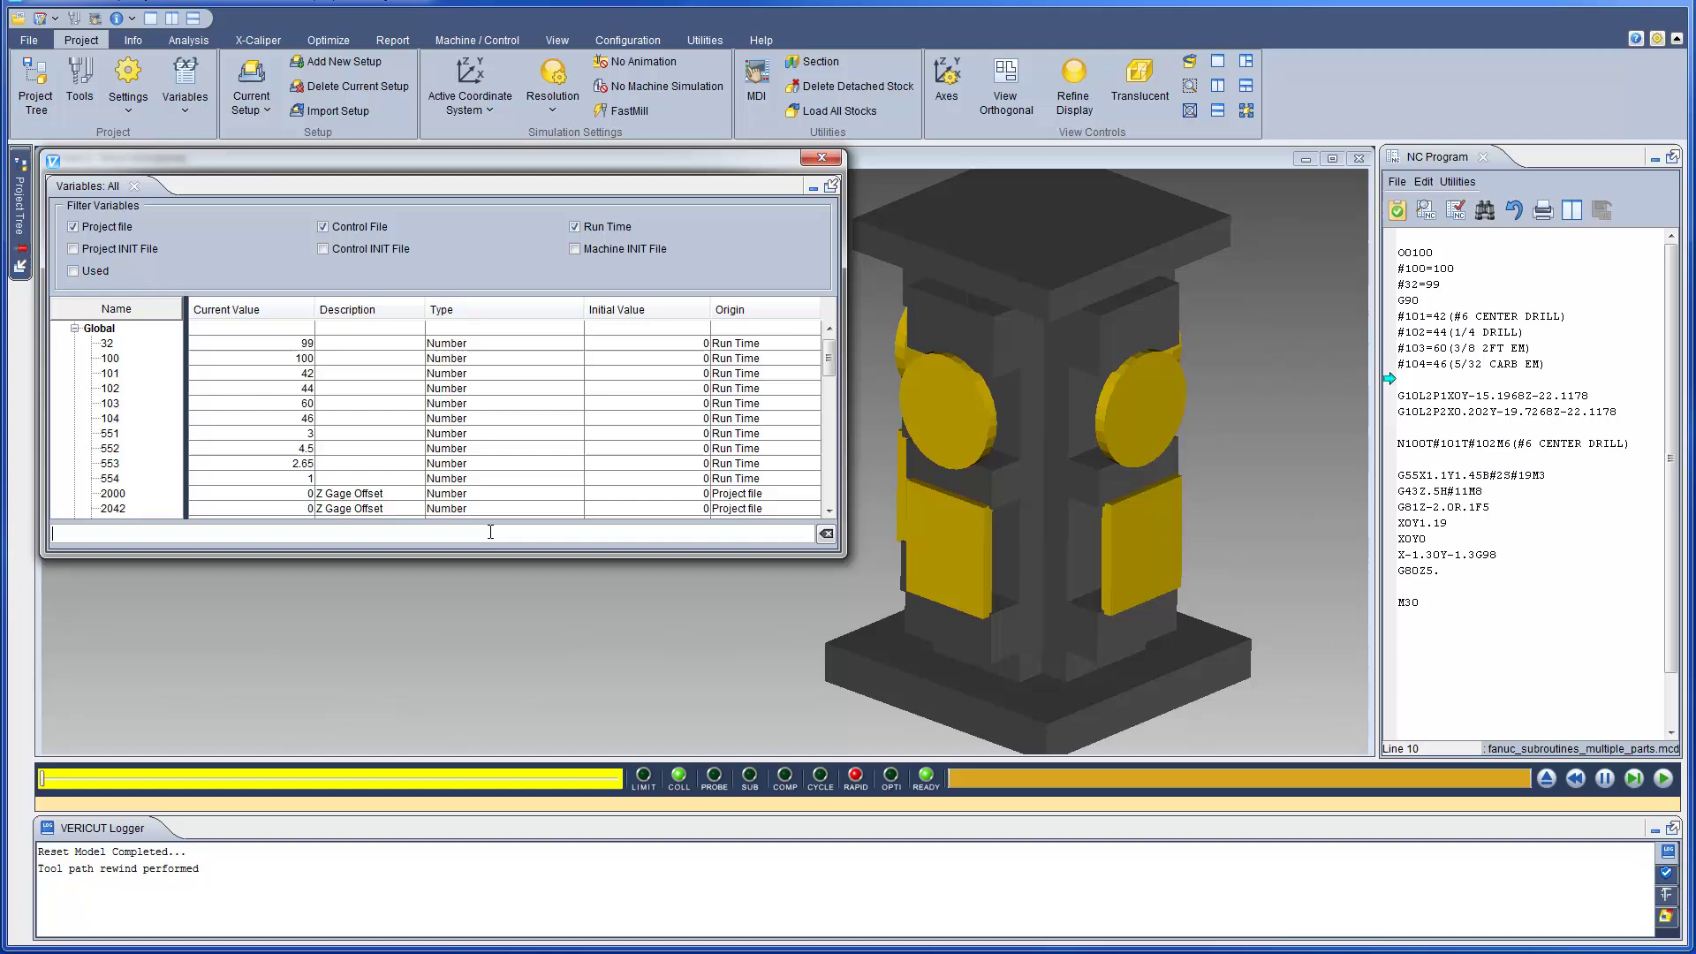
{"action": "type", "text": "552"}
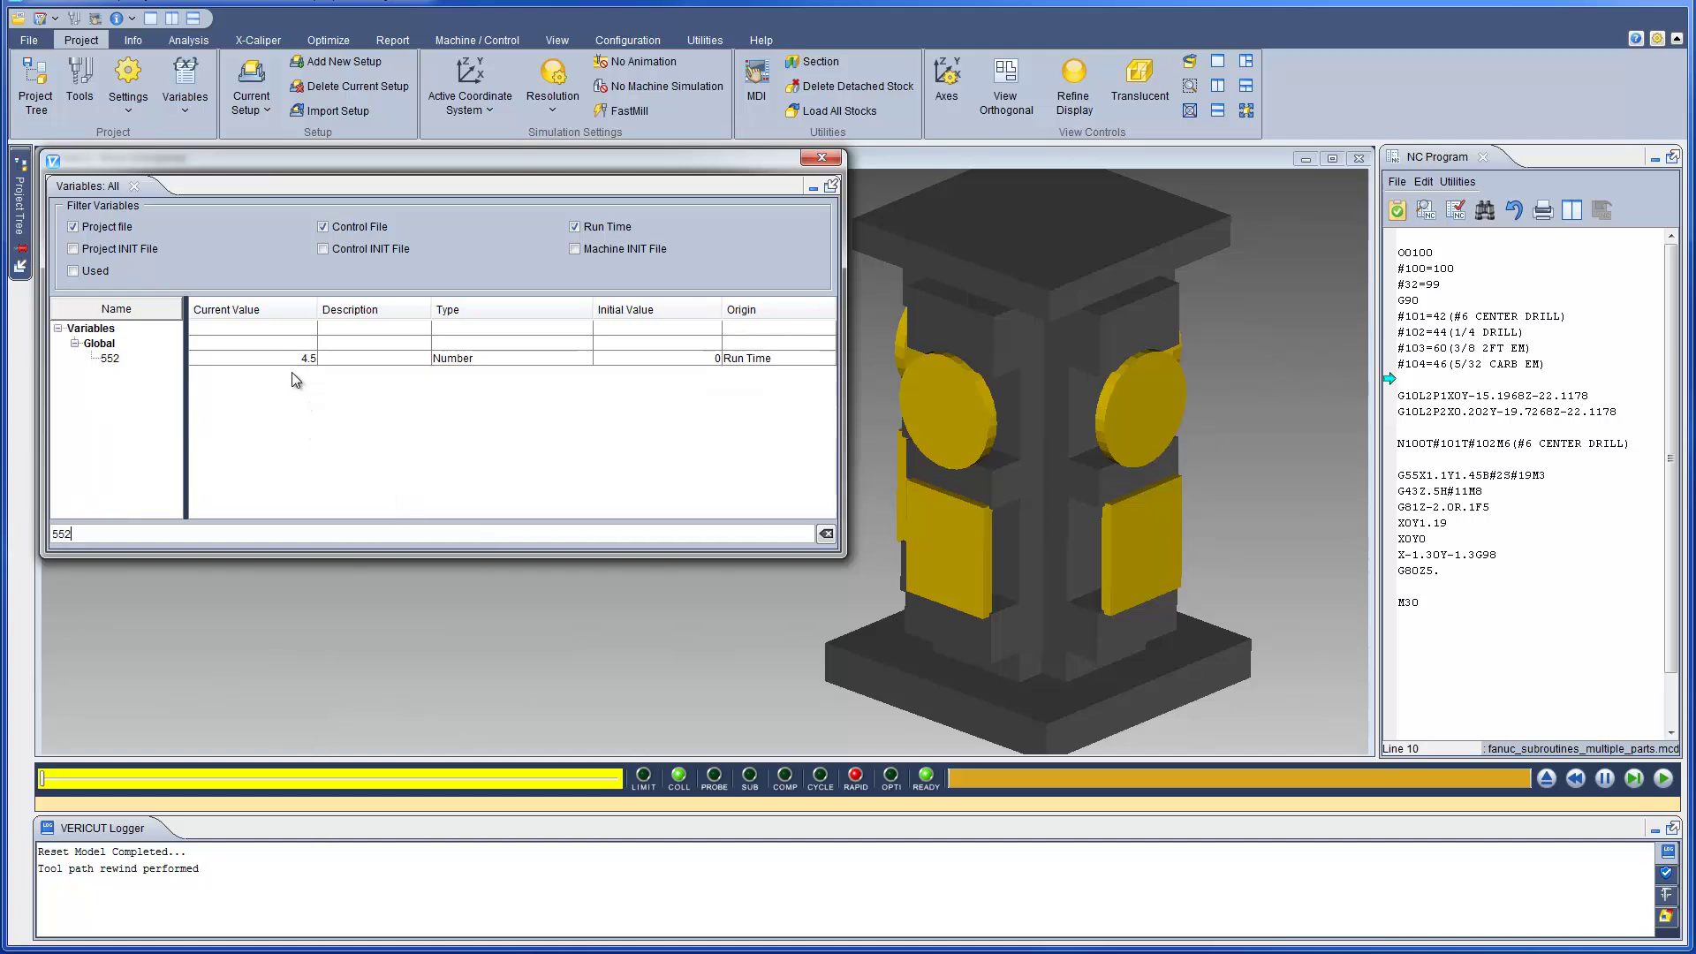
{"action": "left_click", "coordinate": [291, 365]}
{"action": "right_click", "coordinate": [291, 365]}
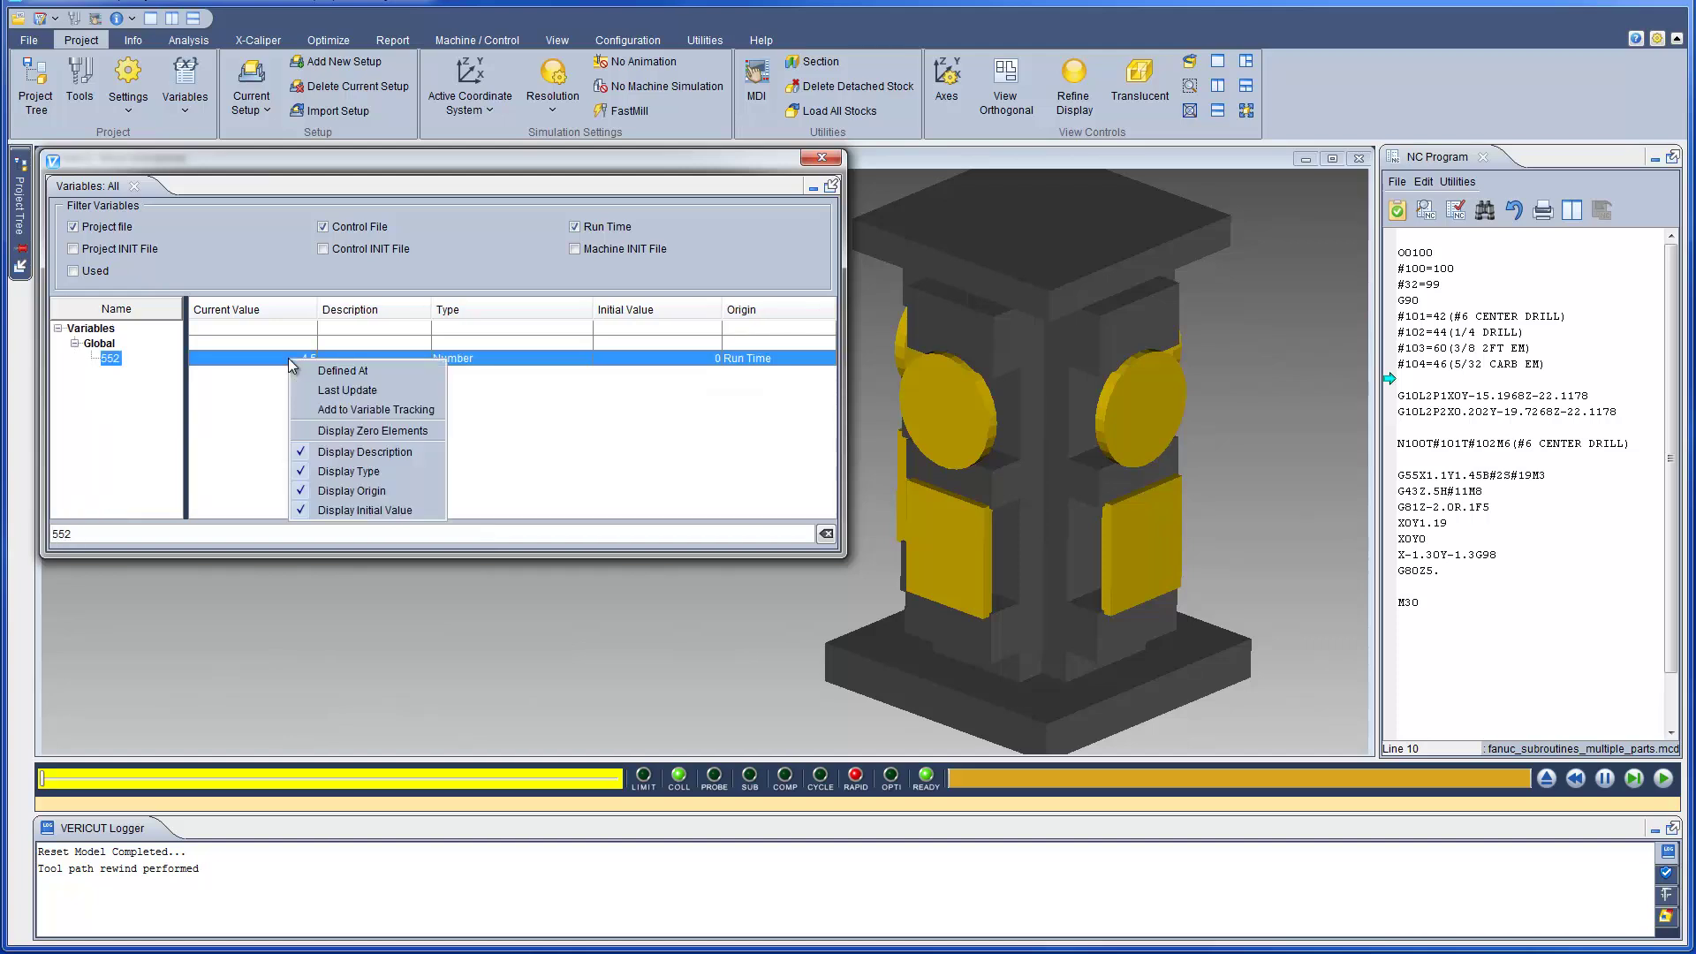
{"action": "left_click", "coordinate": [311, 370]}
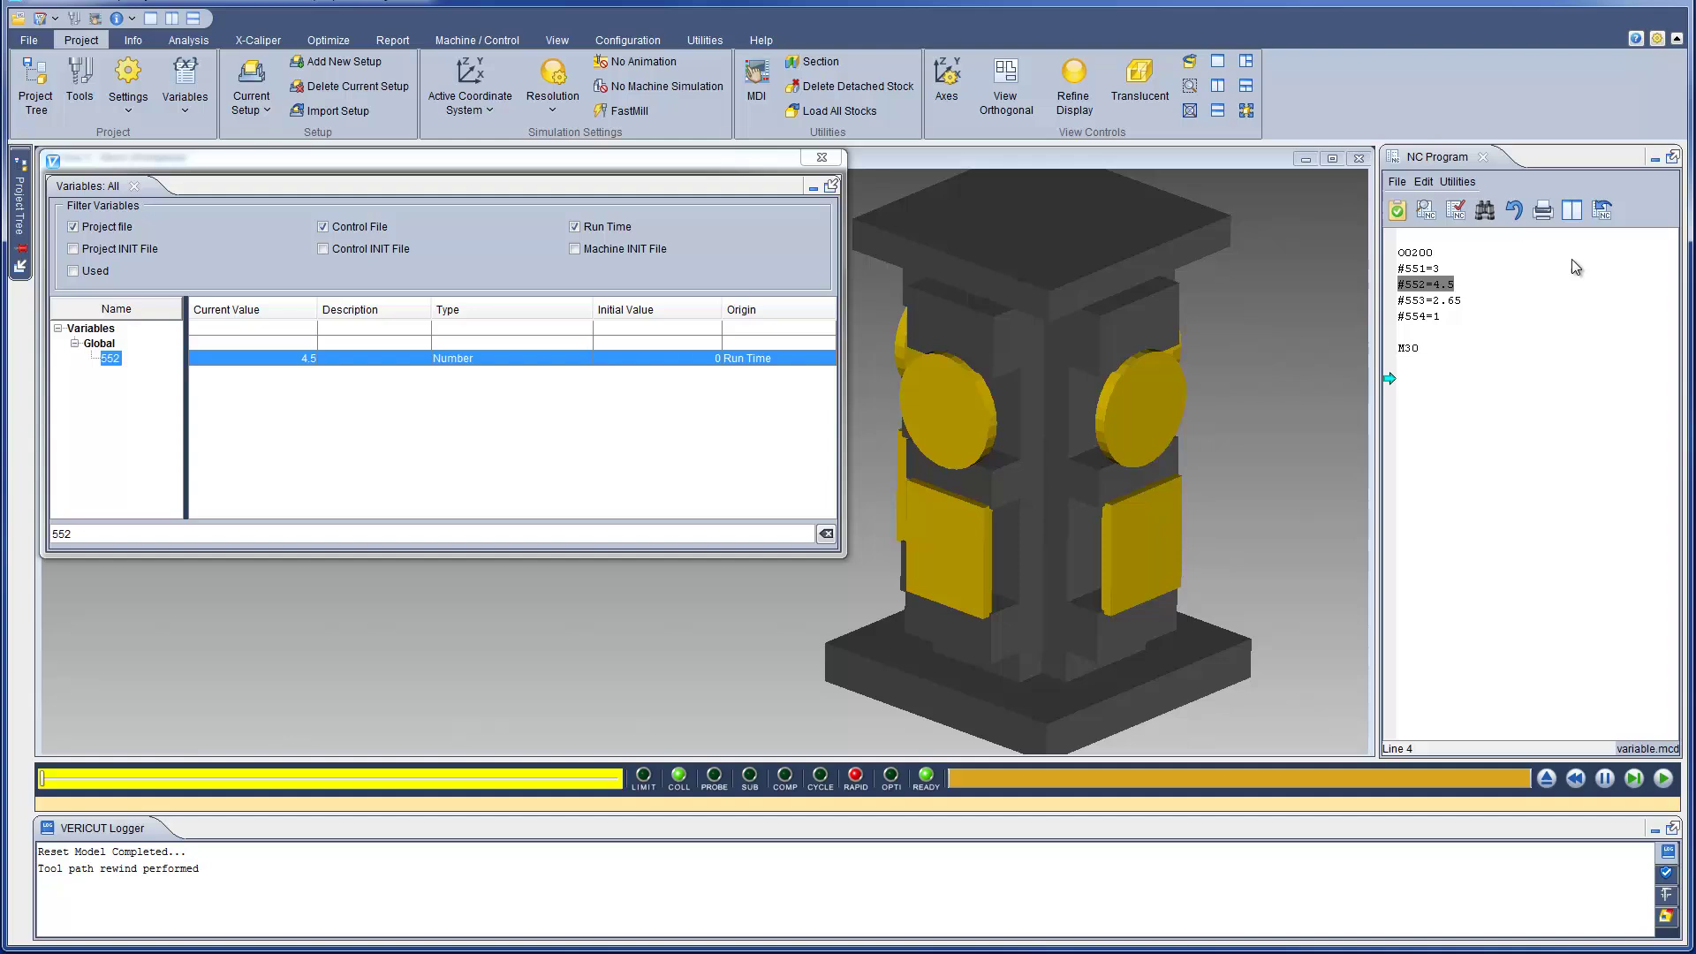
{"action": "left_click", "coordinate": [1604, 210]}
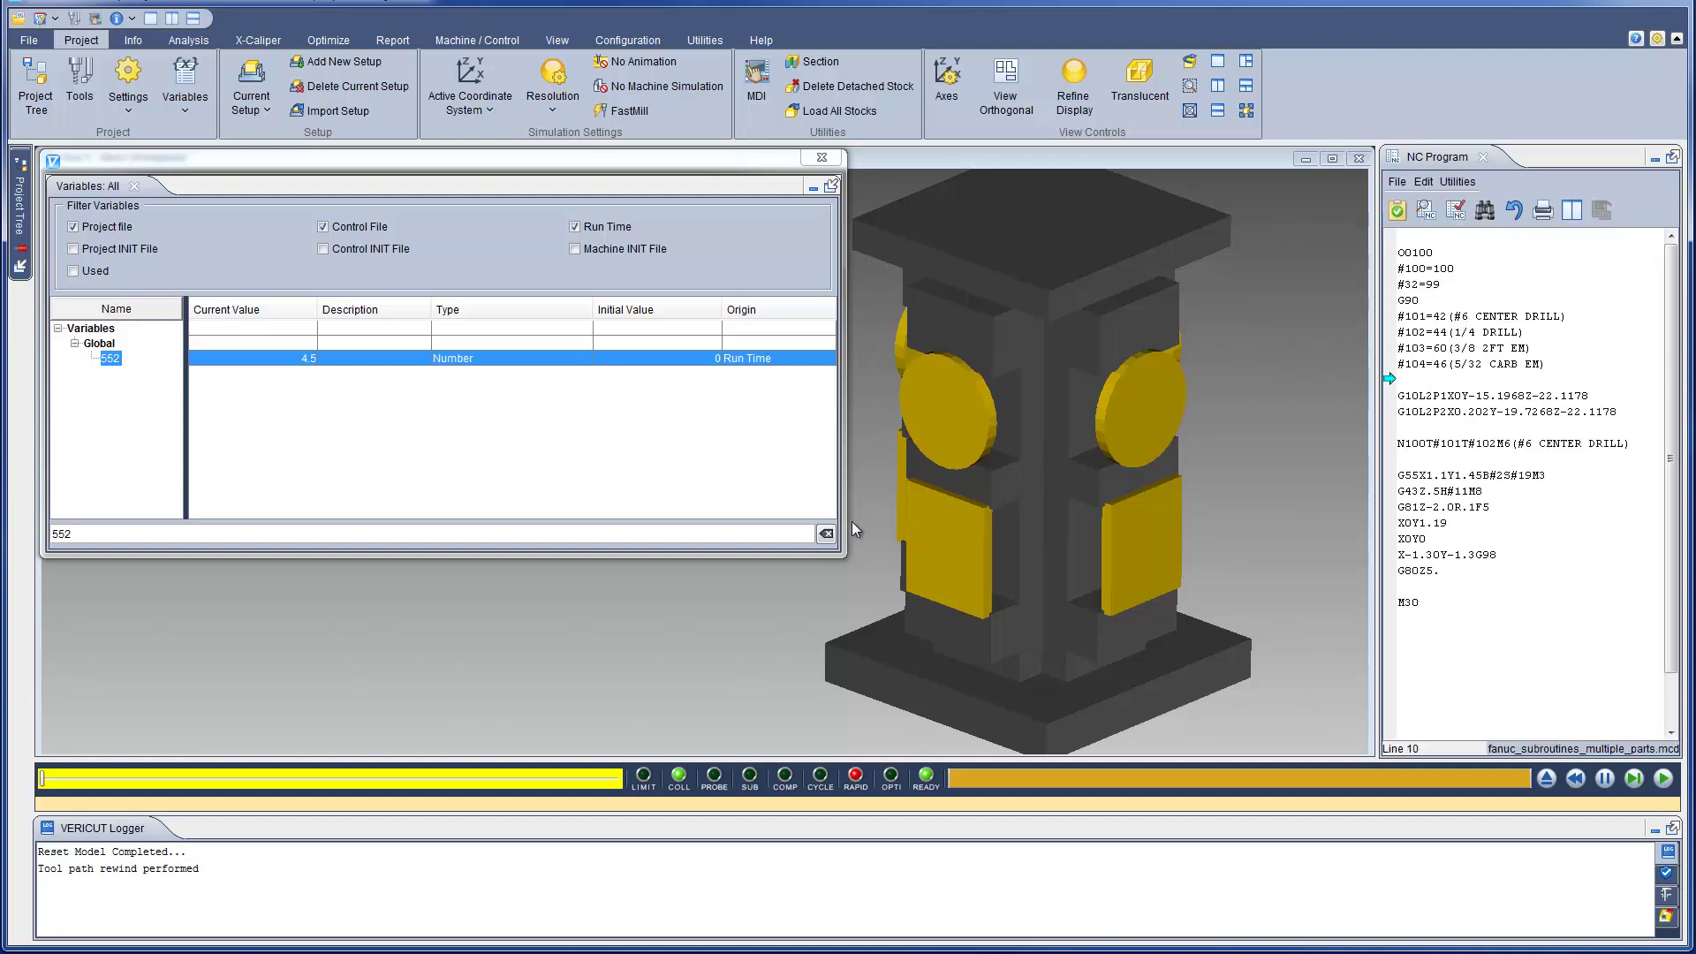
{"action": "left_click", "coordinate": [827, 534]}
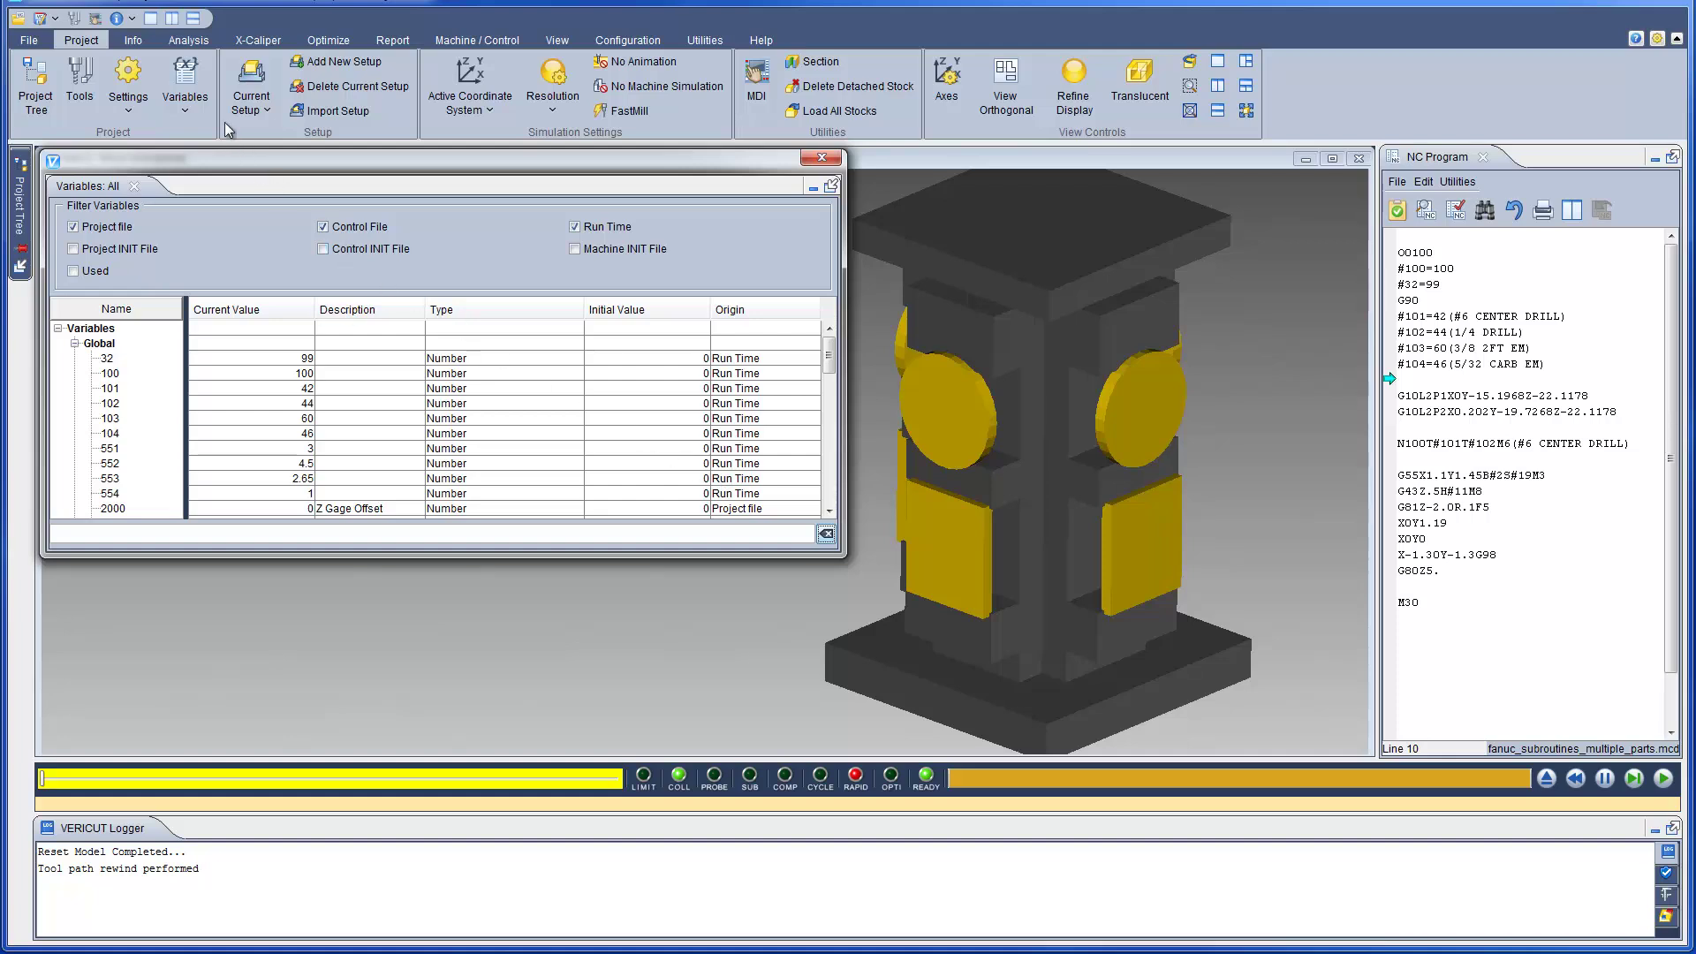
Open Variables: Recent, step one more NC line, and dock it beside Variables: All
{"action": "left_click", "coordinate": [200, 110]}
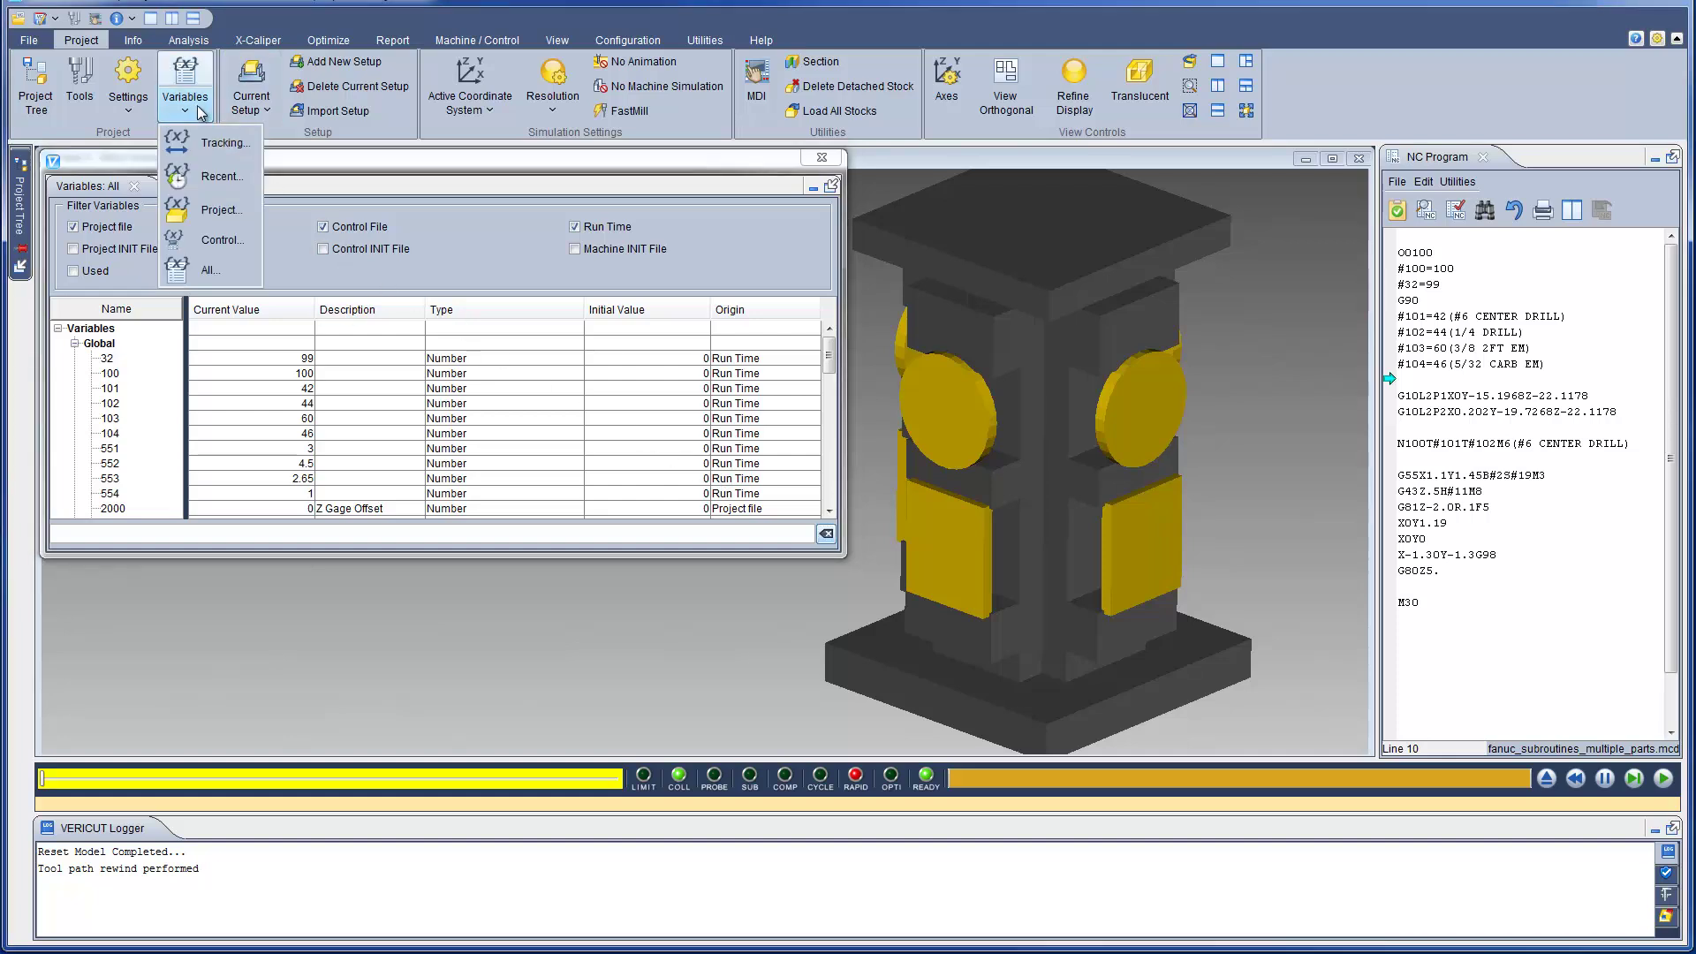
{"action": "left_click", "coordinate": [206, 179]}
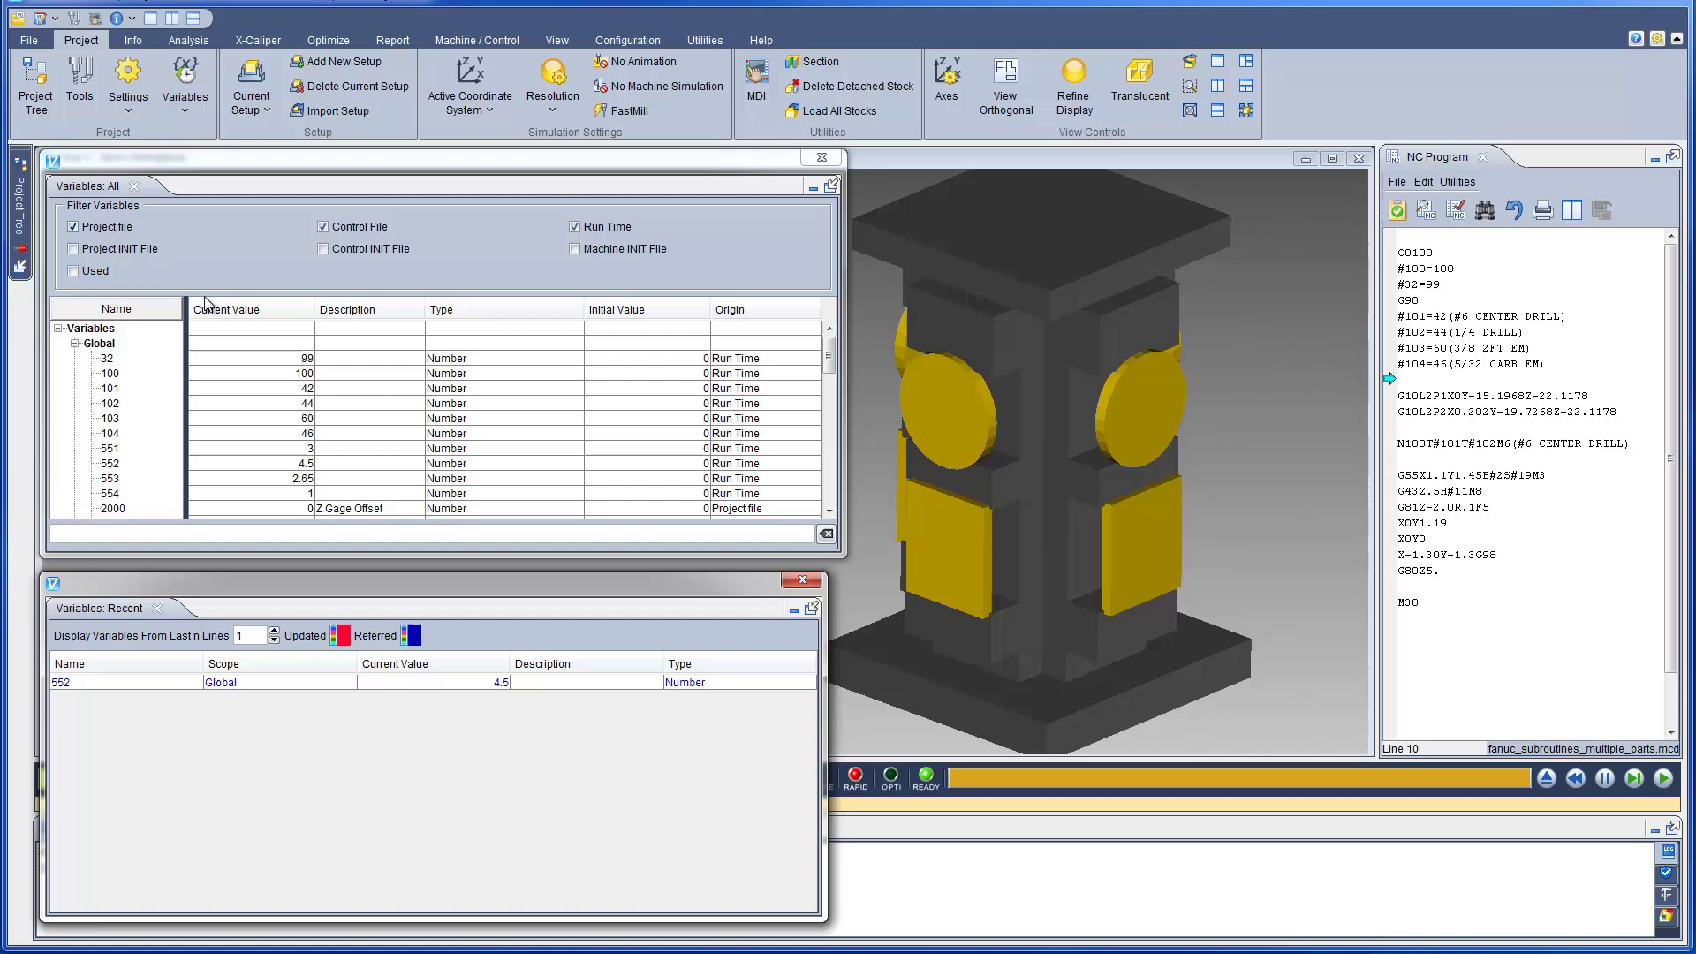
{"action": "left_click", "coordinate": [275, 630]}
{"action": "left_click", "coordinate": [275, 630]}
{"action": "left_click", "coordinate": [275, 640]}
{"action": "left_click", "coordinate": [274, 640]}
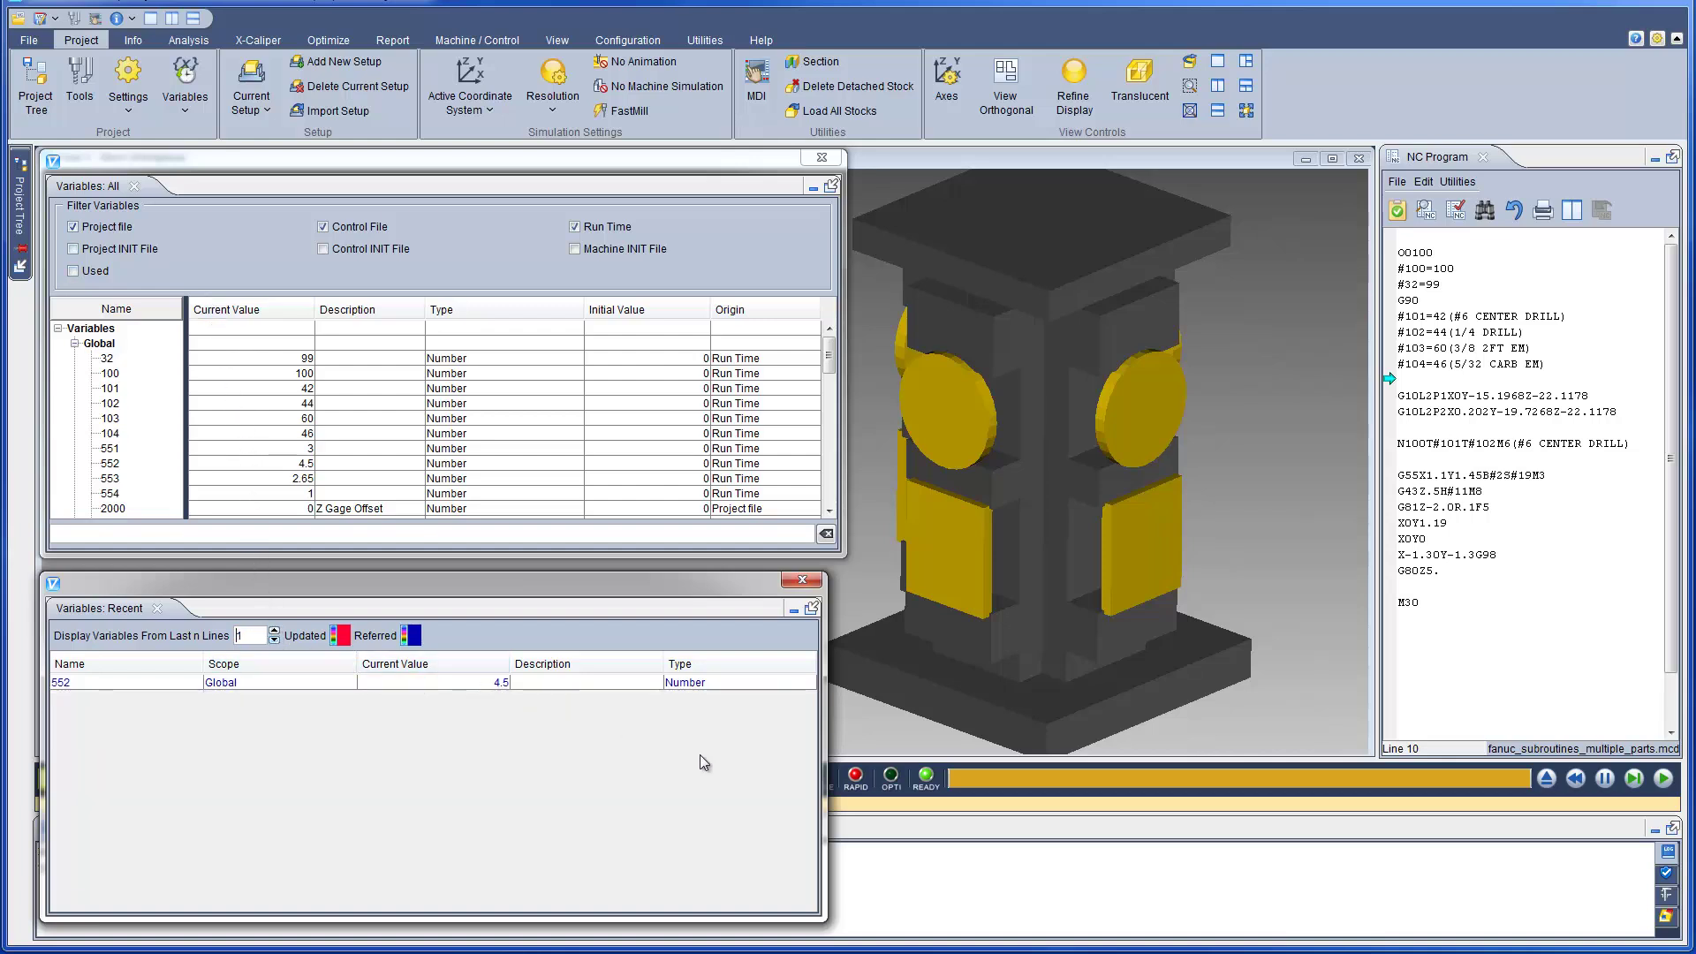
{"action": "left_click", "coordinate": [1631, 784]}
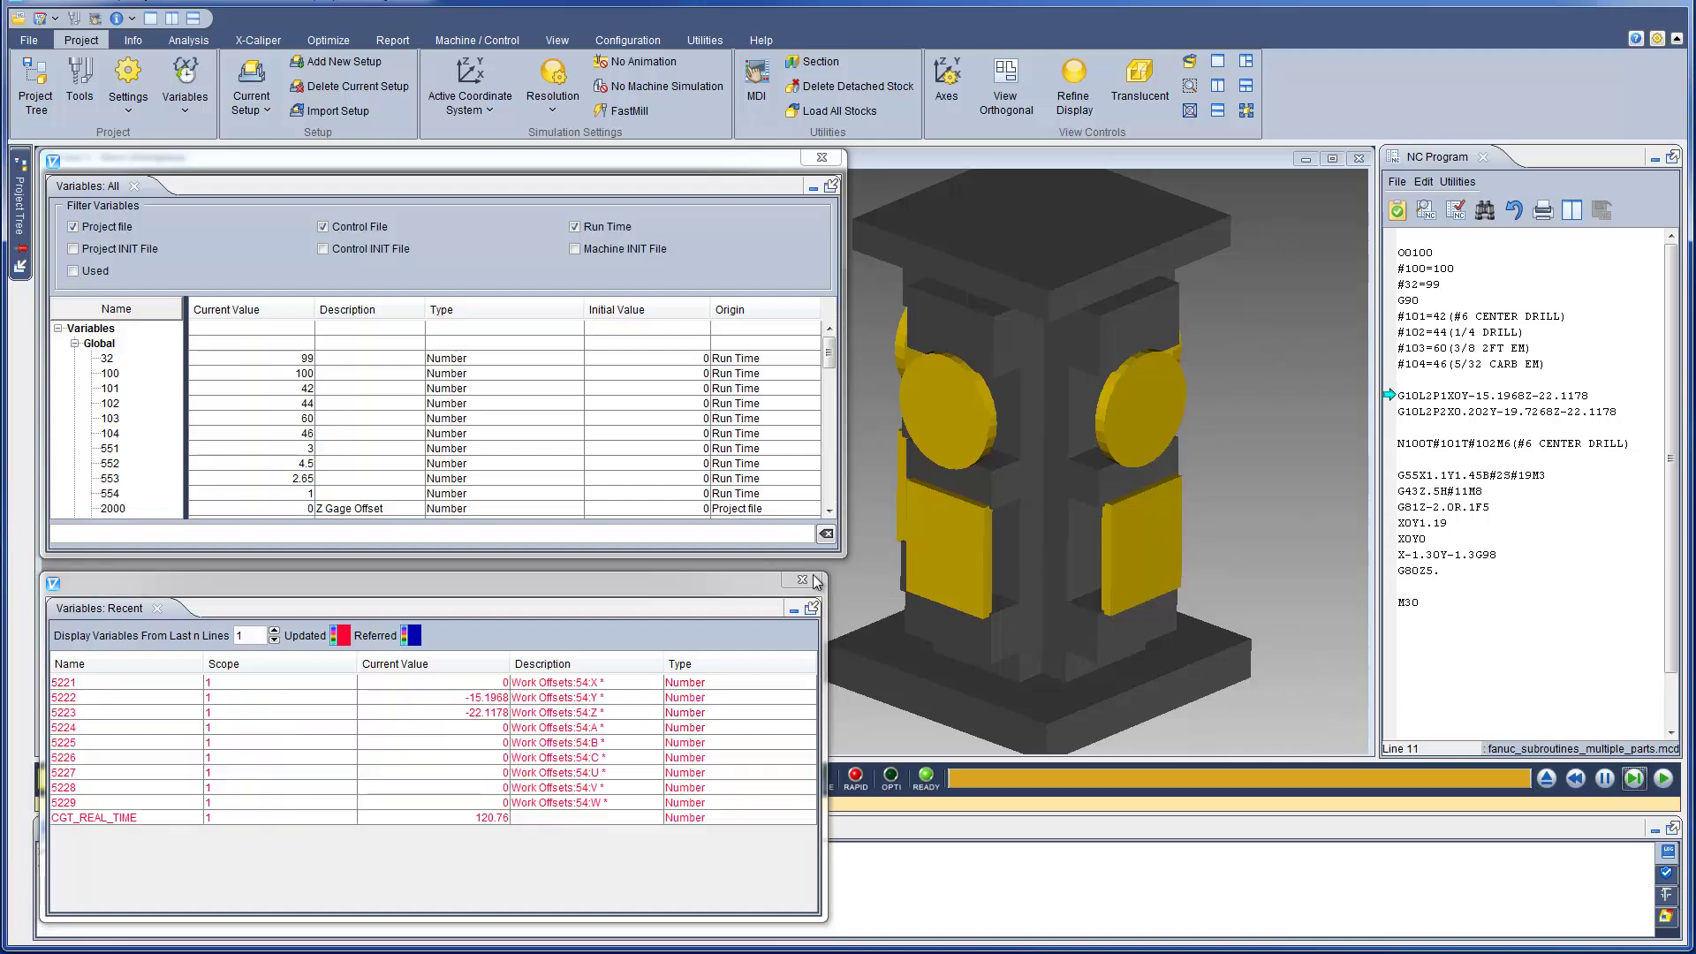
{"action": "left_click_drag", "start_coordinate": [639, 587], "coordinate": [644, 197]}
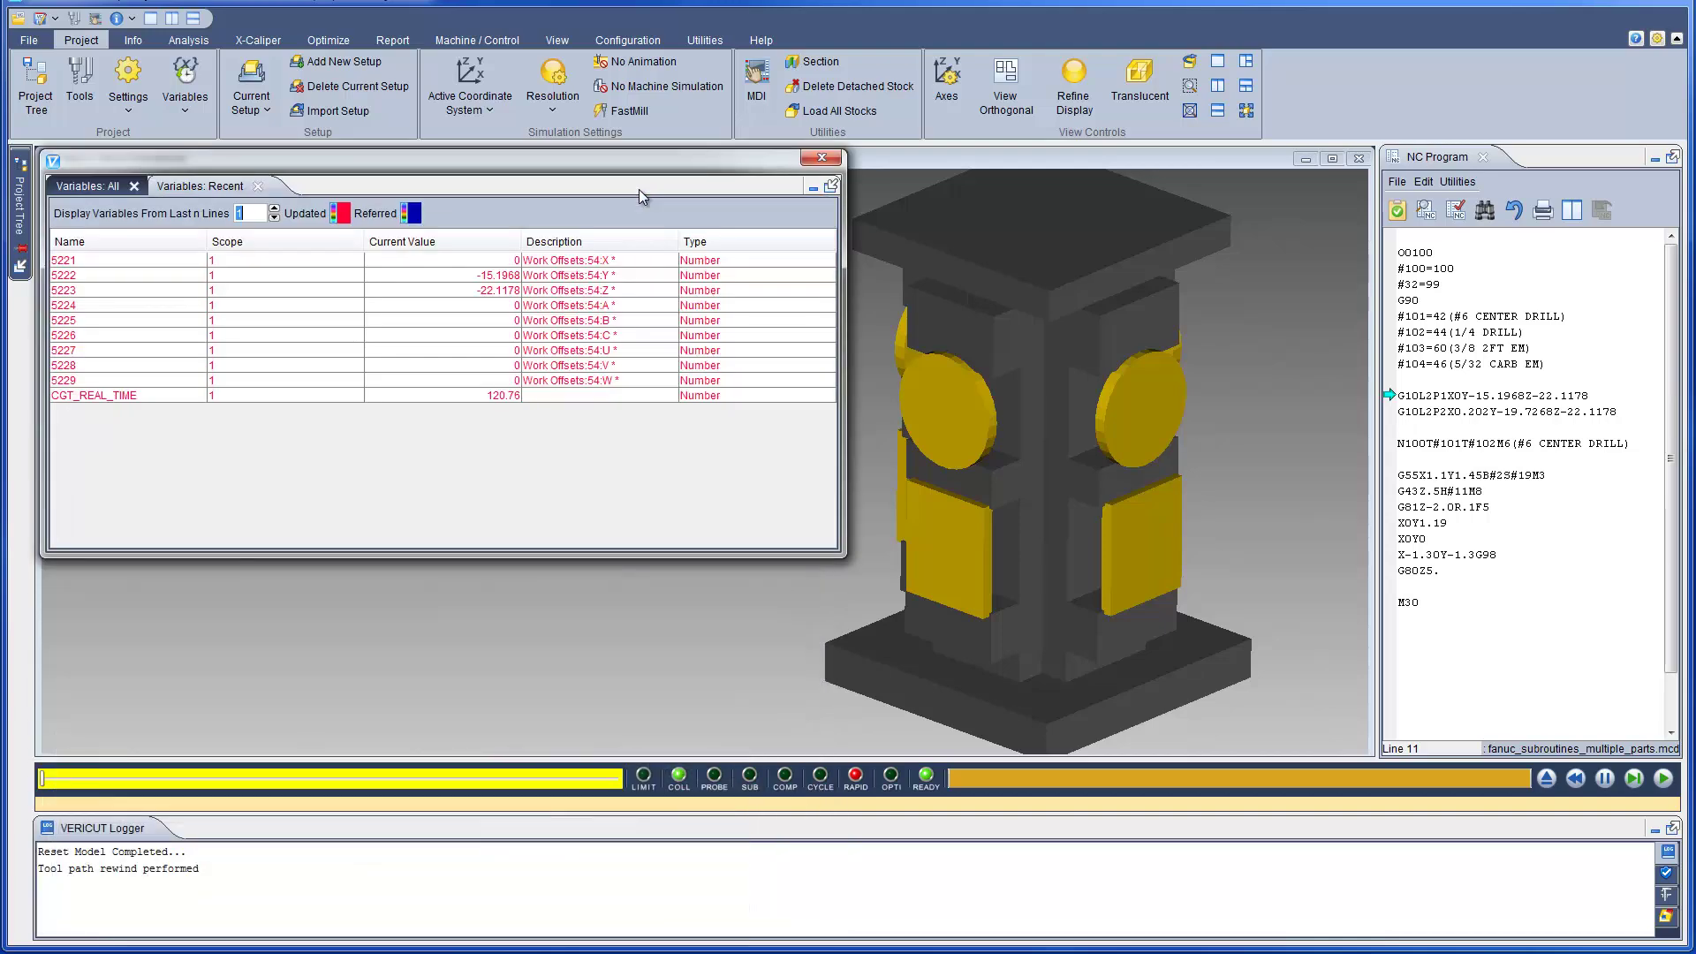
Add variable 102 to a docked Variables: Tracking tab and play the simulation
{"action": "left_click", "coordinate": [123, 189]}
{"action": "left_click", "coordinate": [184, 97]}
{"action": "left_click", "coordinate": [201, 146]}
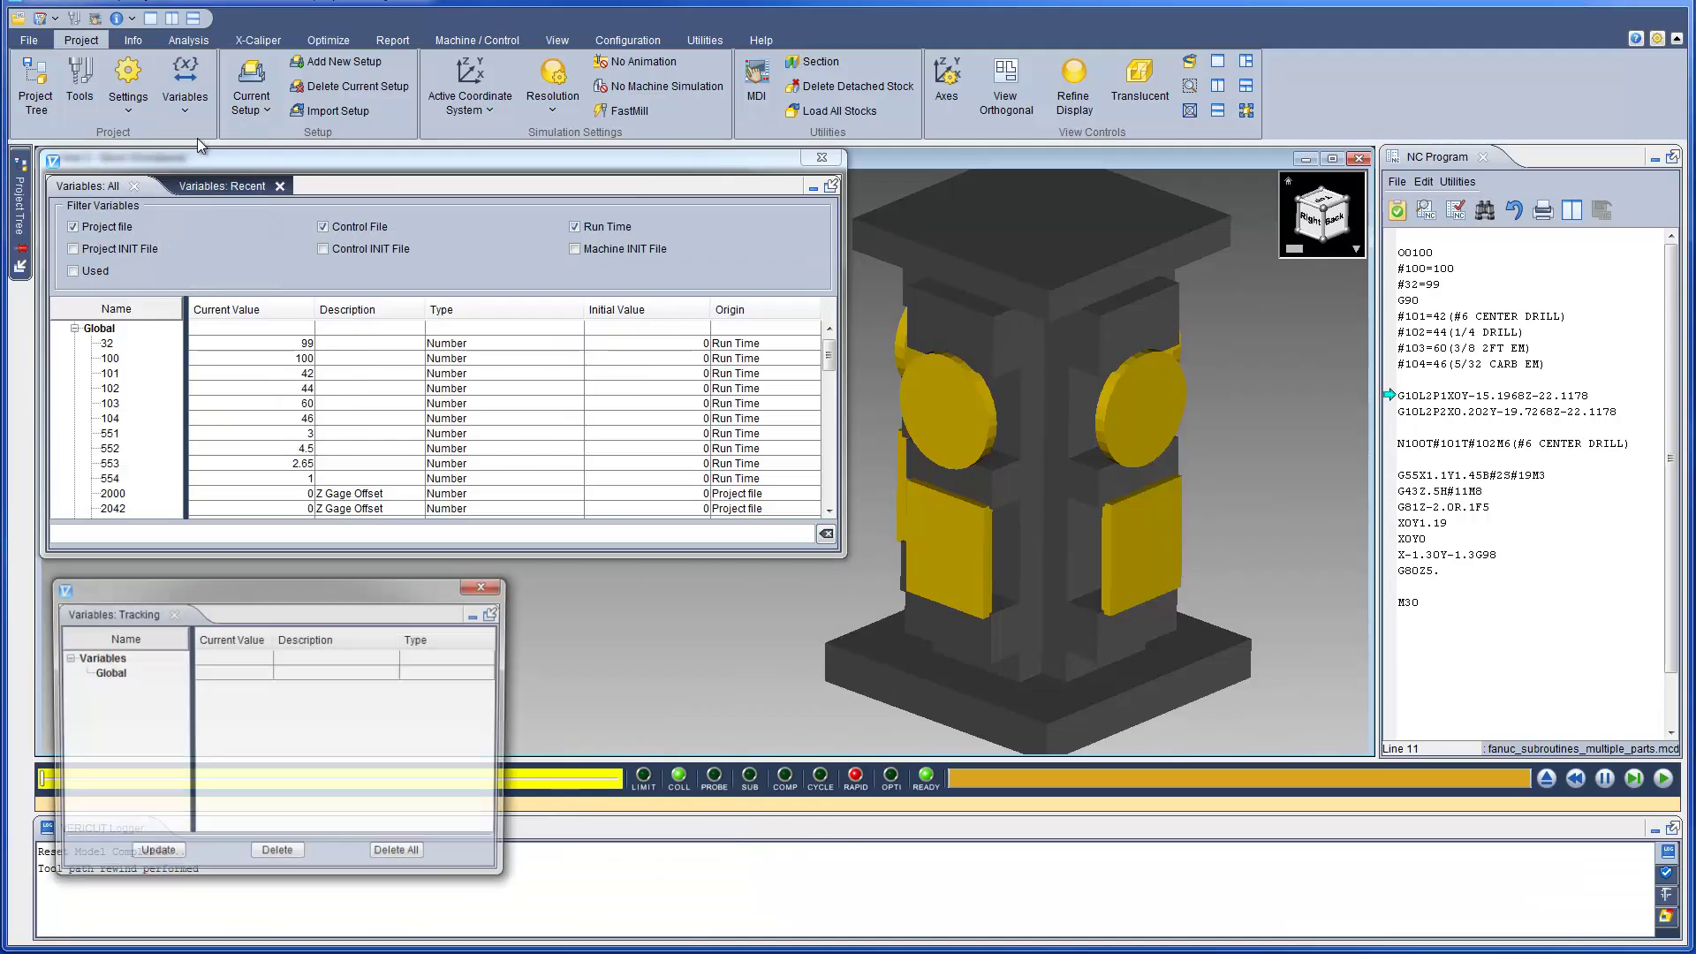
{"action": "right_click", "coordinate": [122, 391]}
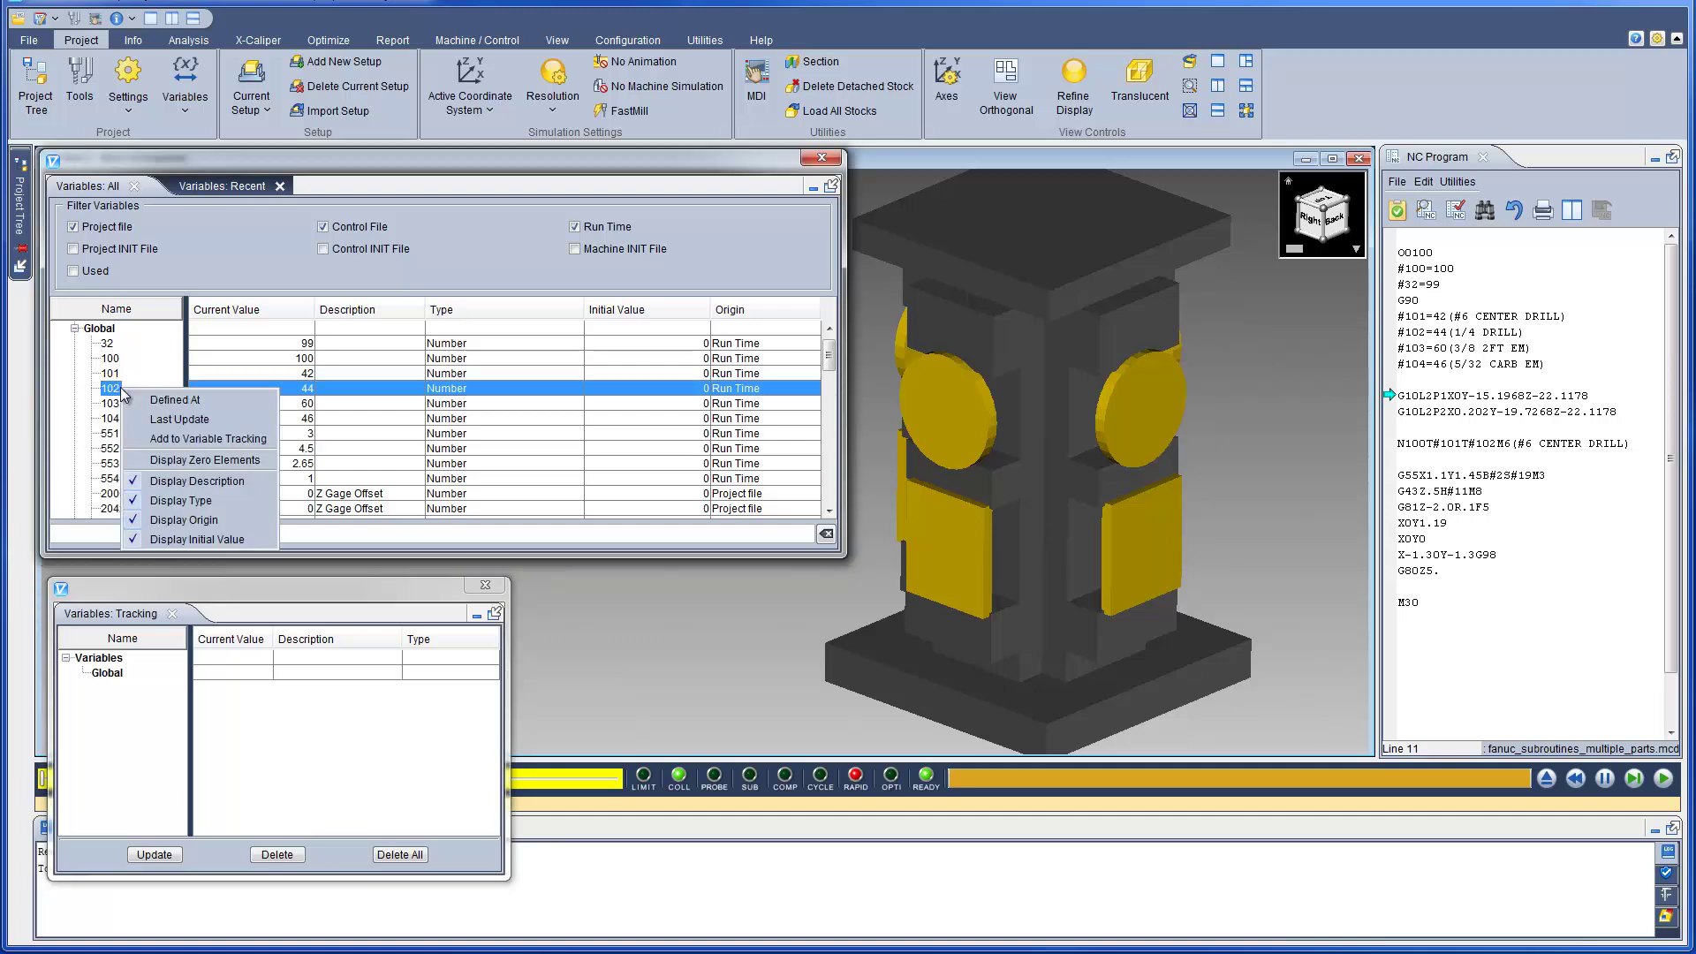
{"action": "left_click", "coordinate": [190, 439]}
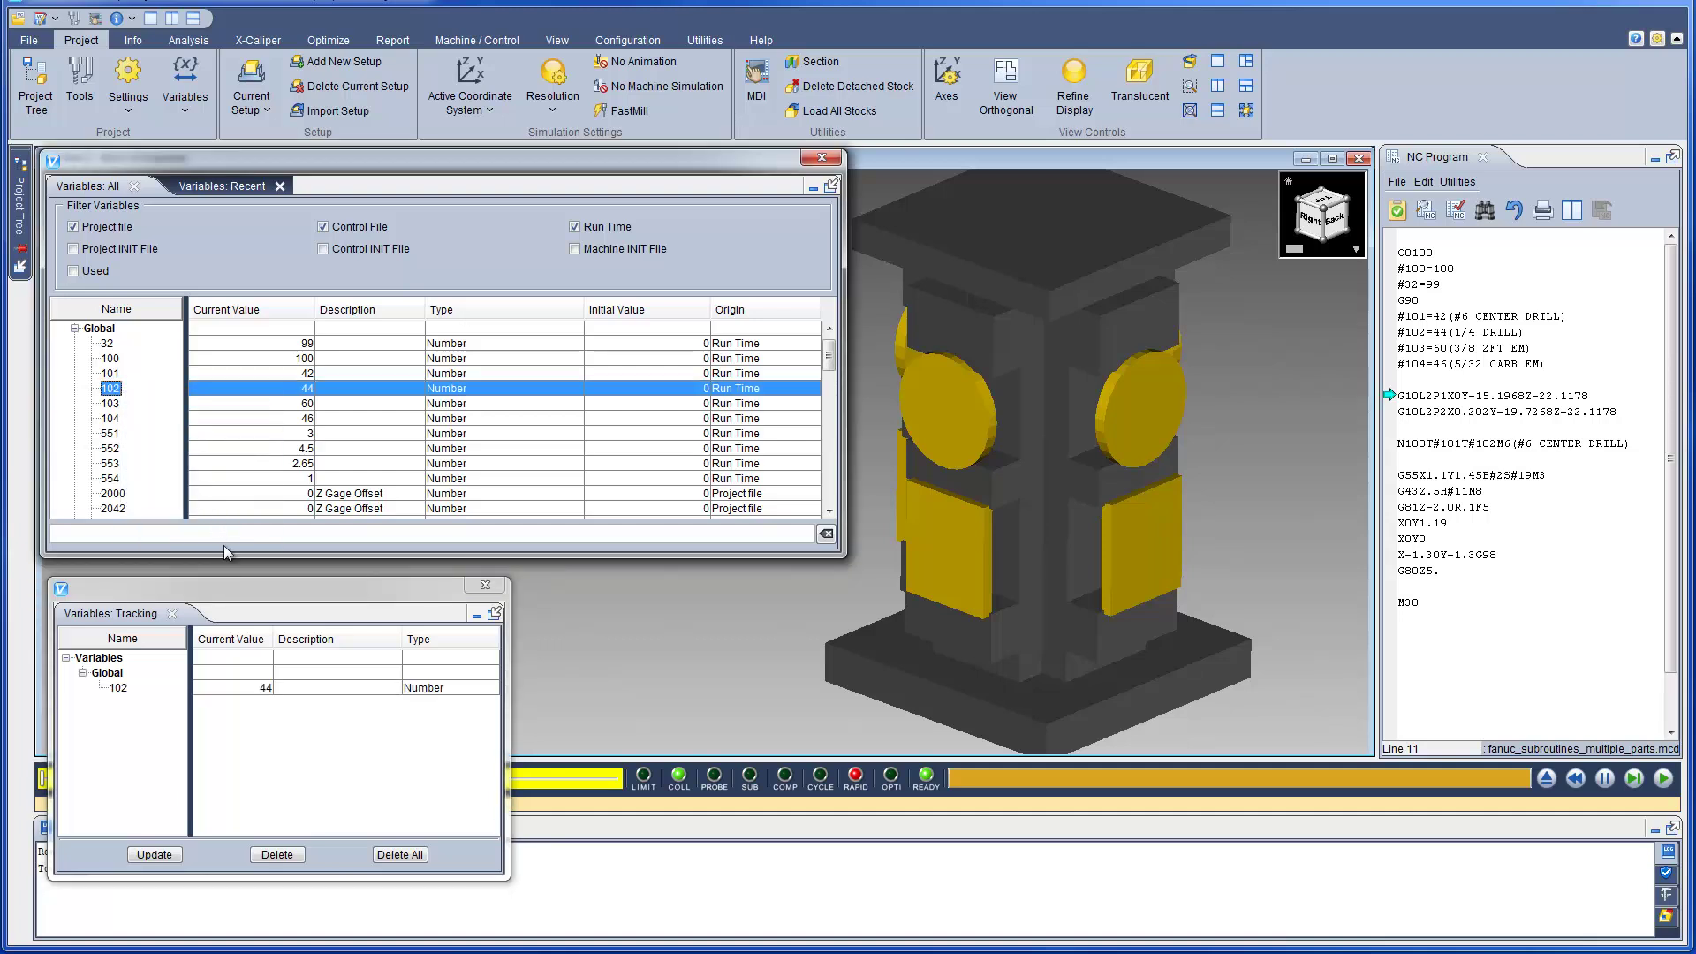
{"action": "left_click_drag", "start_coordinate": [246, 617], "coordinate": [375, 193]}
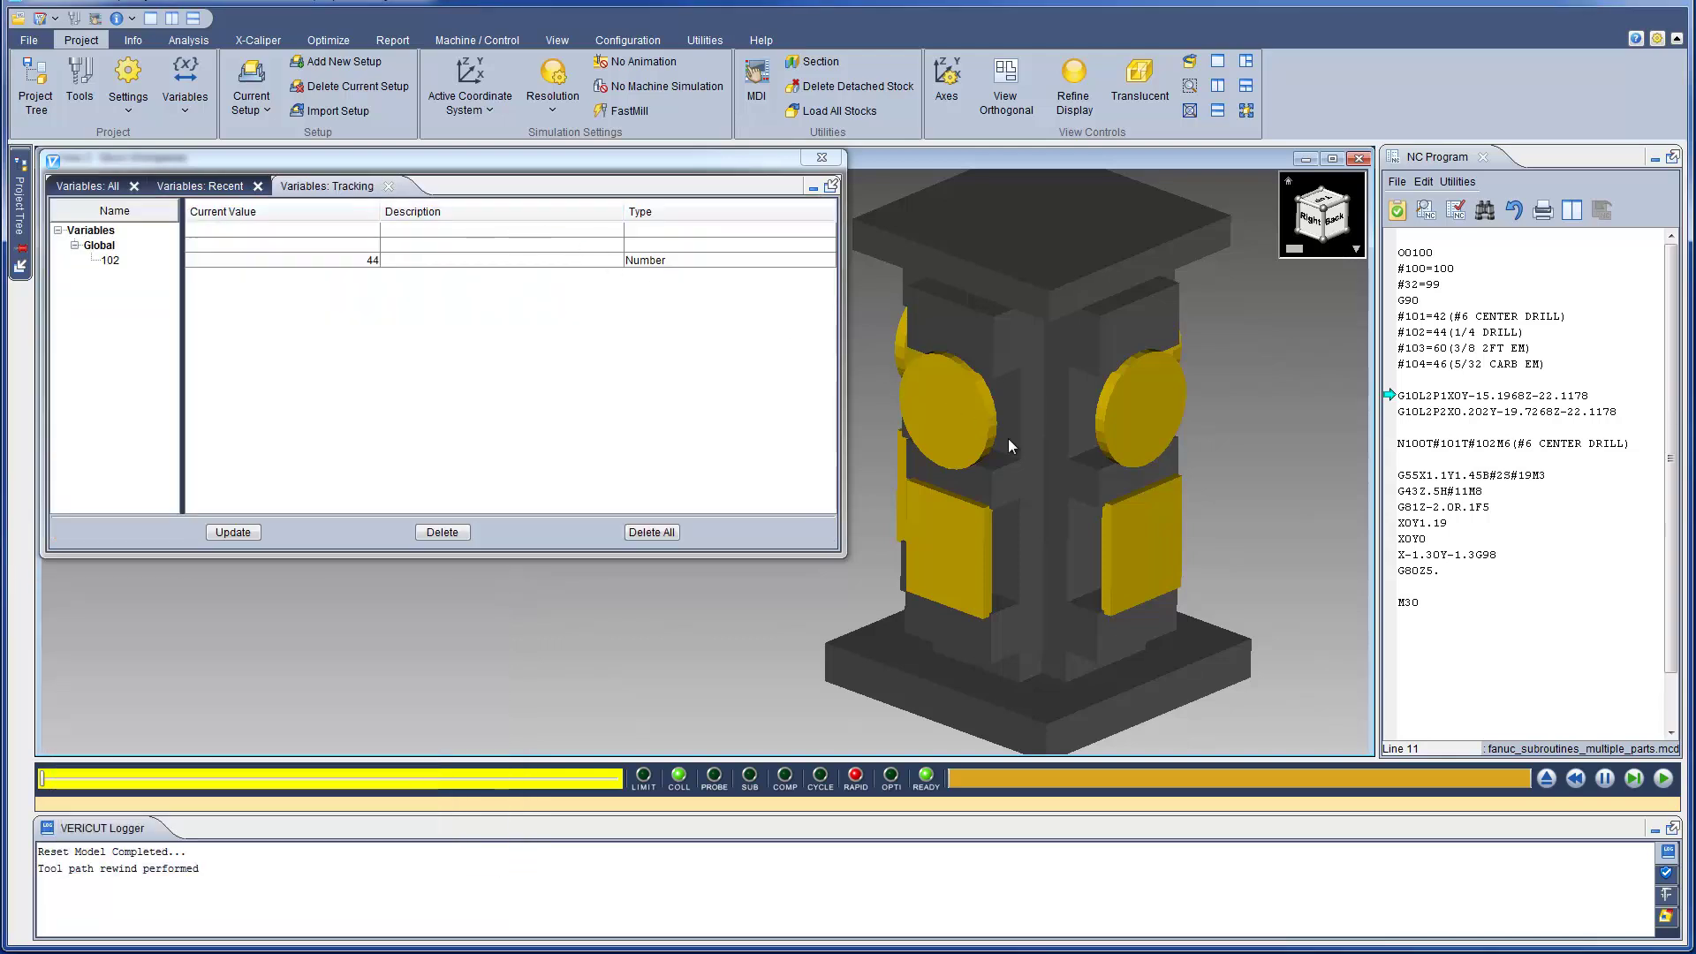
{"action": "left_click", "coordinate": [1663, 779]}
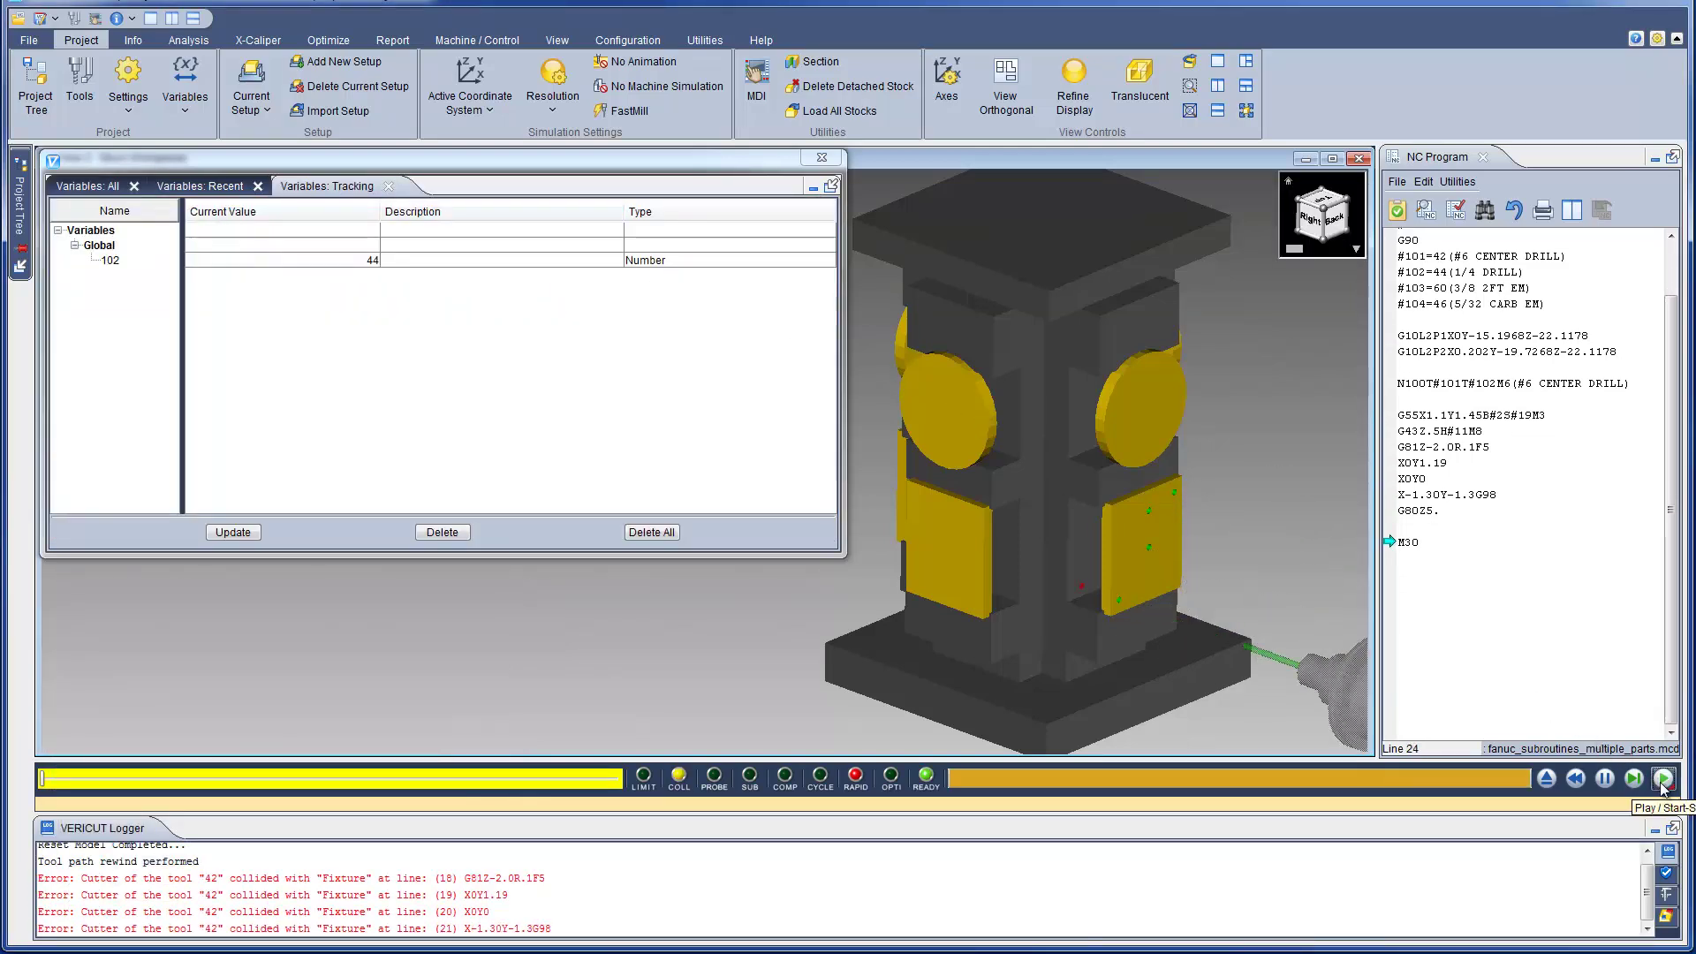